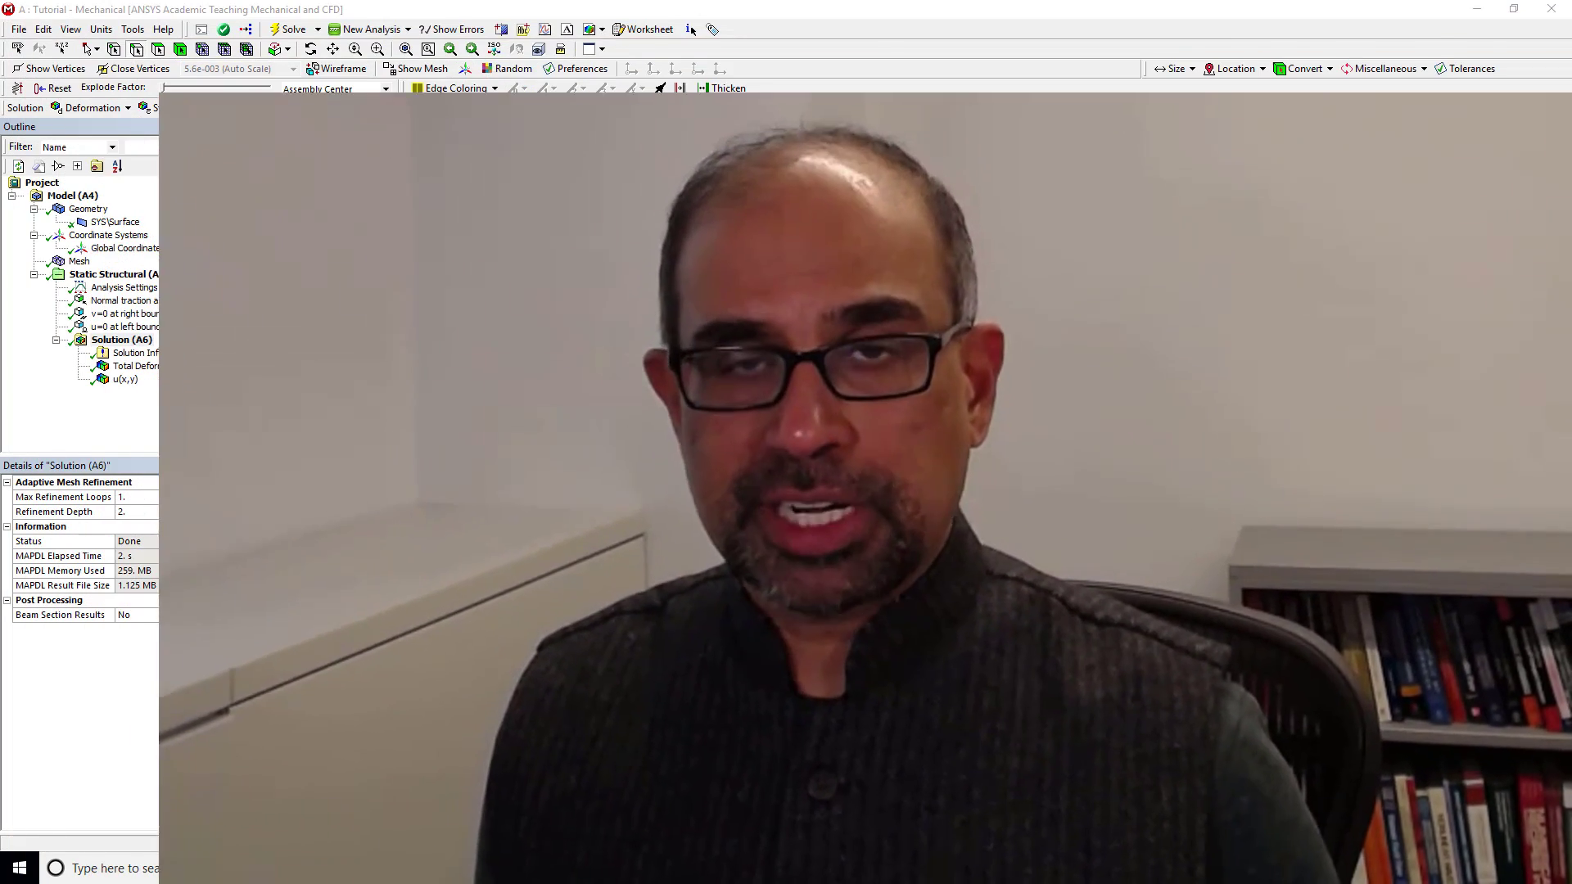
# - Bring up the window switcher to move to the plate_with_hole_v2 PowerPoint slides
pyautogui.hotkey('alt', 'Tab')
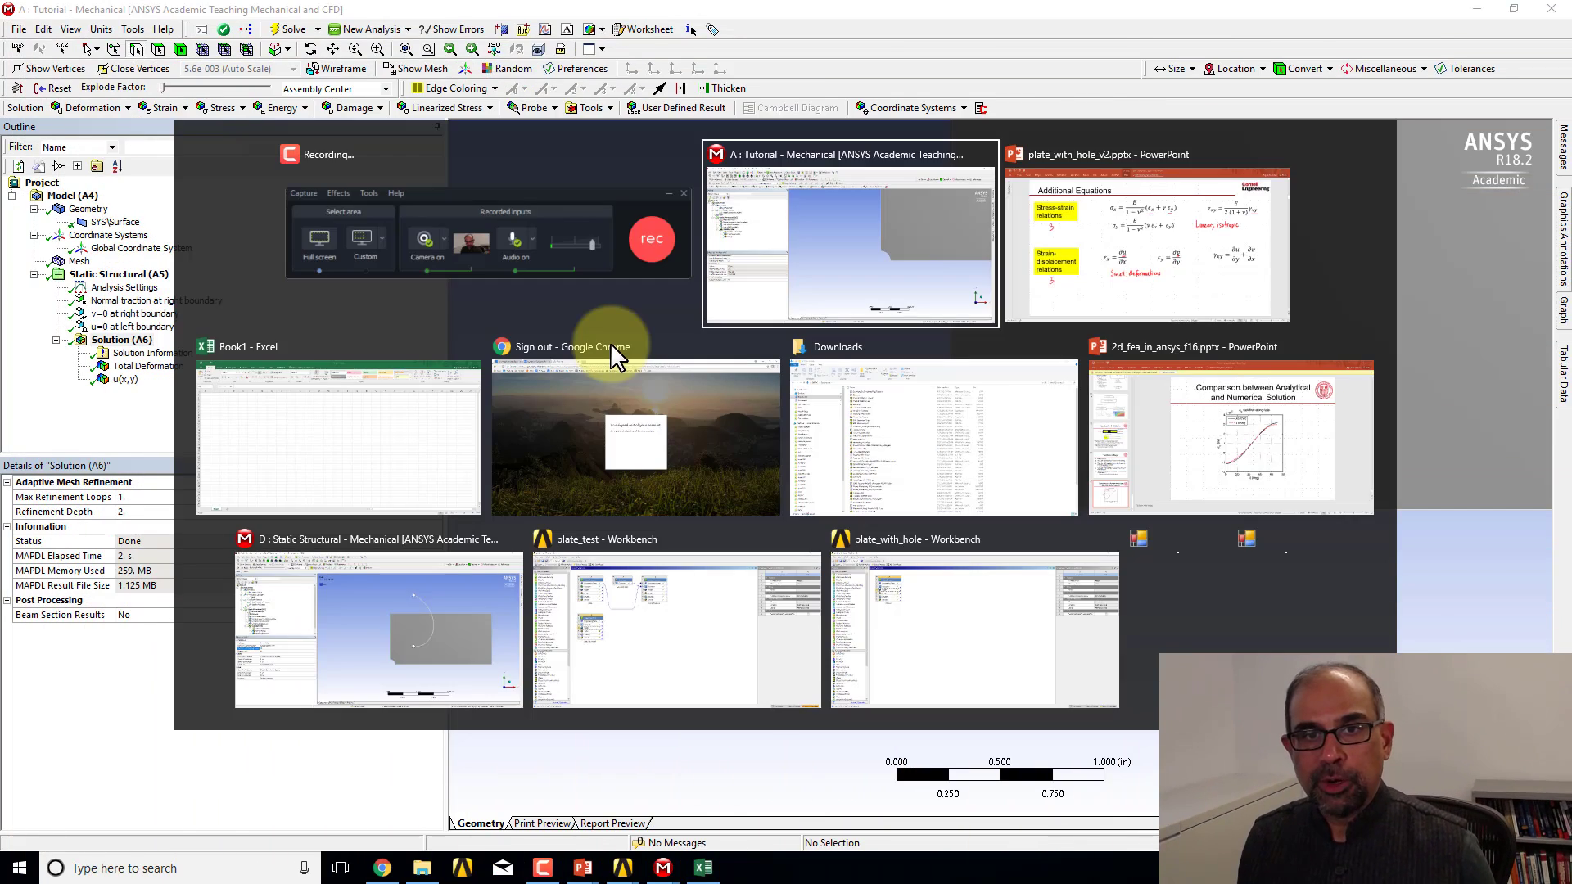
# - Go over the Additional Equations slide in PowerPoint, then return to the Tutorial Mechanical window
pyautogui.hotkey('alt', 'Tab')
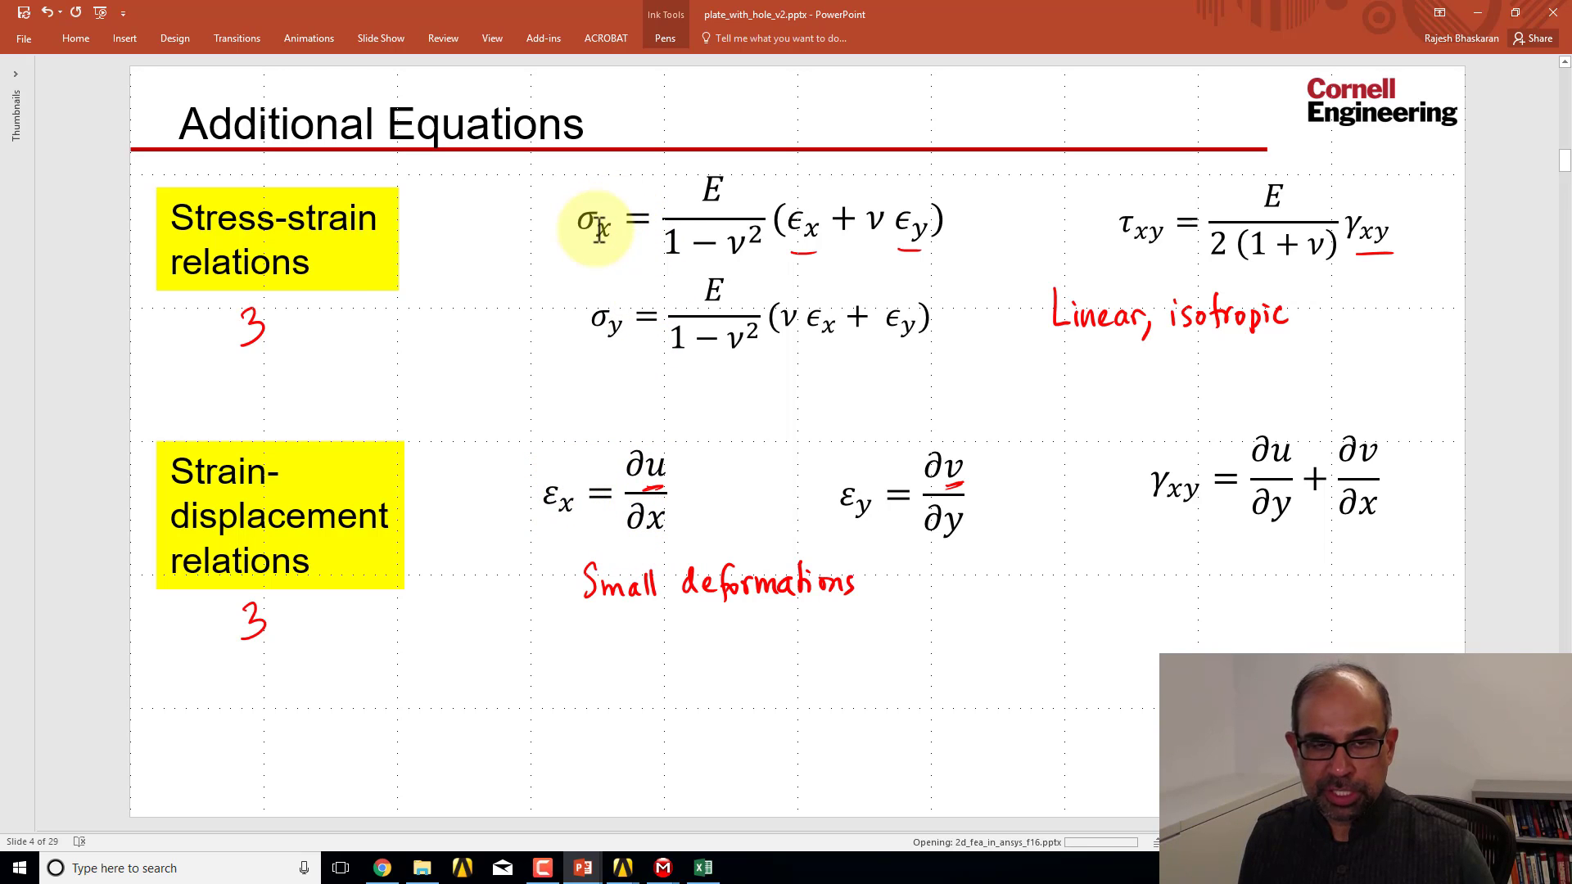
pyautogui.hotkey('alt', 'Tab')
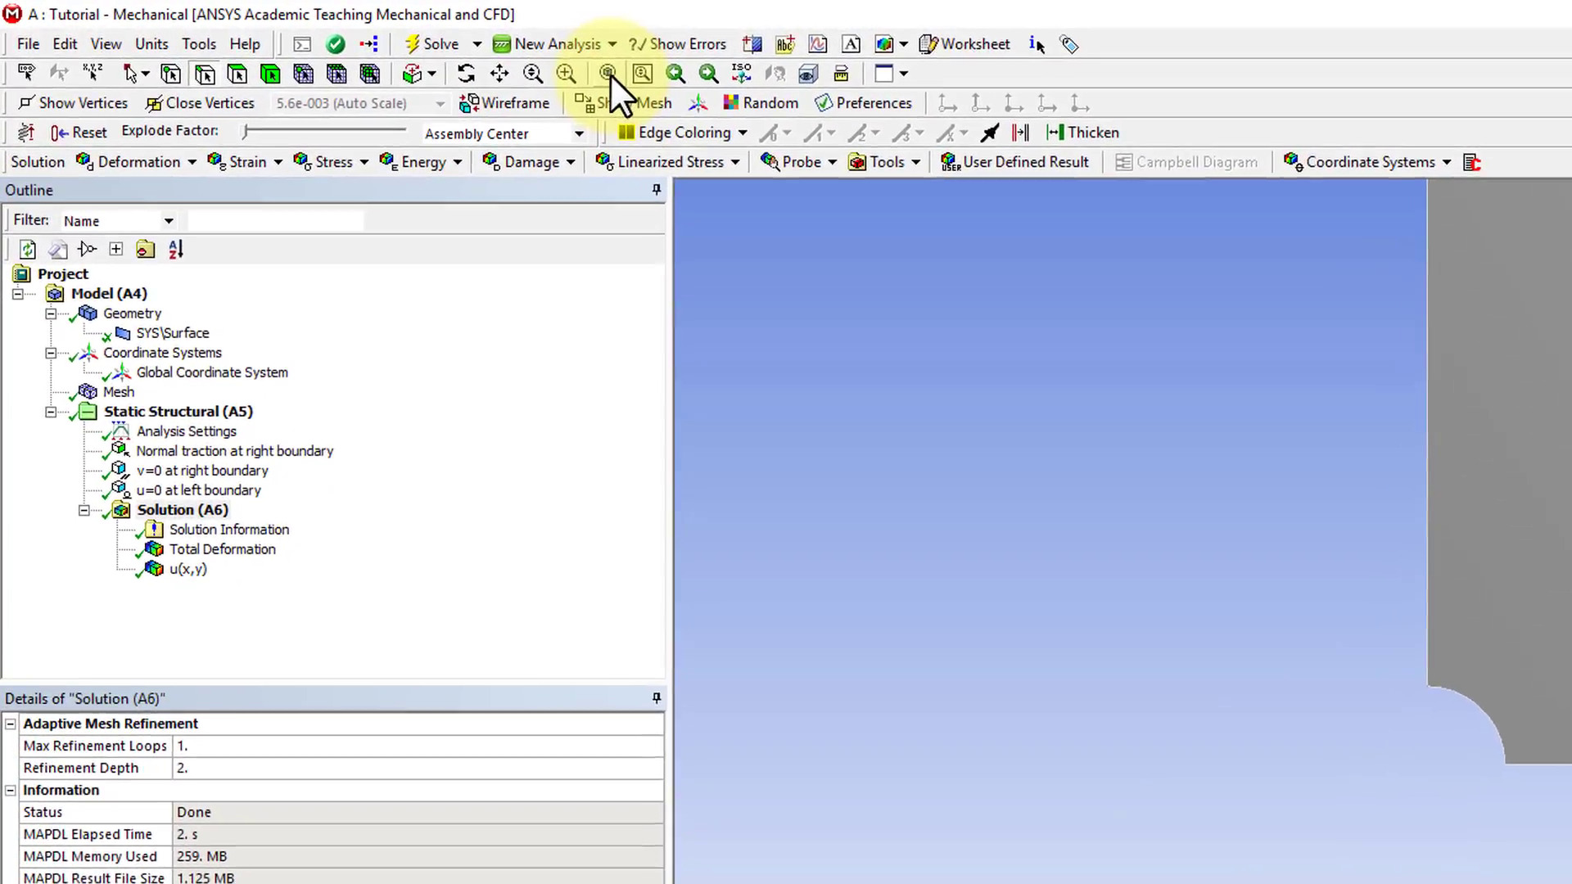
# - Fit the plate in view, look along +Z, and insert a Normal stress result
pyautogui.click(609, 73)
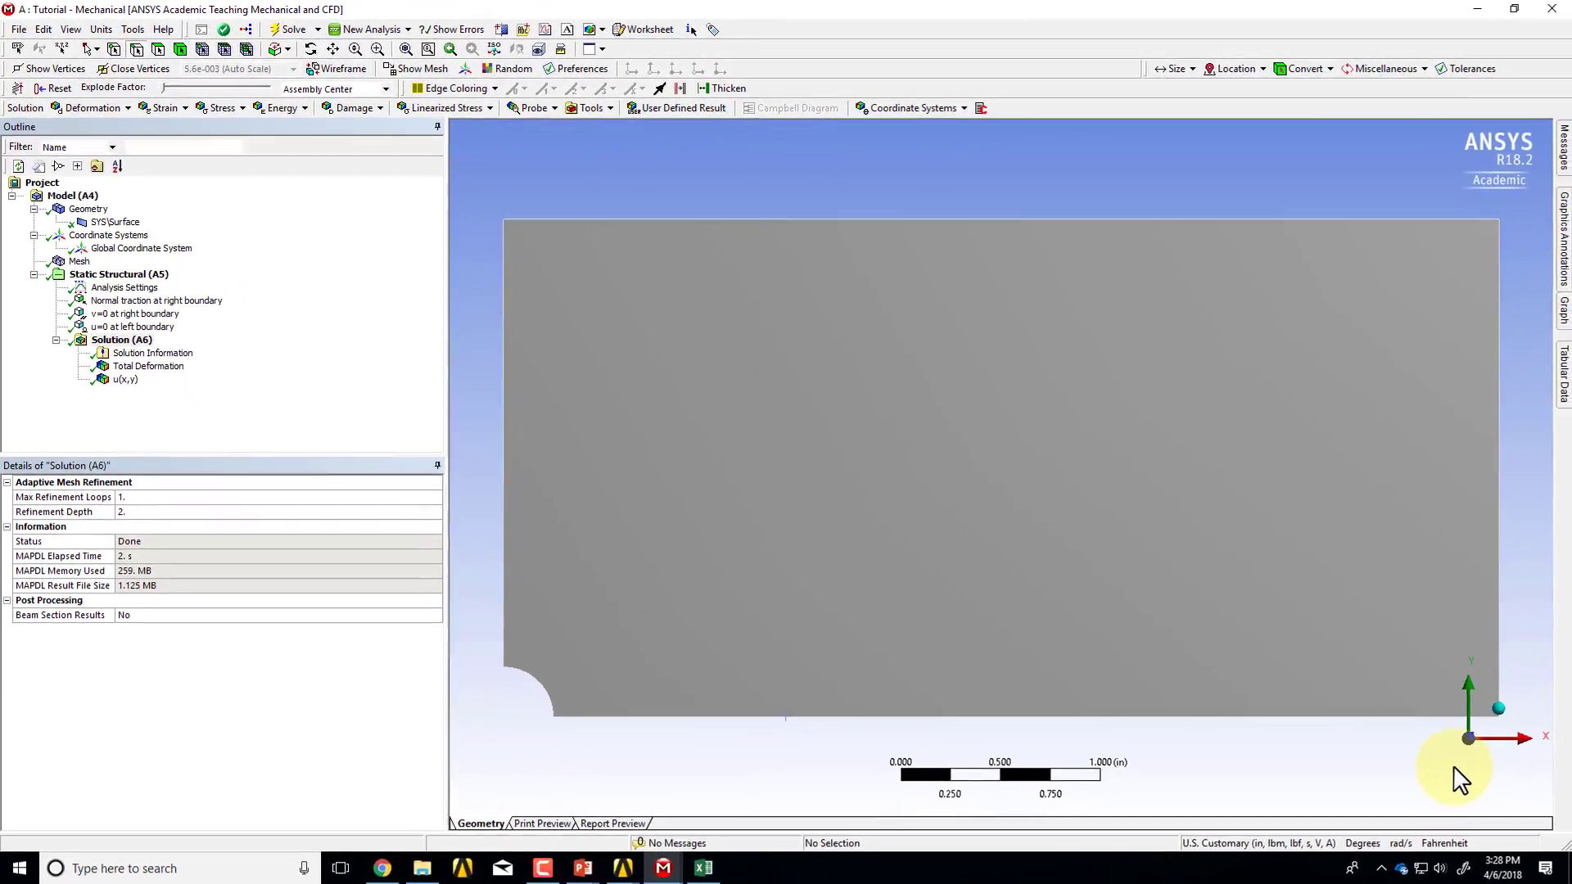
pyautogui.moveTo(1461, 780); pyautogui.dragTo(1451, 741, button='middle')
pyautogui.click(1455, 741)
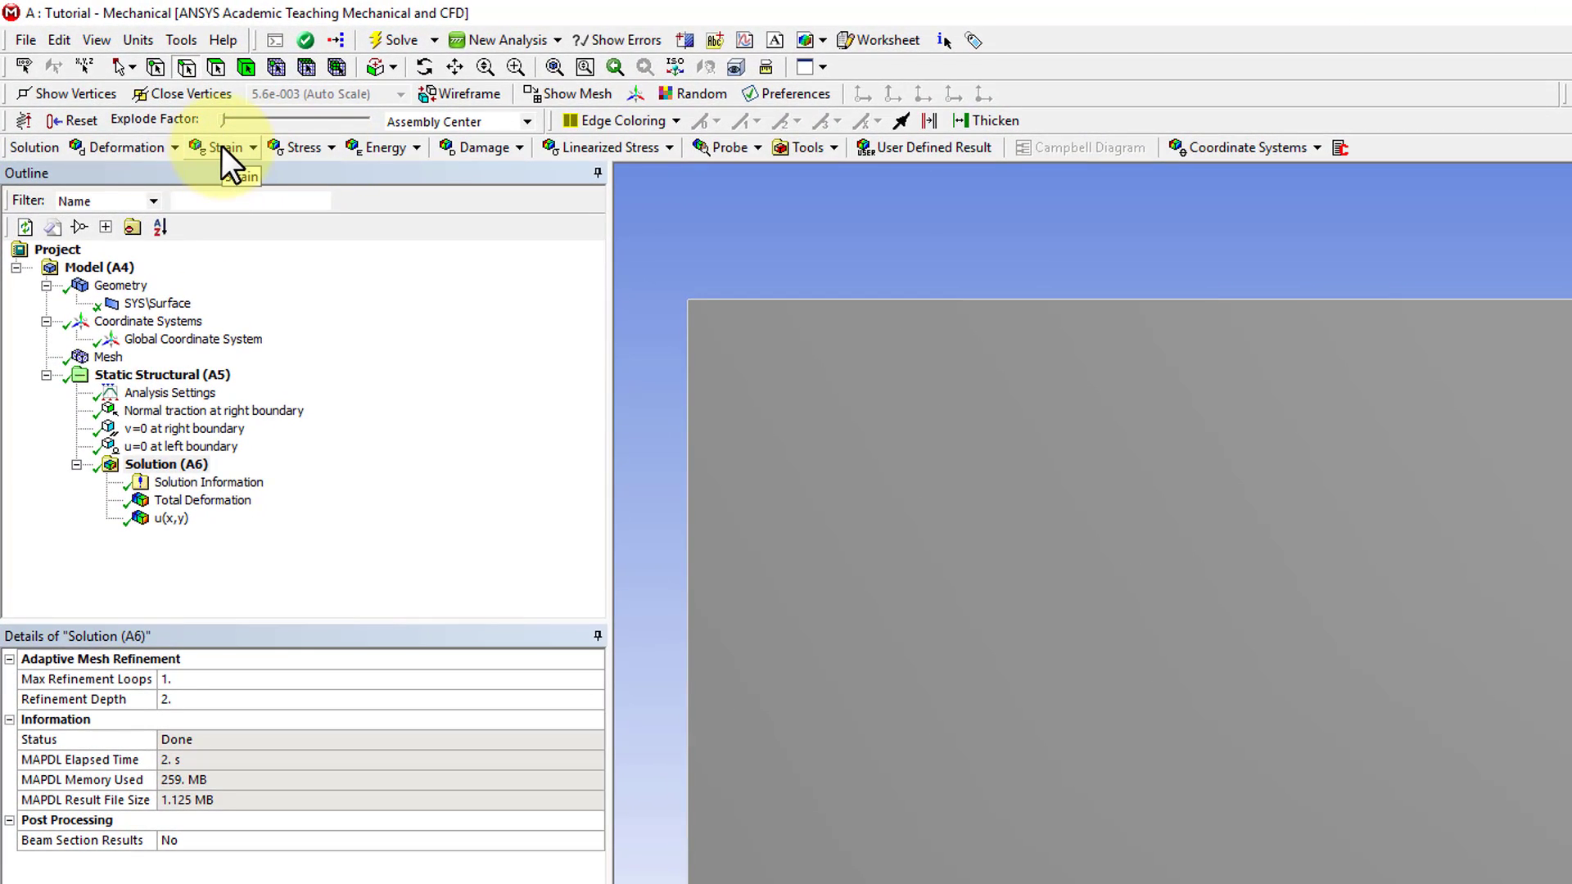
pyautogui.click(330, 148)
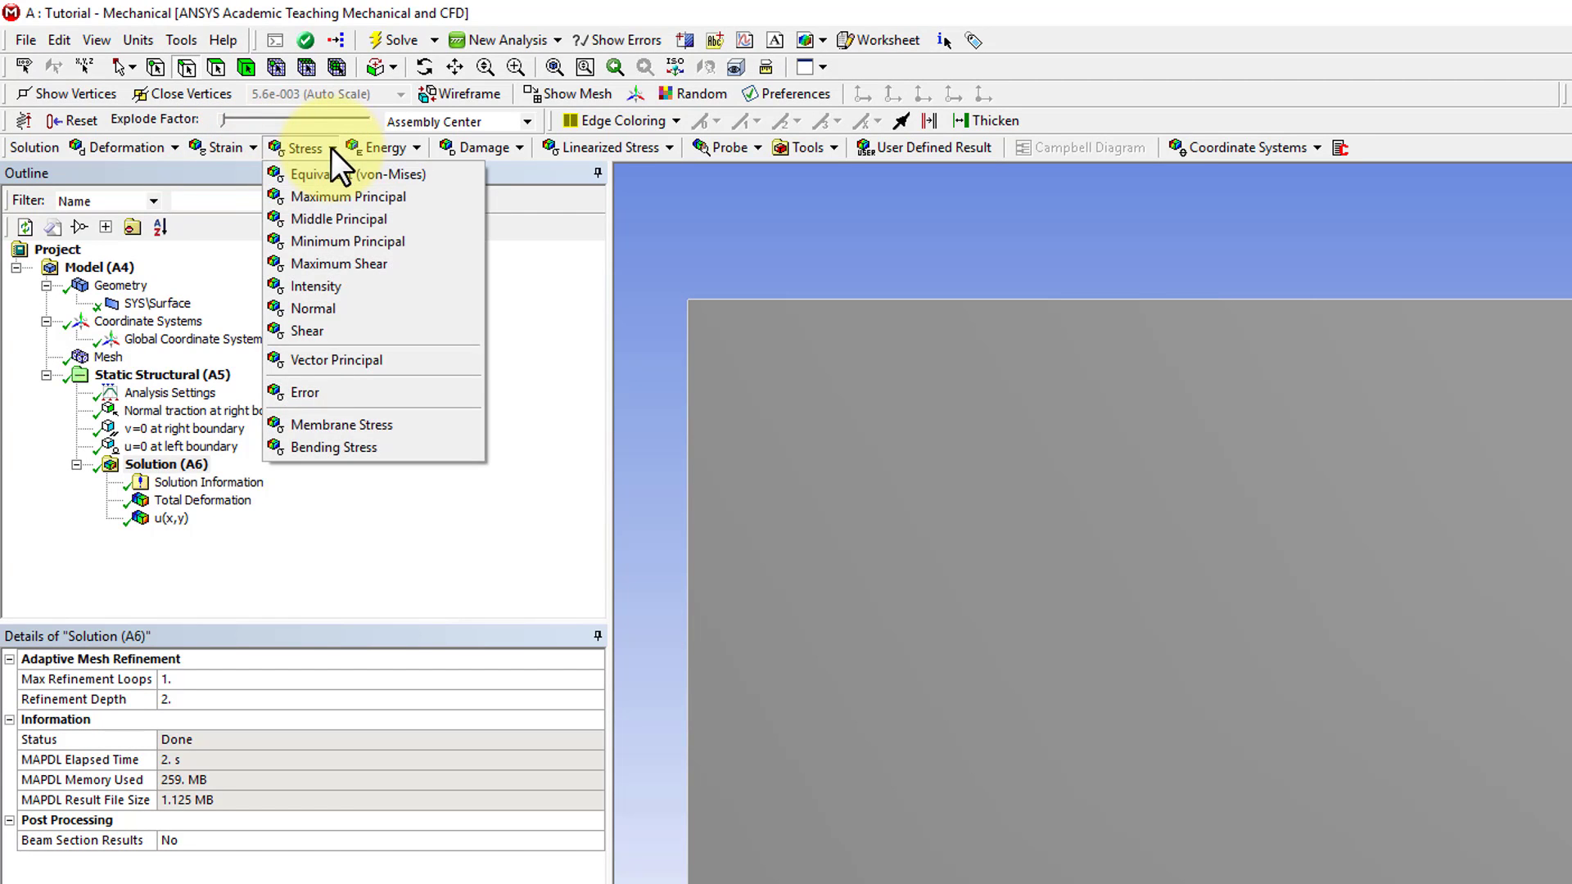
pyautogui.click(330, 309)
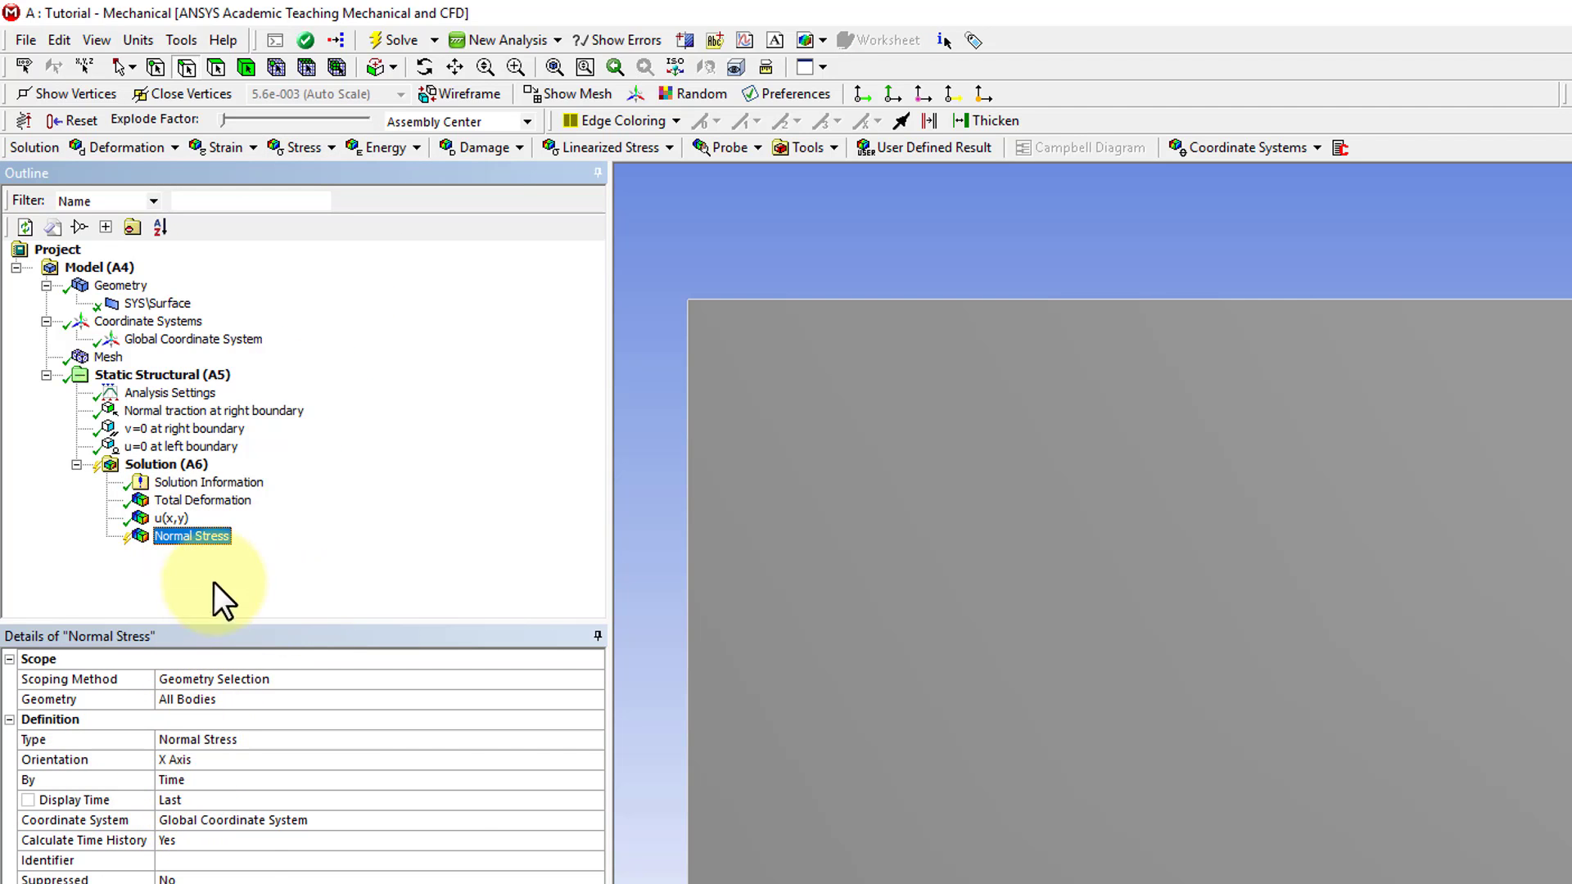
# - Rename the normal stress result sigma_x(x,y) and evaluate all results
pyautogui.rightClick(216, 536)
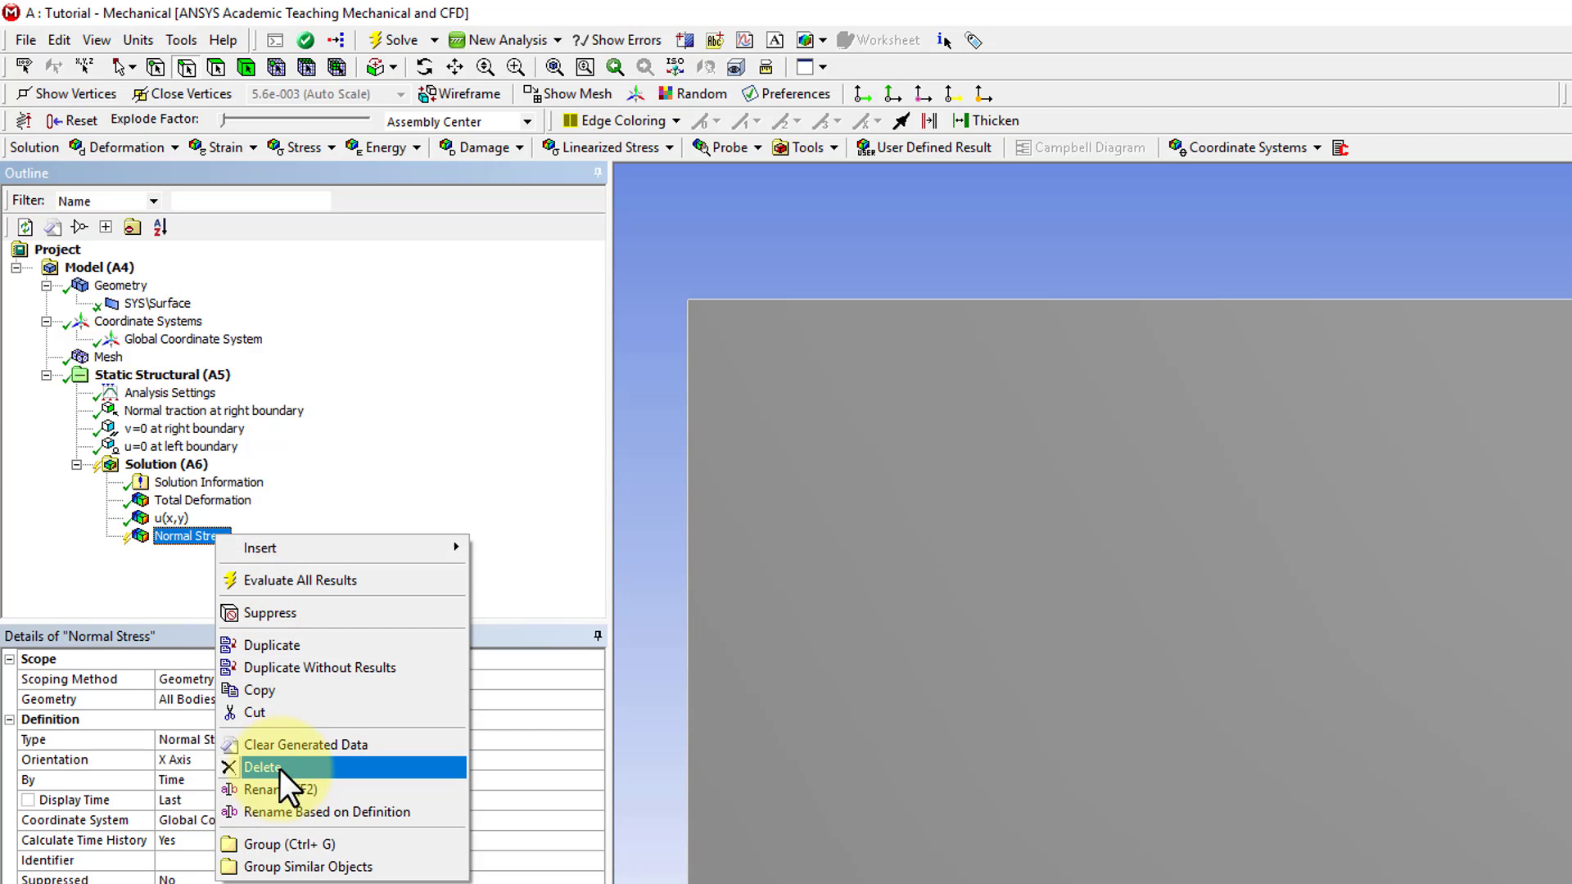
pyautogui.click(278, 789)
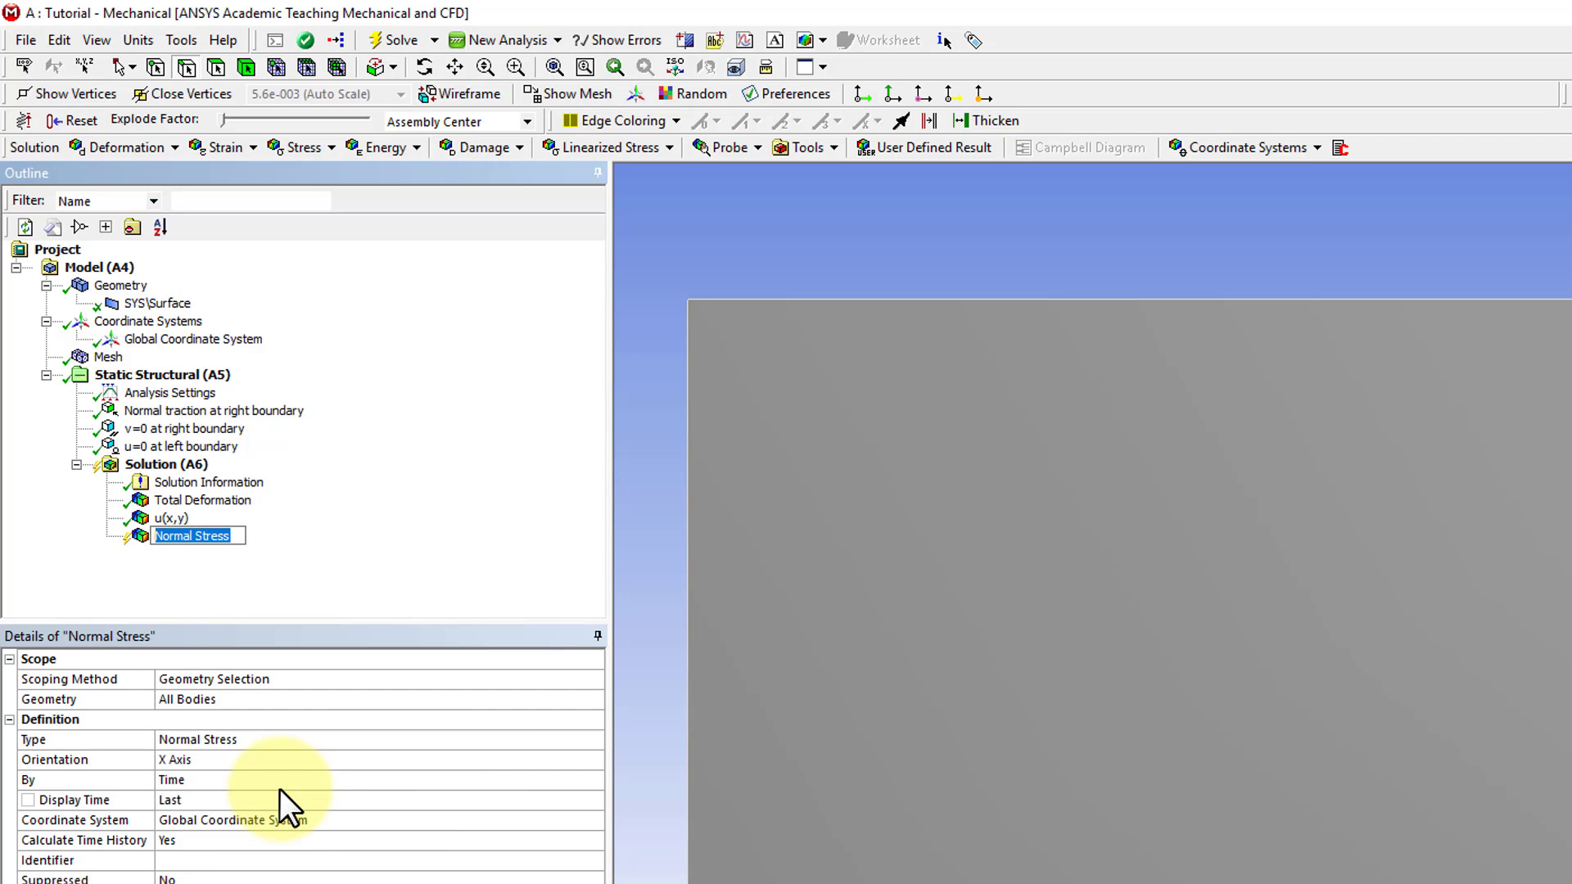
pyautogui.write('sigma_x(x,y')
pyautogui.press('Return')
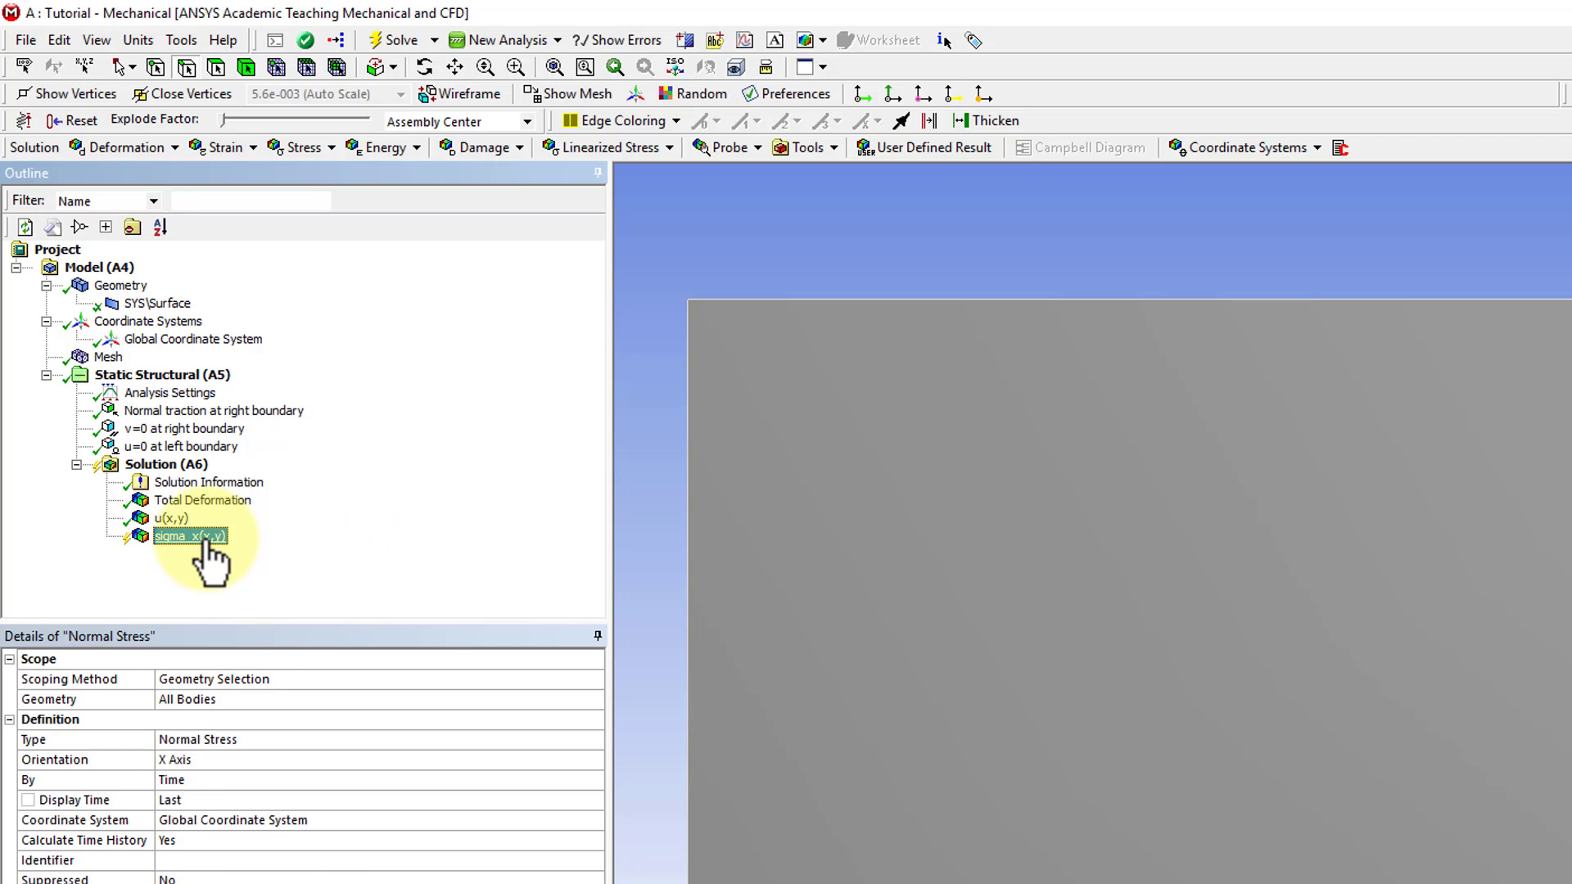
pyautogui.rightClick(208, 545)
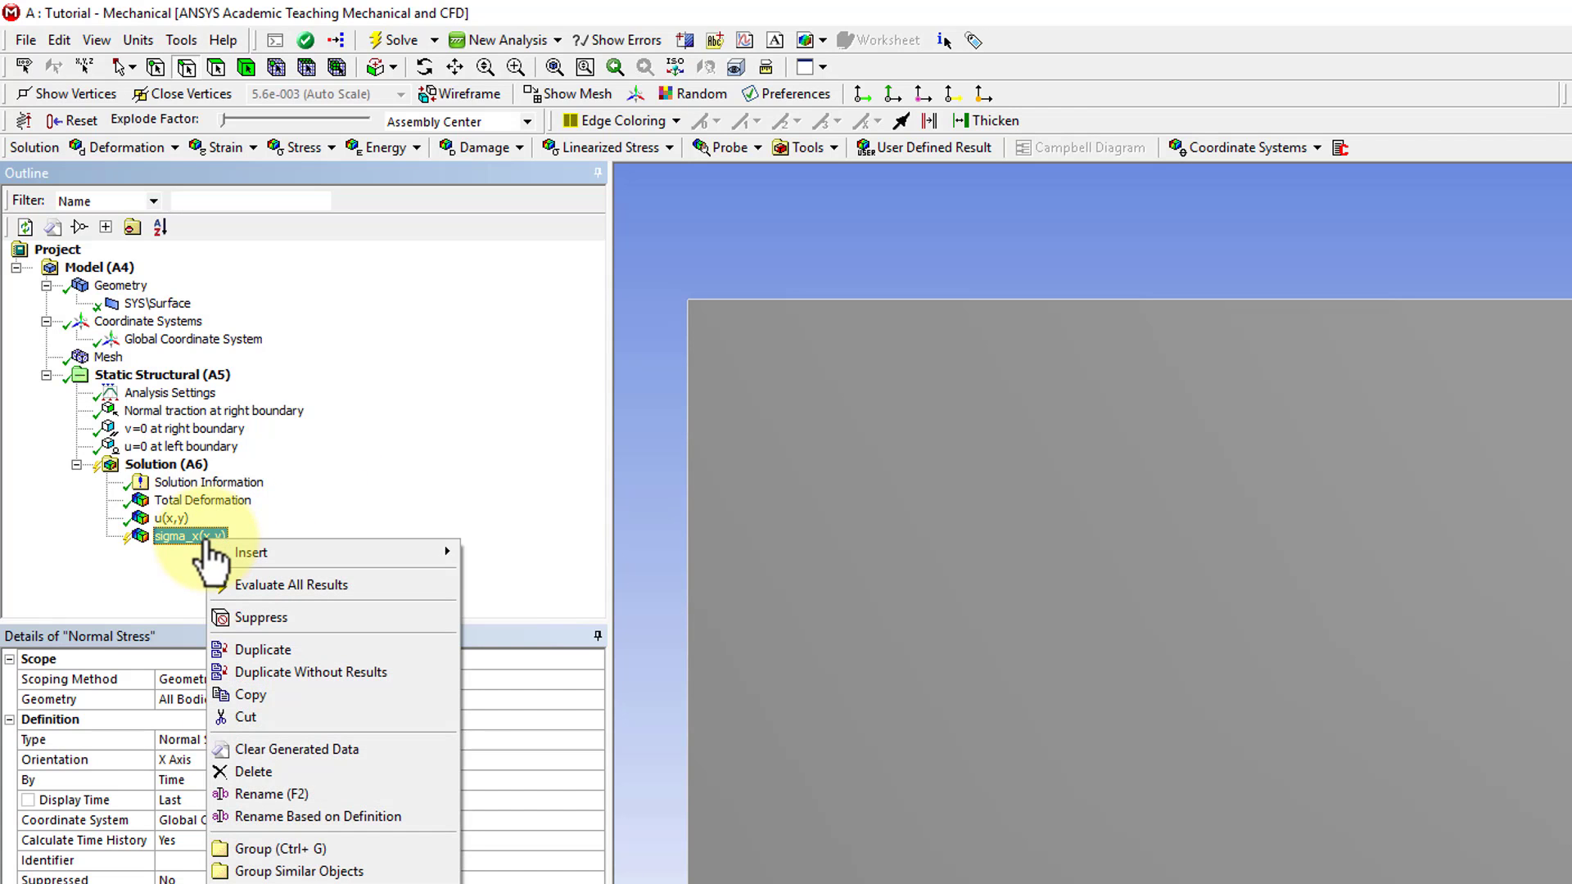
pyautogui.click(261, 581)
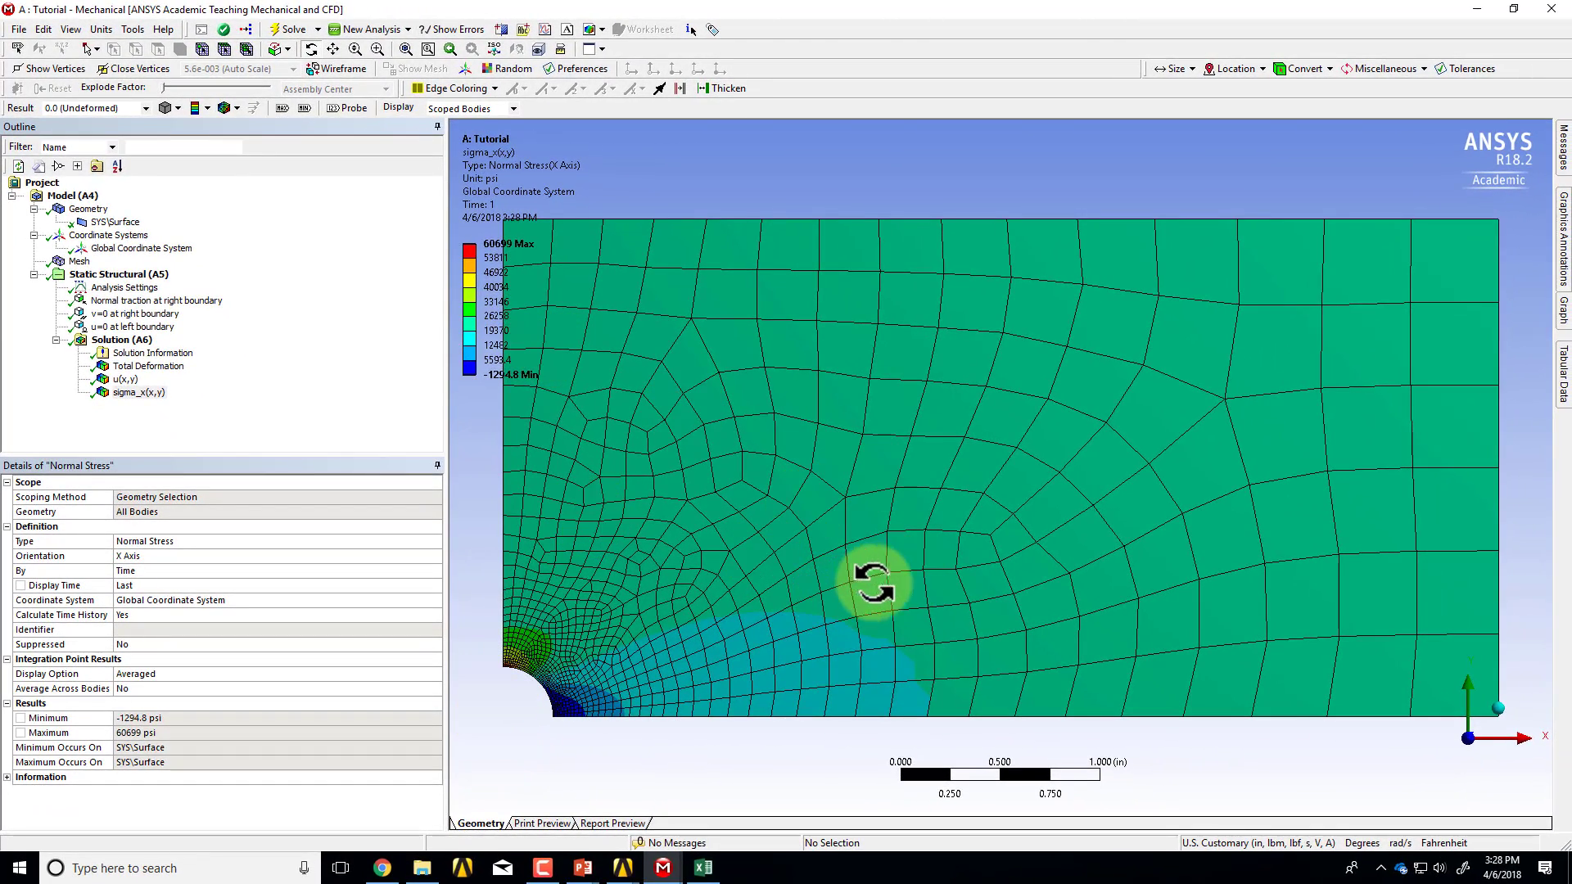
# - Set the sigma_x(x,y) plot to No WireFrame edges and Contour Bands display
pyautogui.keyDown('ctrl'); pyautogui.moveTo(878, 609); pyautogui.dragTo(919, 595, button='middle'); pyautogui.keyUp('ctrl')
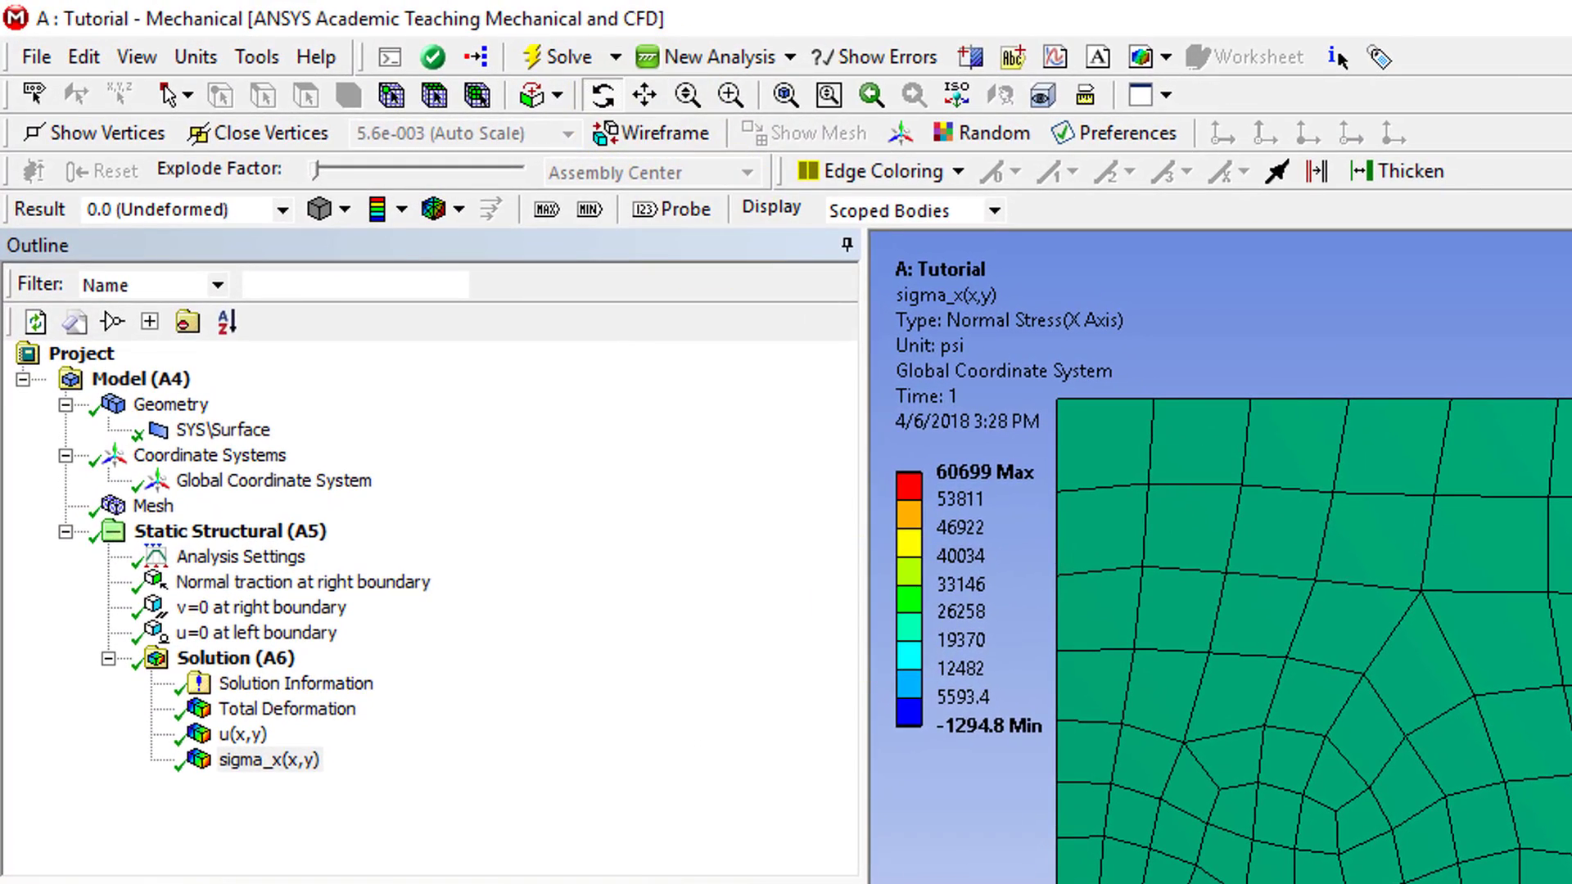
pyautogui.click(459, 210)
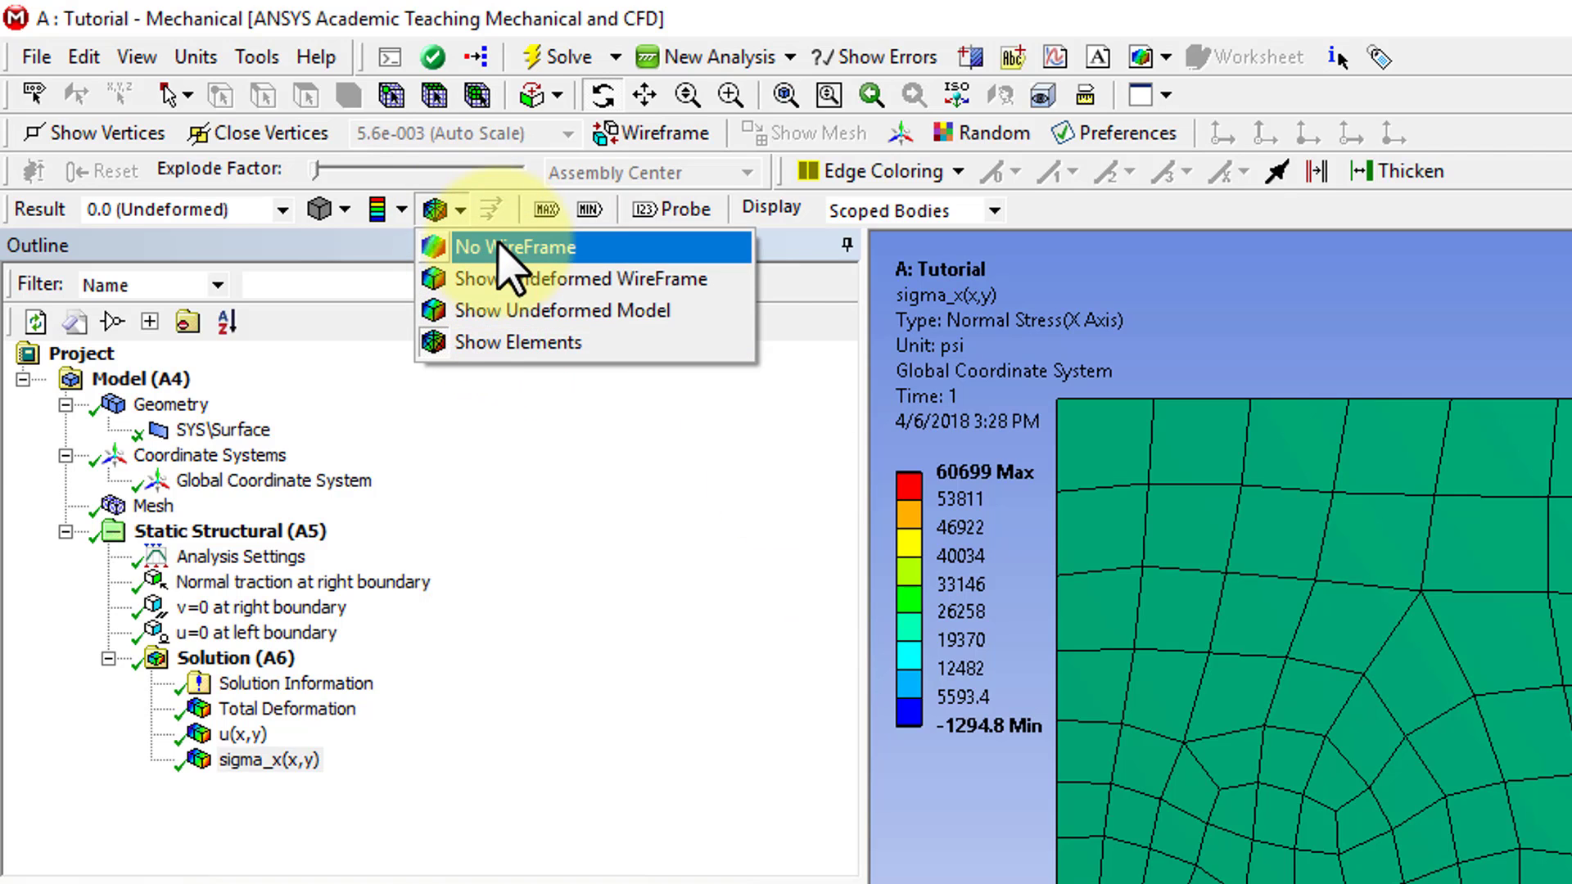
pyautogui.click(508, 260)
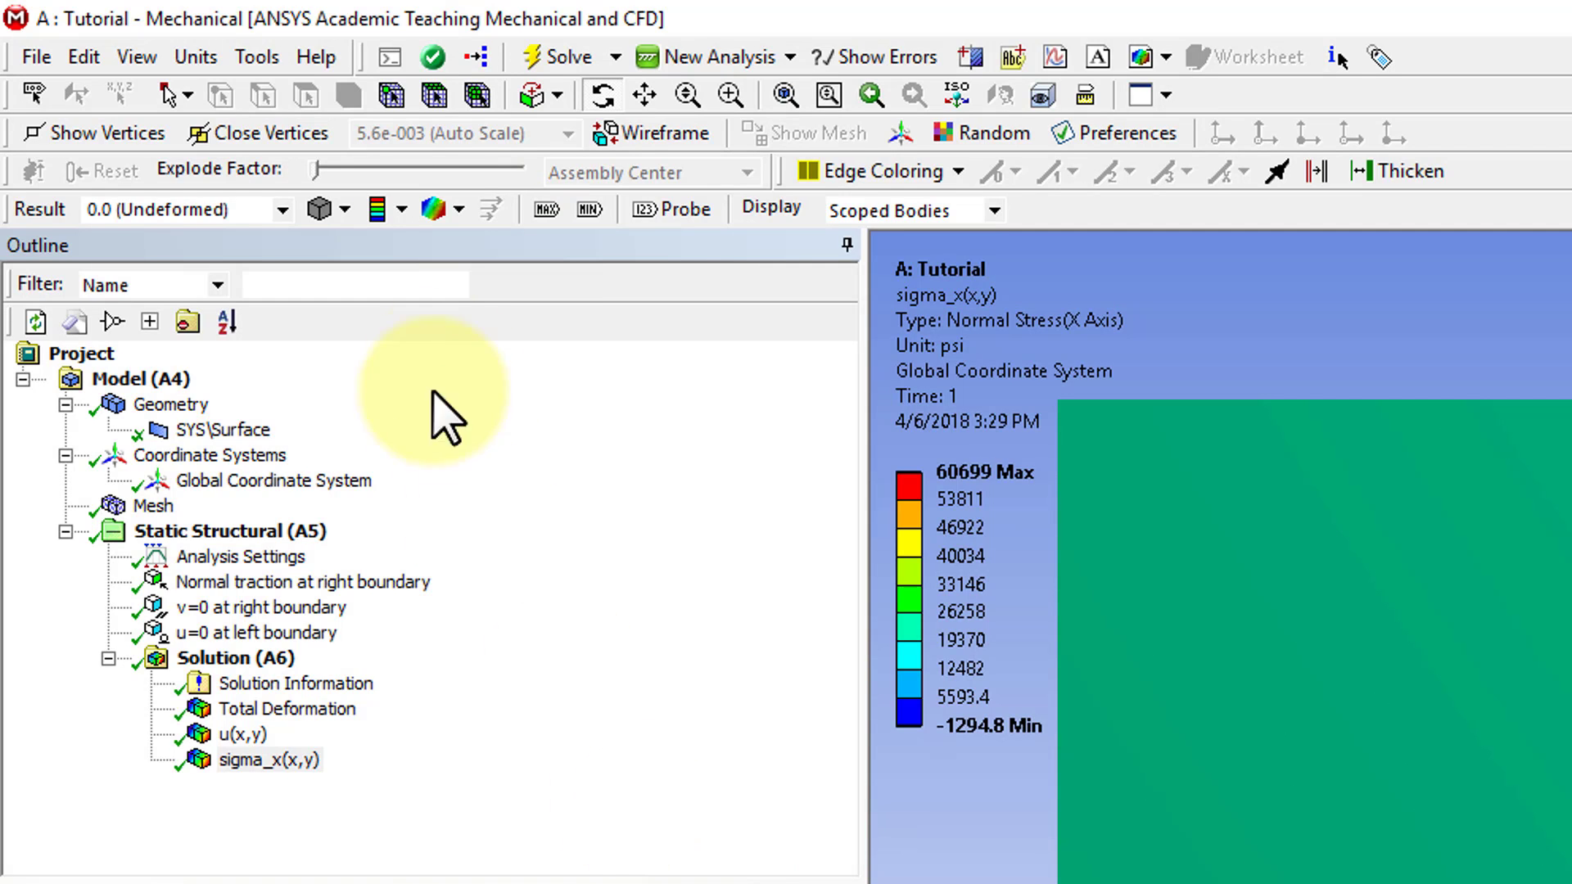
pyautogui.click(403, 210)
pyautogui.click(406, 242)
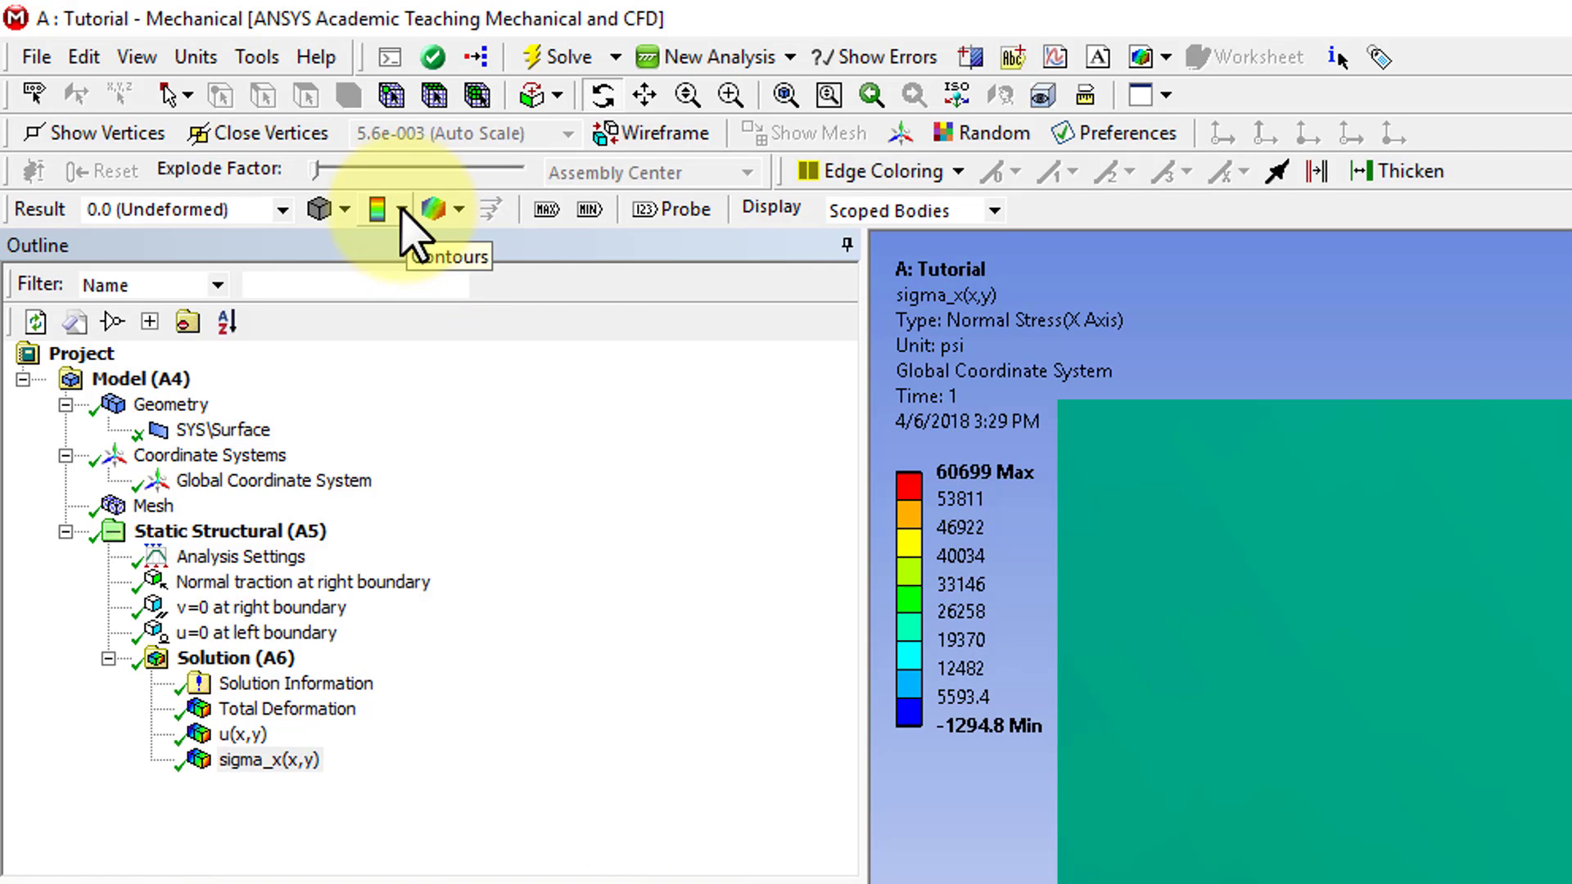
pyautogui.click(402, 210)
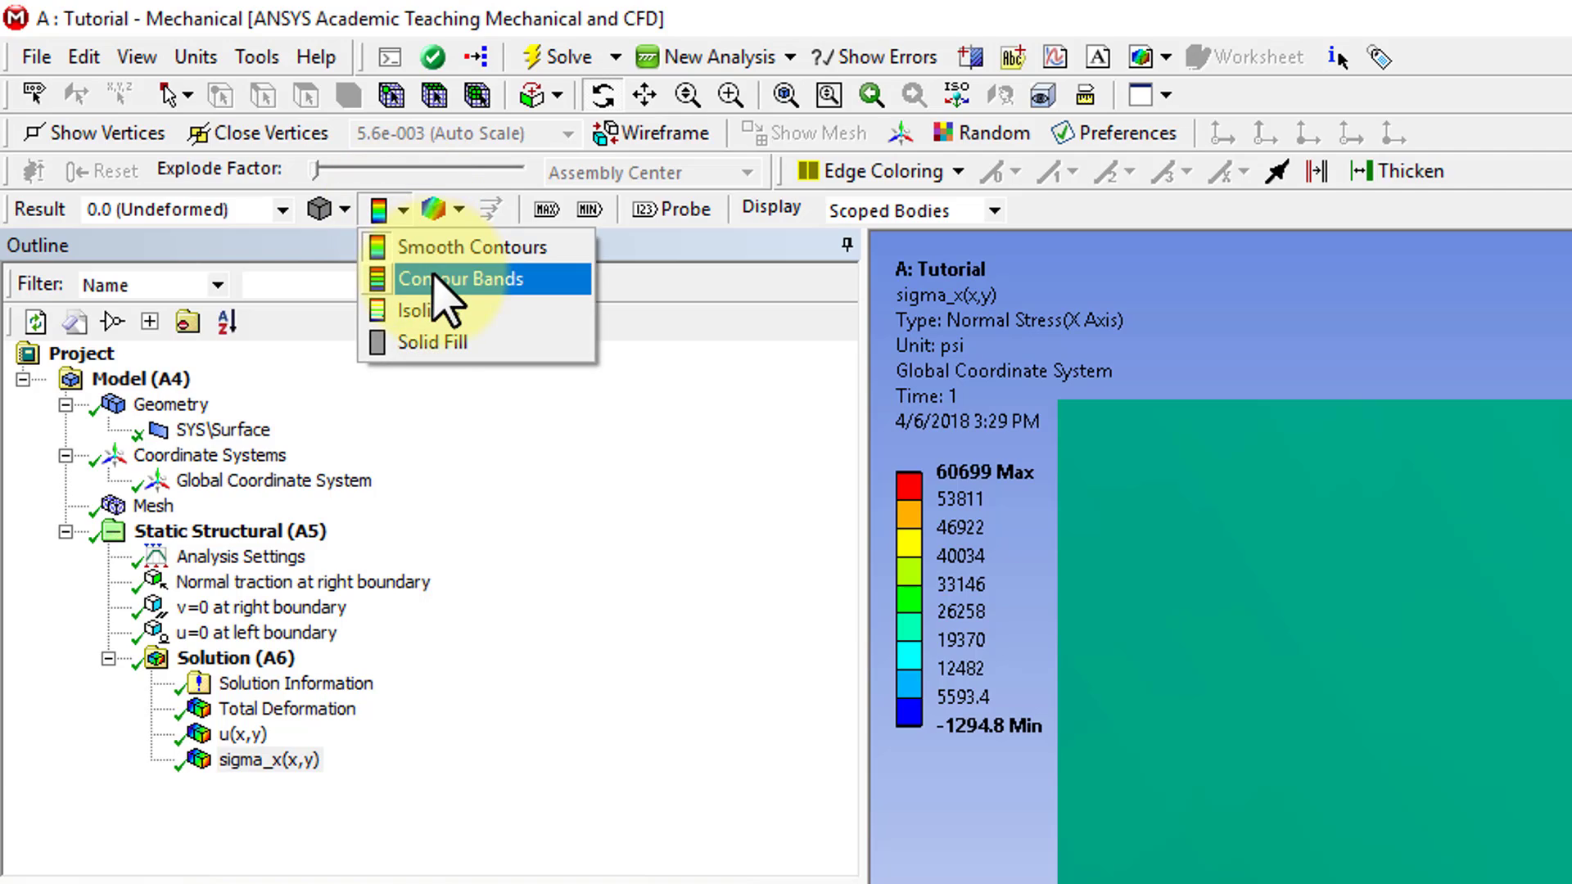
pyautogui.click(442, 295)
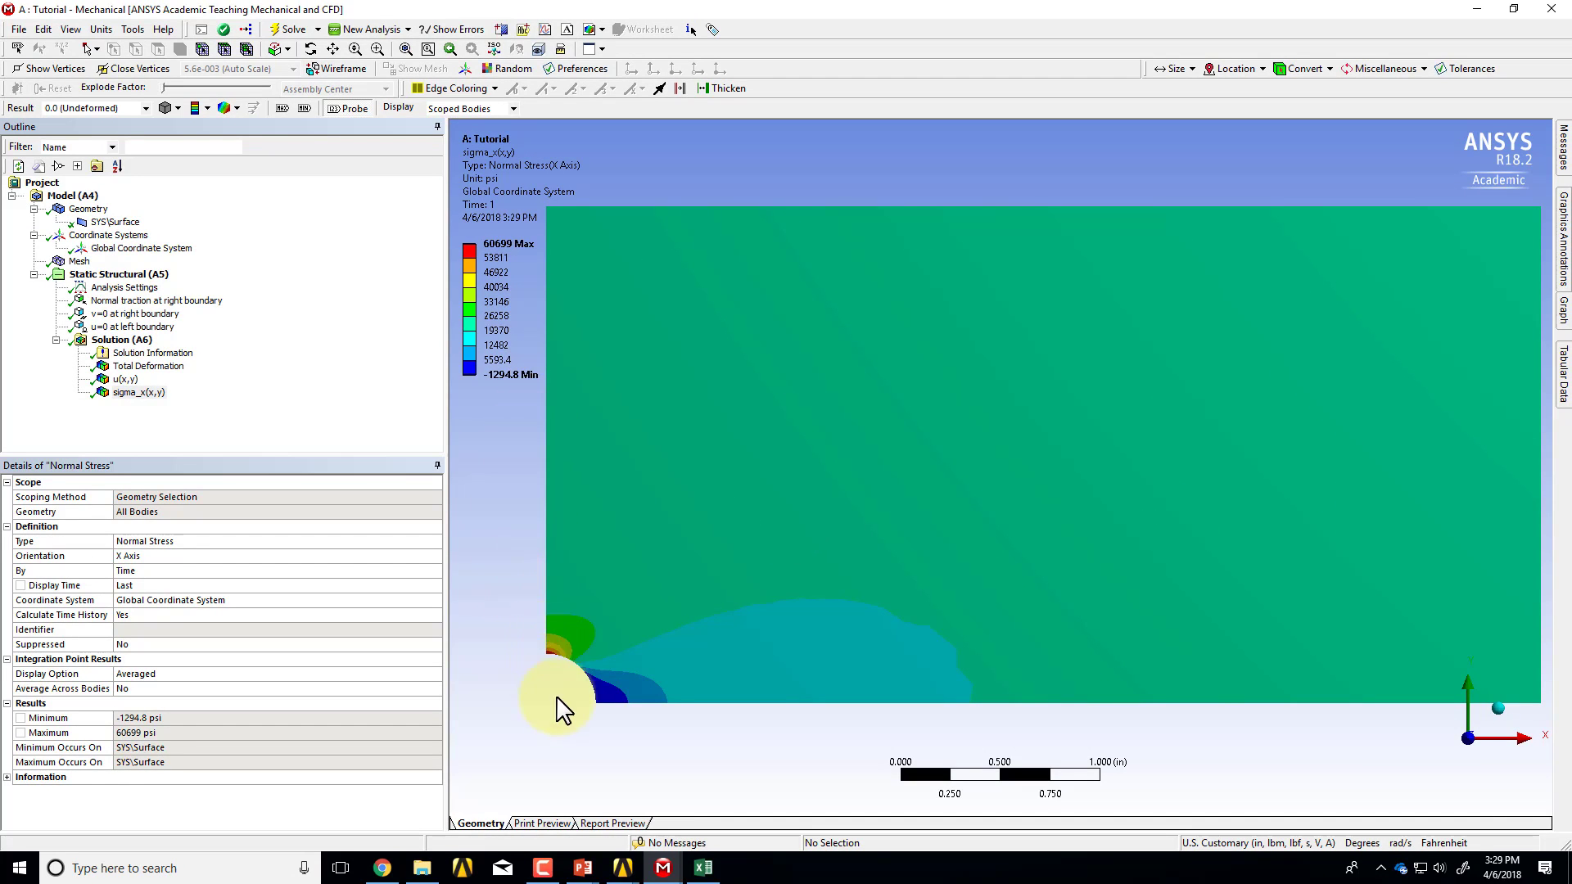
# - Box-zoom around the hole to inspect the sigma_x(x,y) stress near its edge
pyautogui.moveTo(522, 621); pyautogui.dragTo(654, 716)
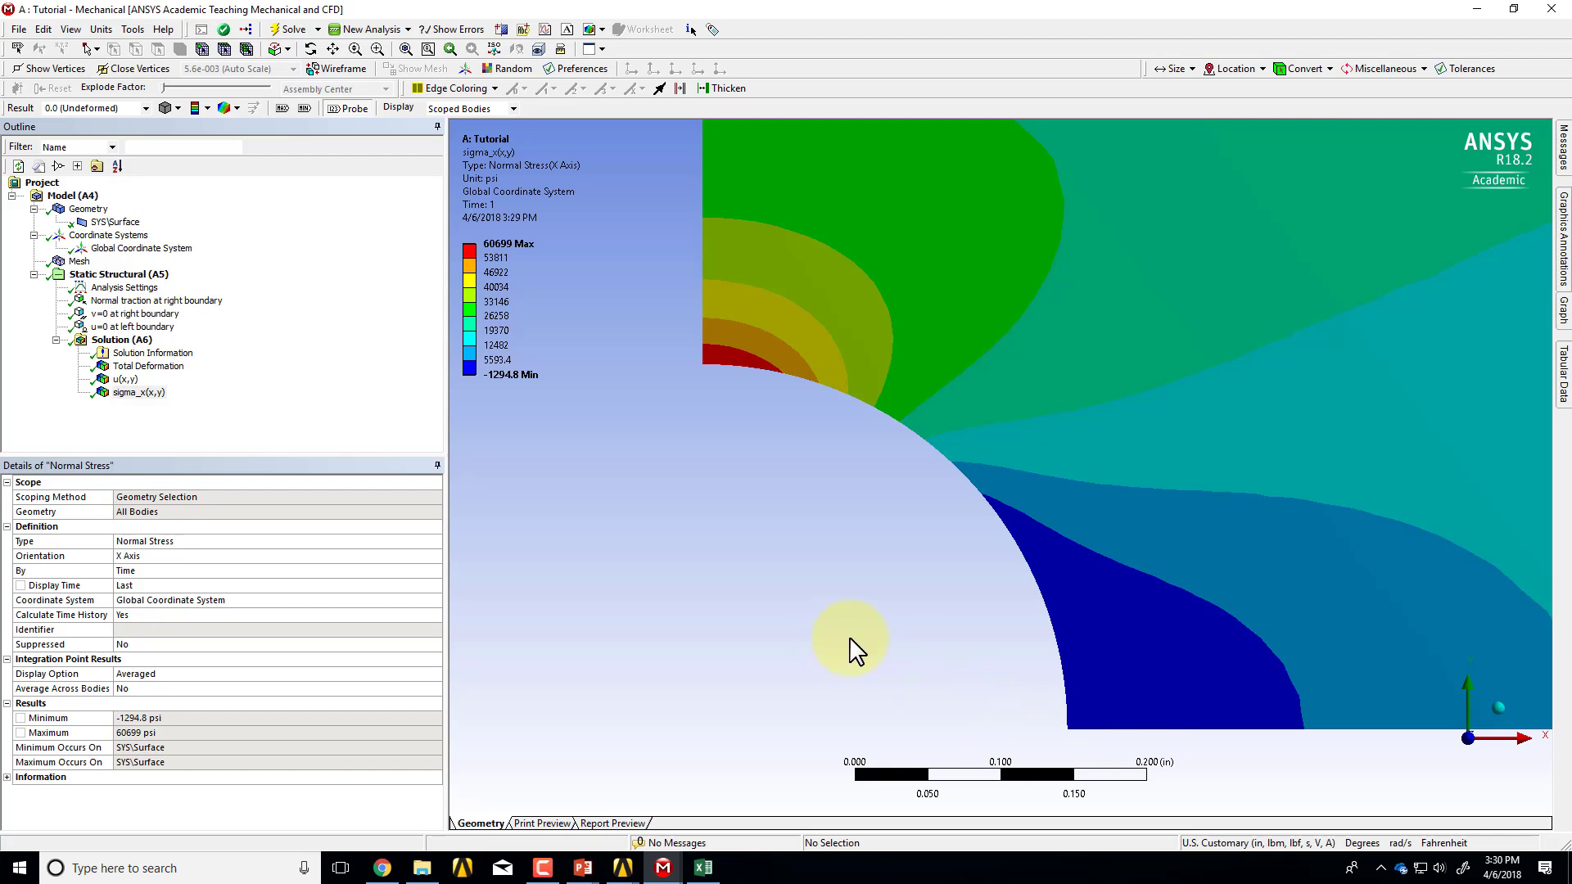
pyautogui.moveTo(1106, 744)
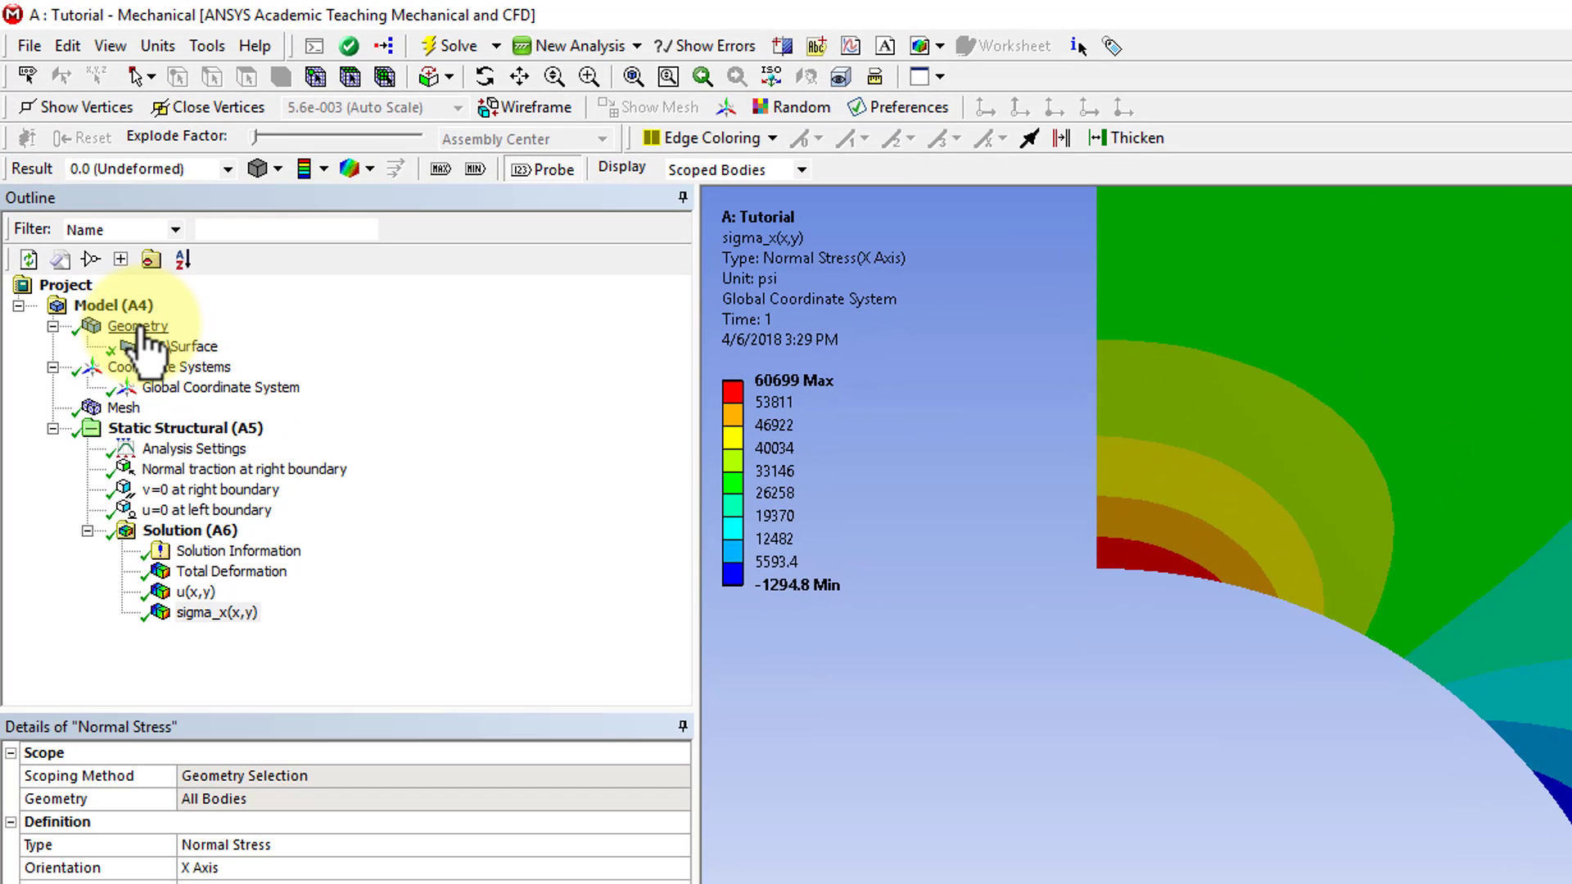
# - Add a Path under Construction Geometry and rename it My Path
pyautogui.click(115, 306)
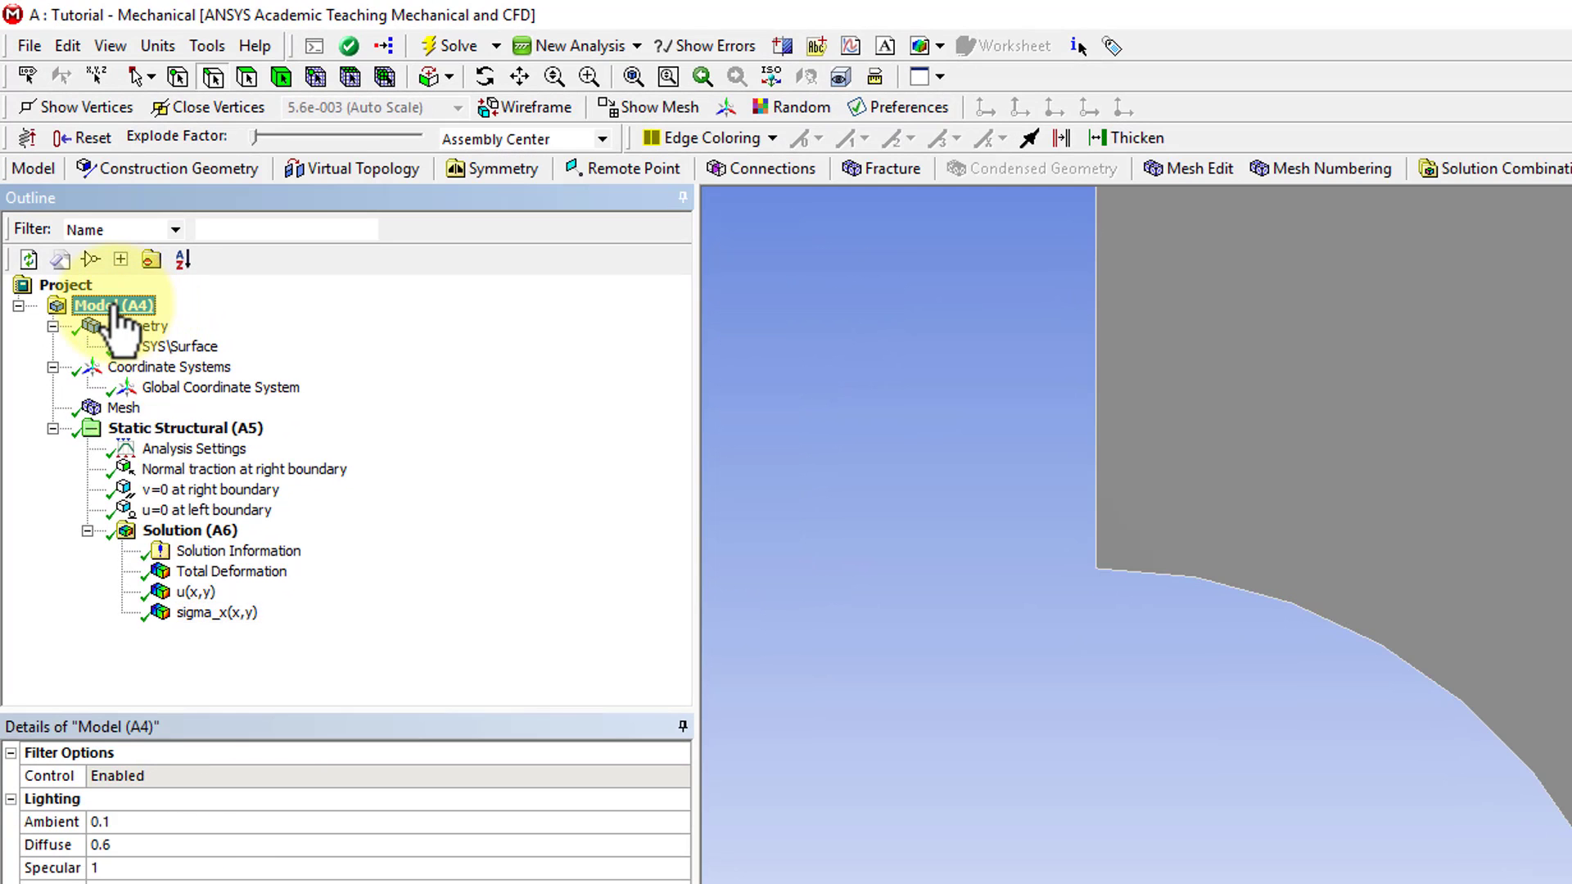
pyautogui.click(195, 167)
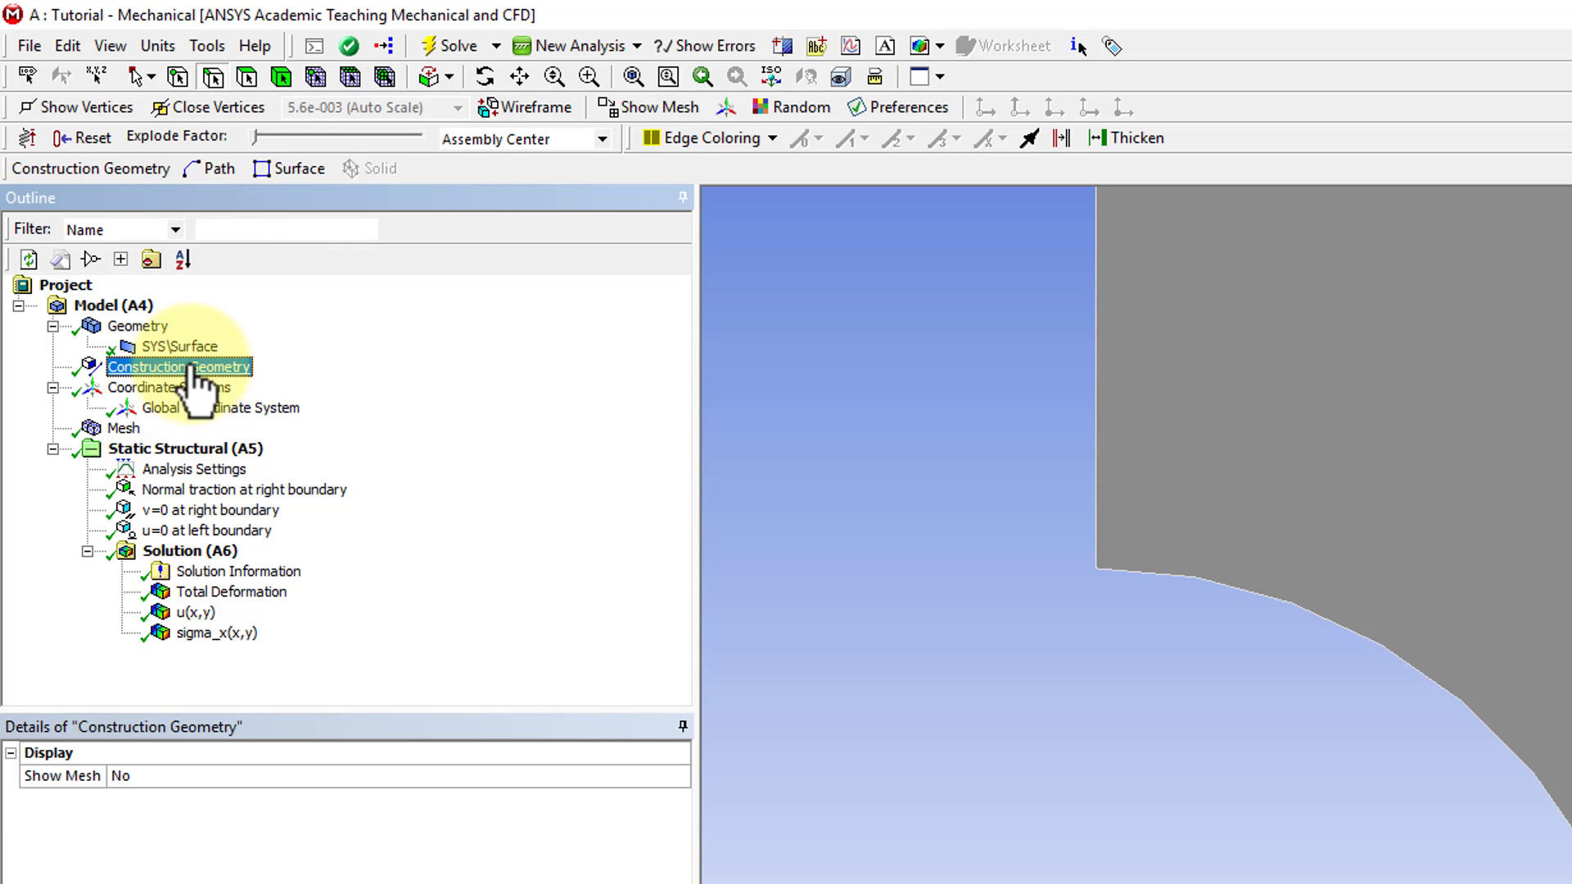
pyautogui.click(221, 167)
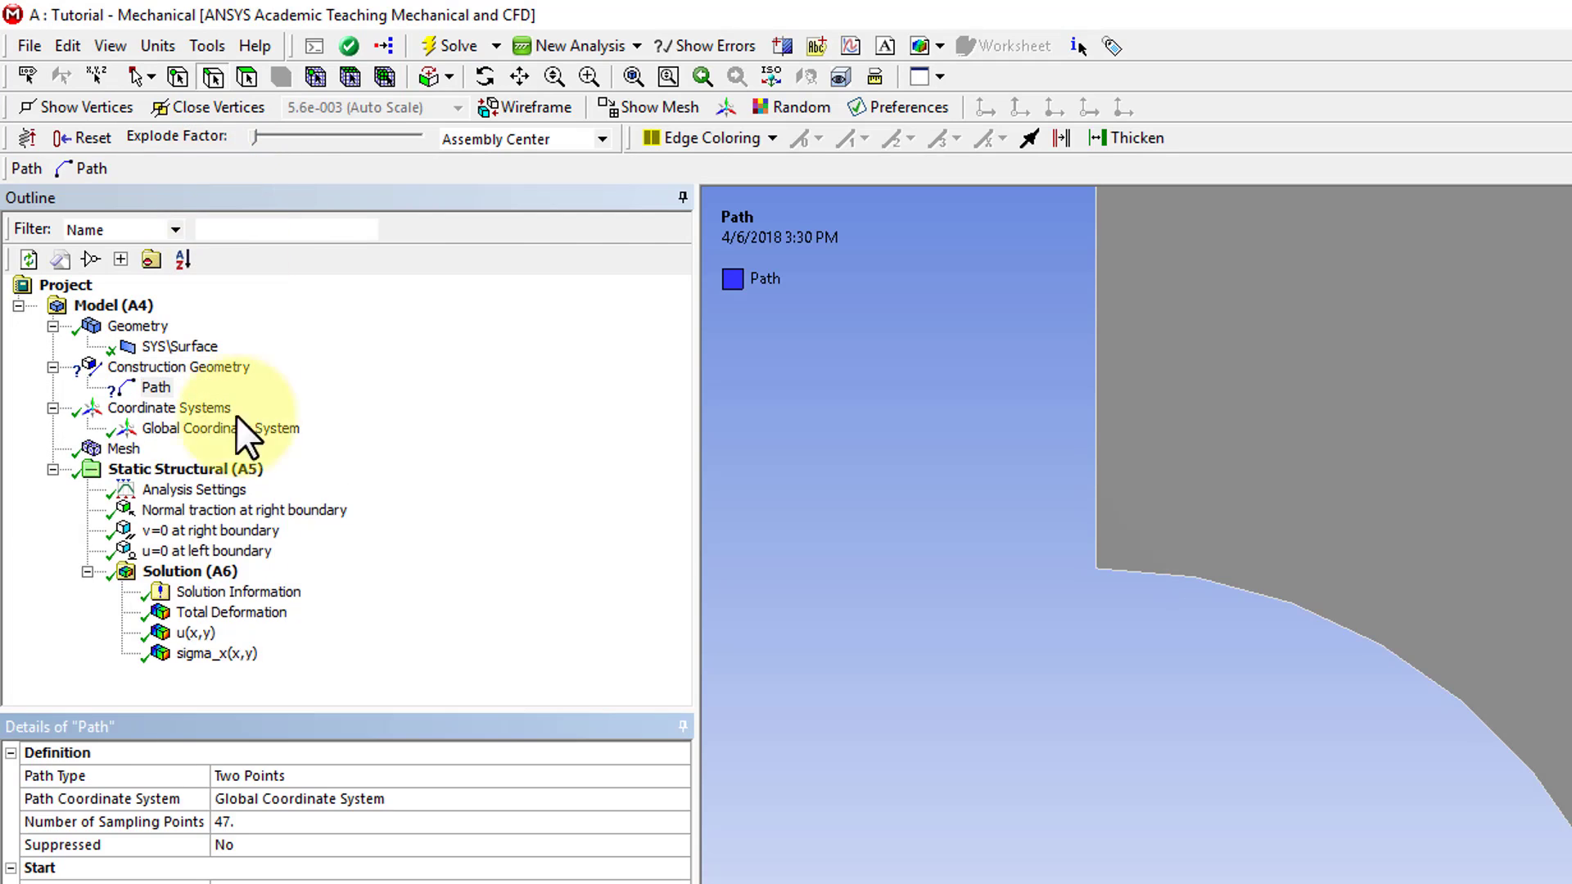
pyautogui.rightClick(155, 388)
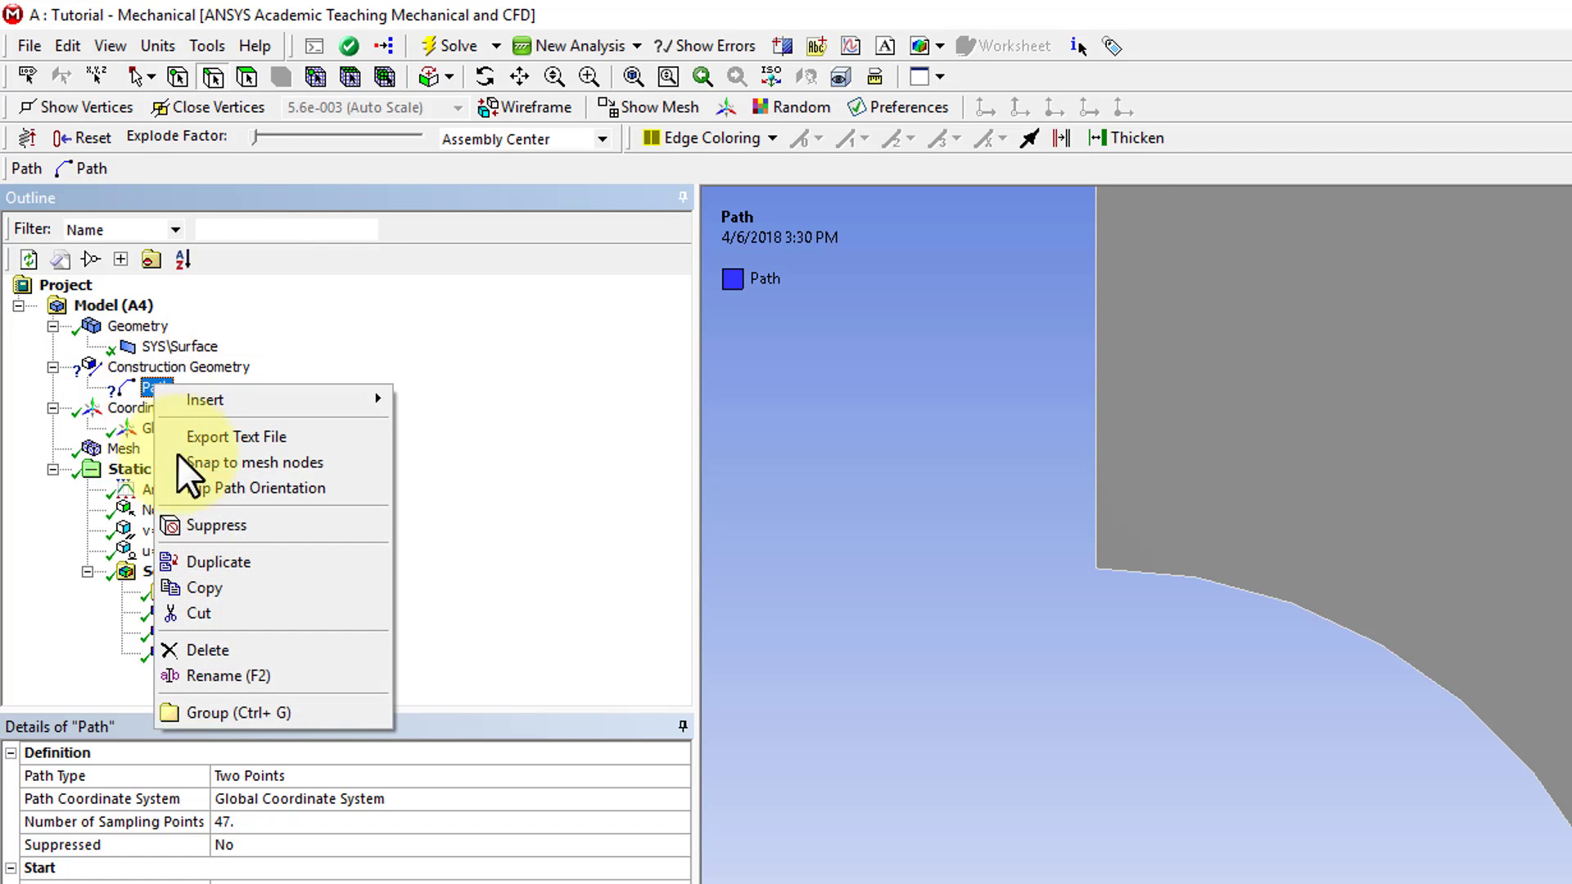
pyautogui.click(231, 670)
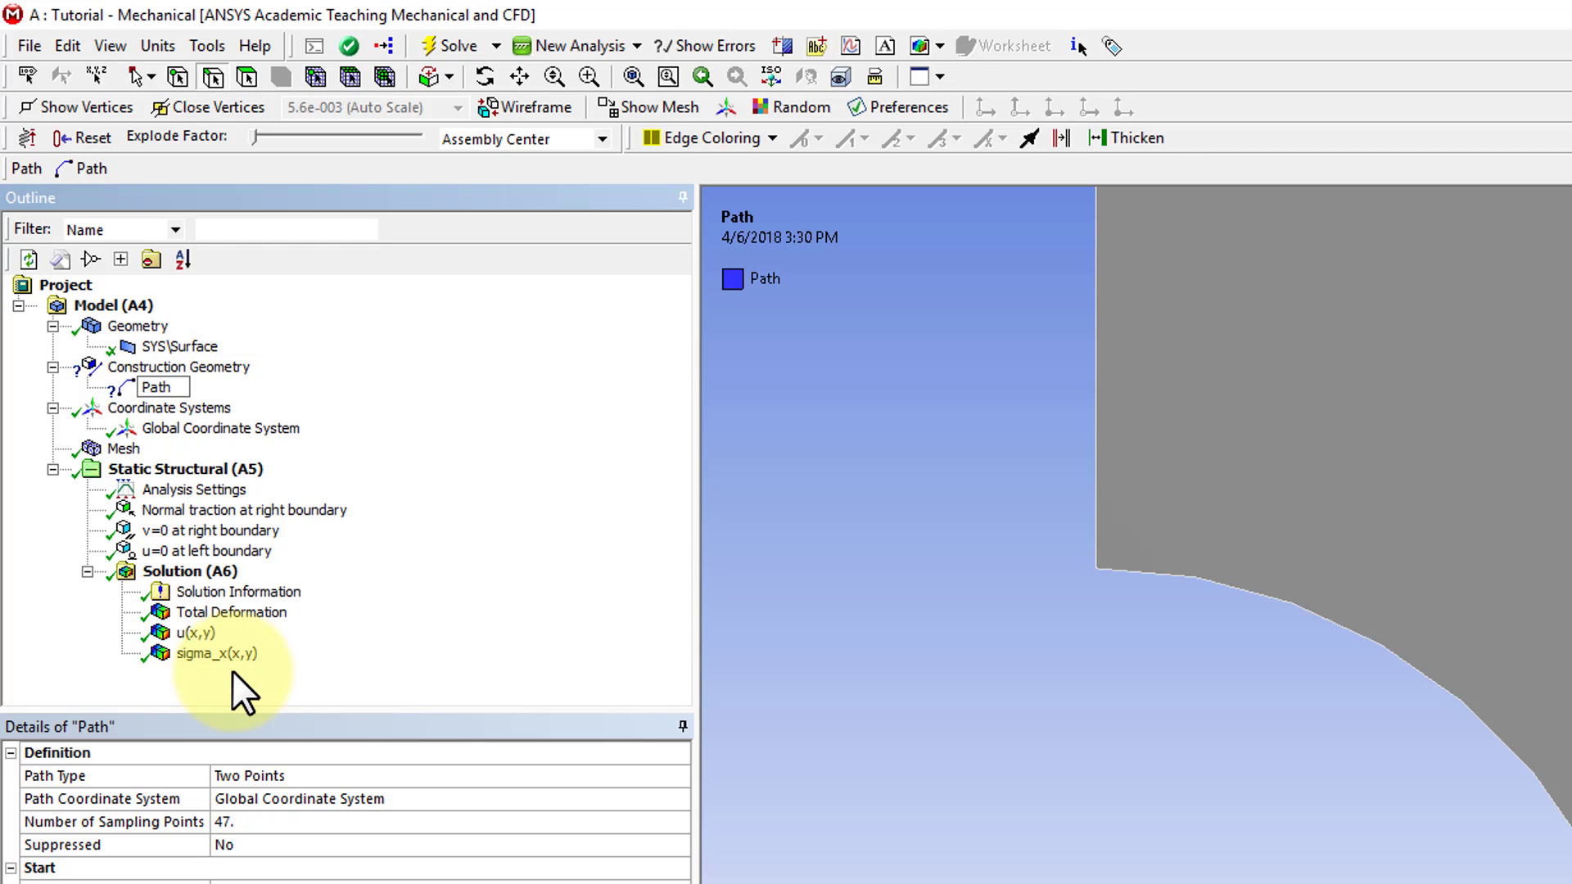
pyautogui.write('My')
pyautogui.press('Return')
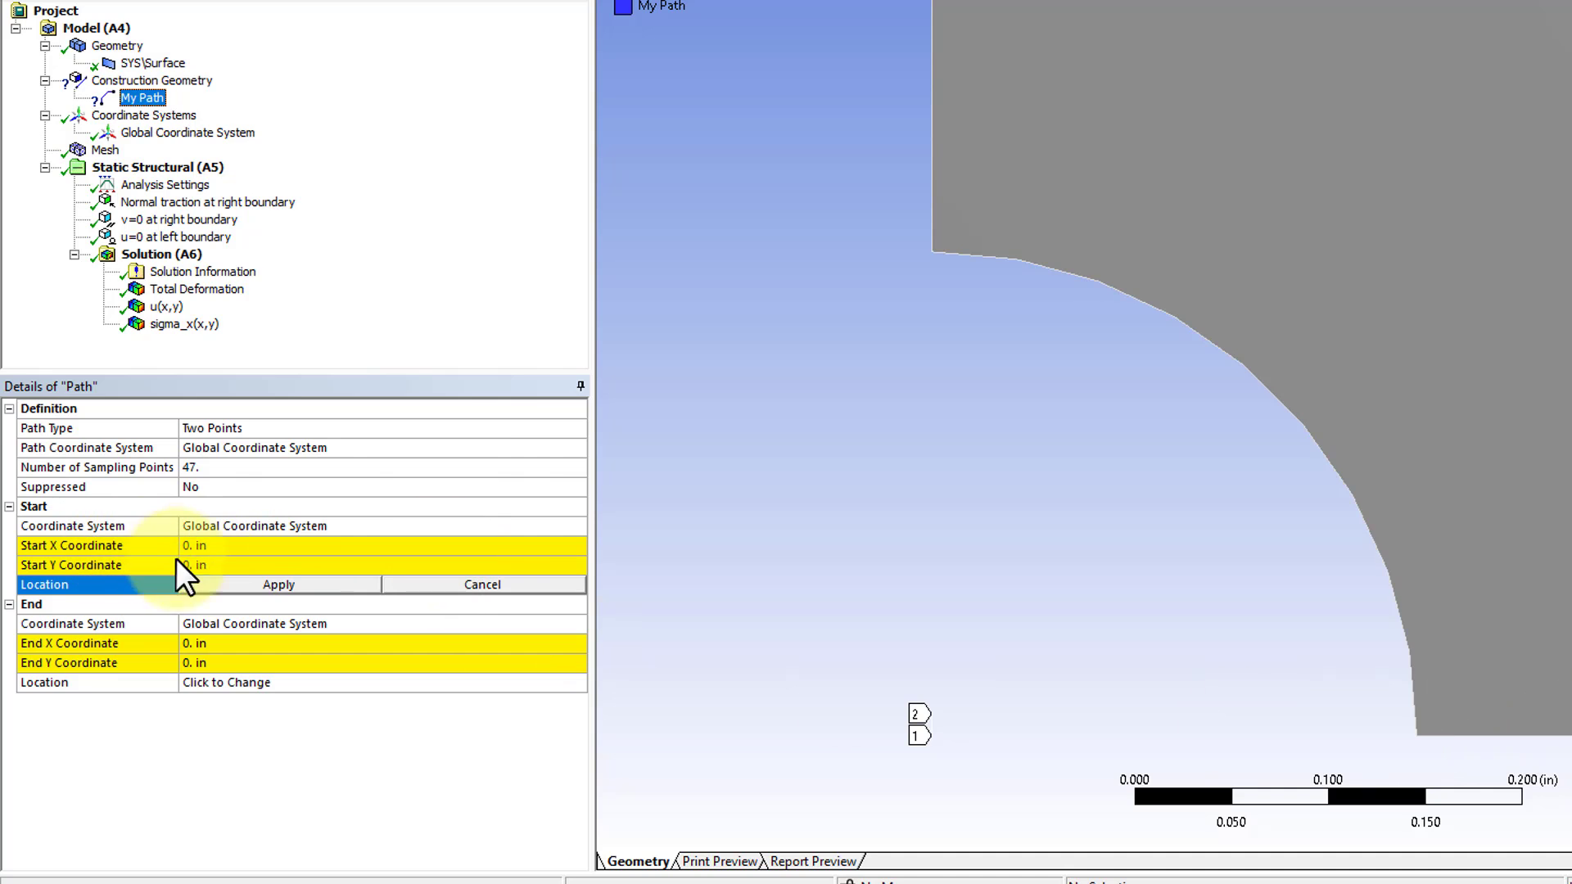
# - Set My Path's Start X Coordinate to 0.25 in and End Y Coordinate to 0.25 in
pyautogui.click(208, 547)
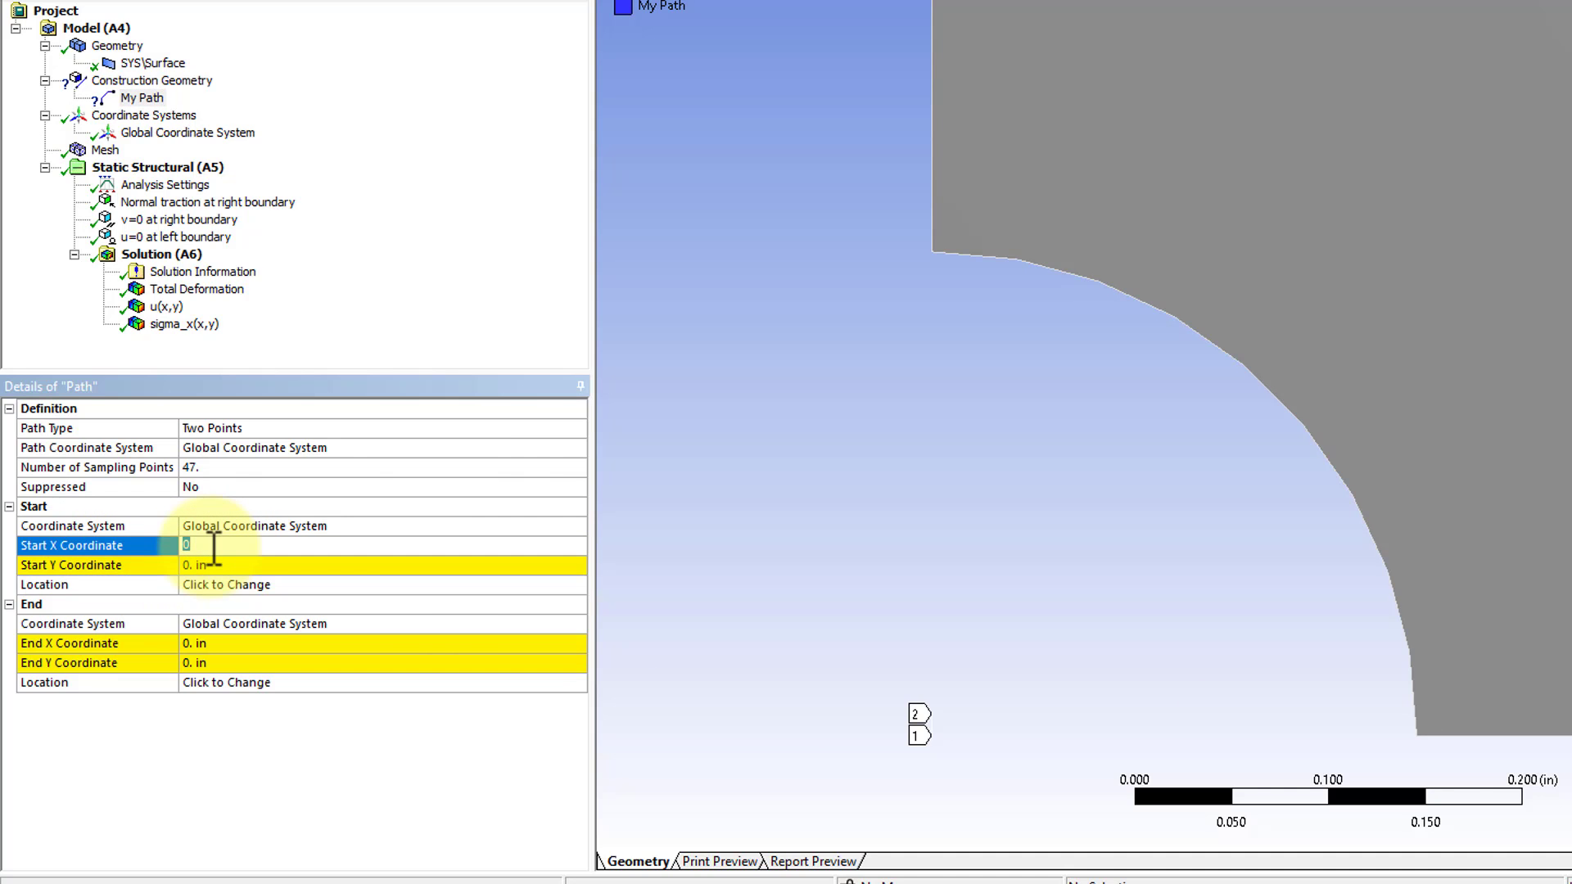
pyautogui.write('0.25')
pyautogui.press('Return')
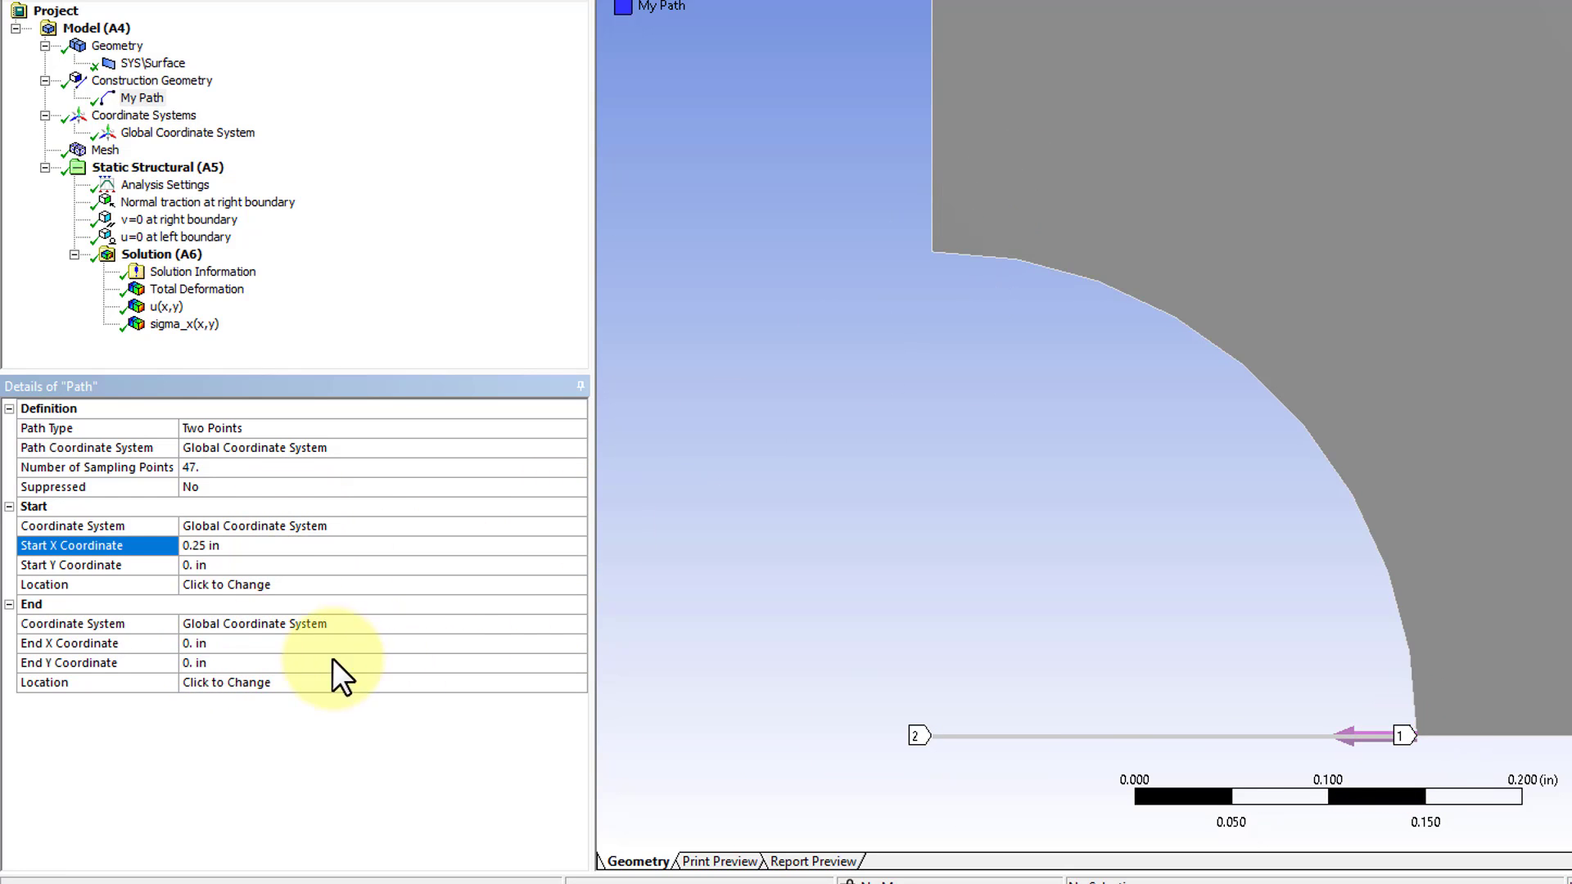
pyautogui.click(221, 663)
pyautogui.write('0.25')
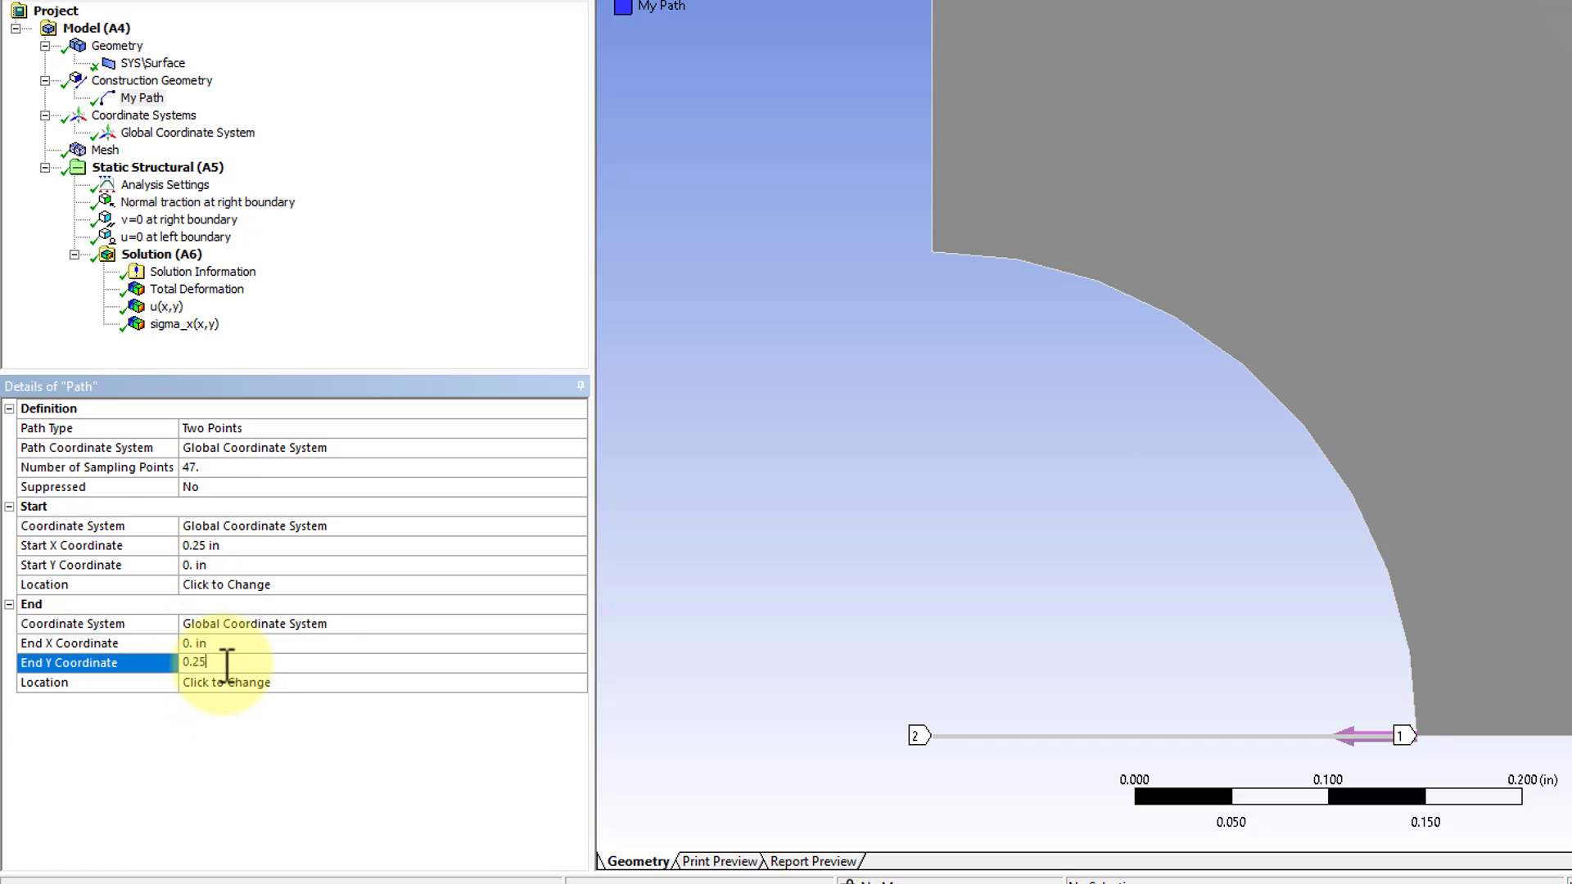
pyautogui.press('Return')
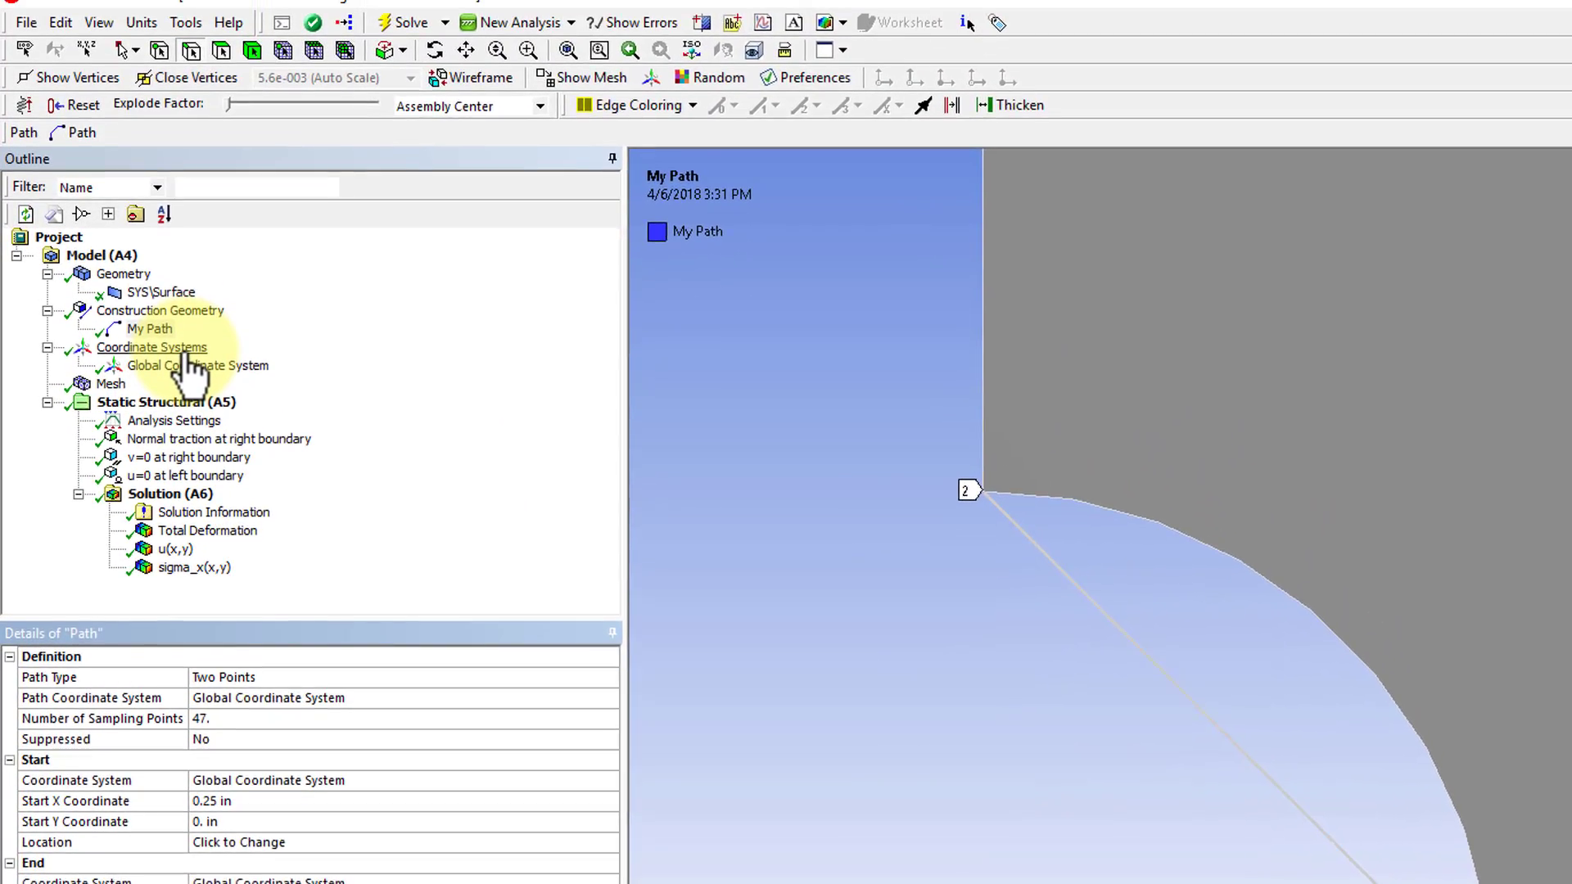
# - Create a Cylindrical coordinate system with its origin defined by Global Coordinates at (0, 0)
pyautogui.click(182, 349)
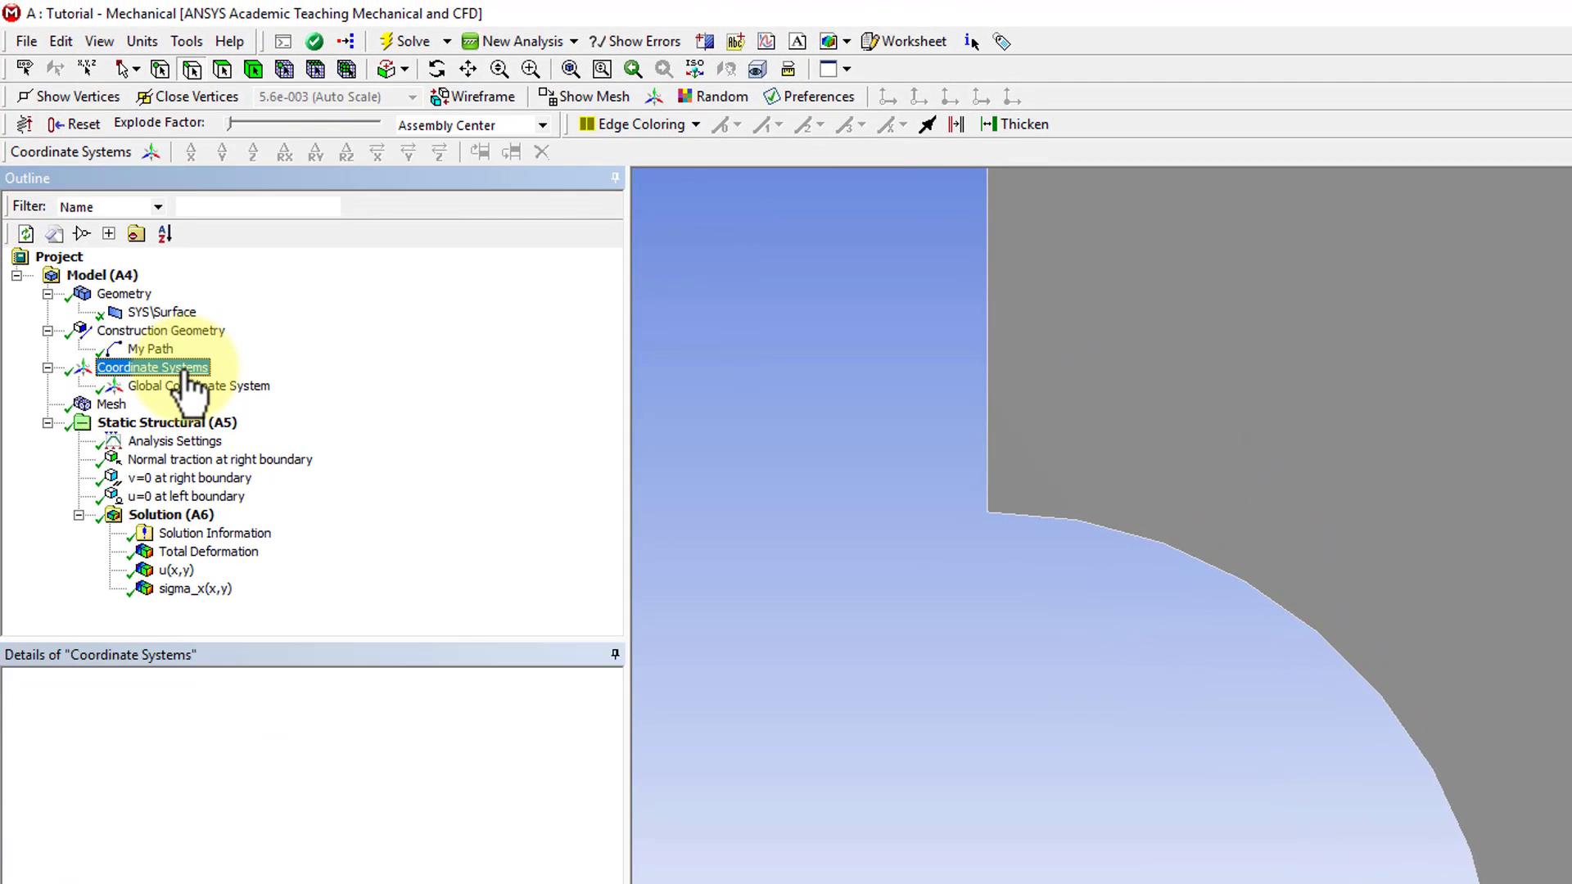
pyautogui.click(149, 150)
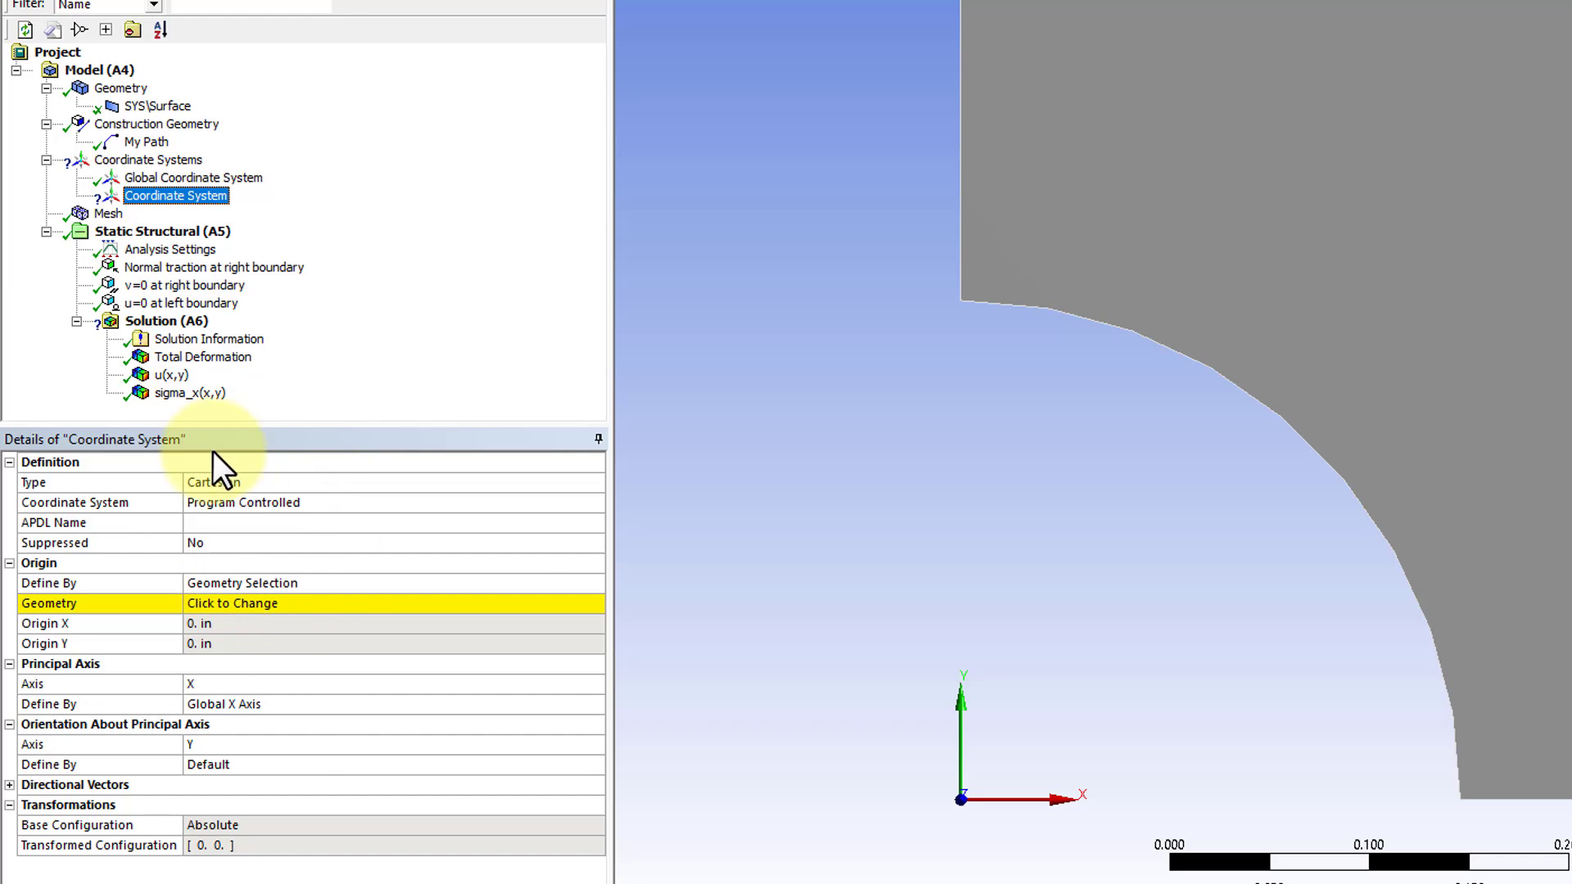
pyautogui.click(298, 483)
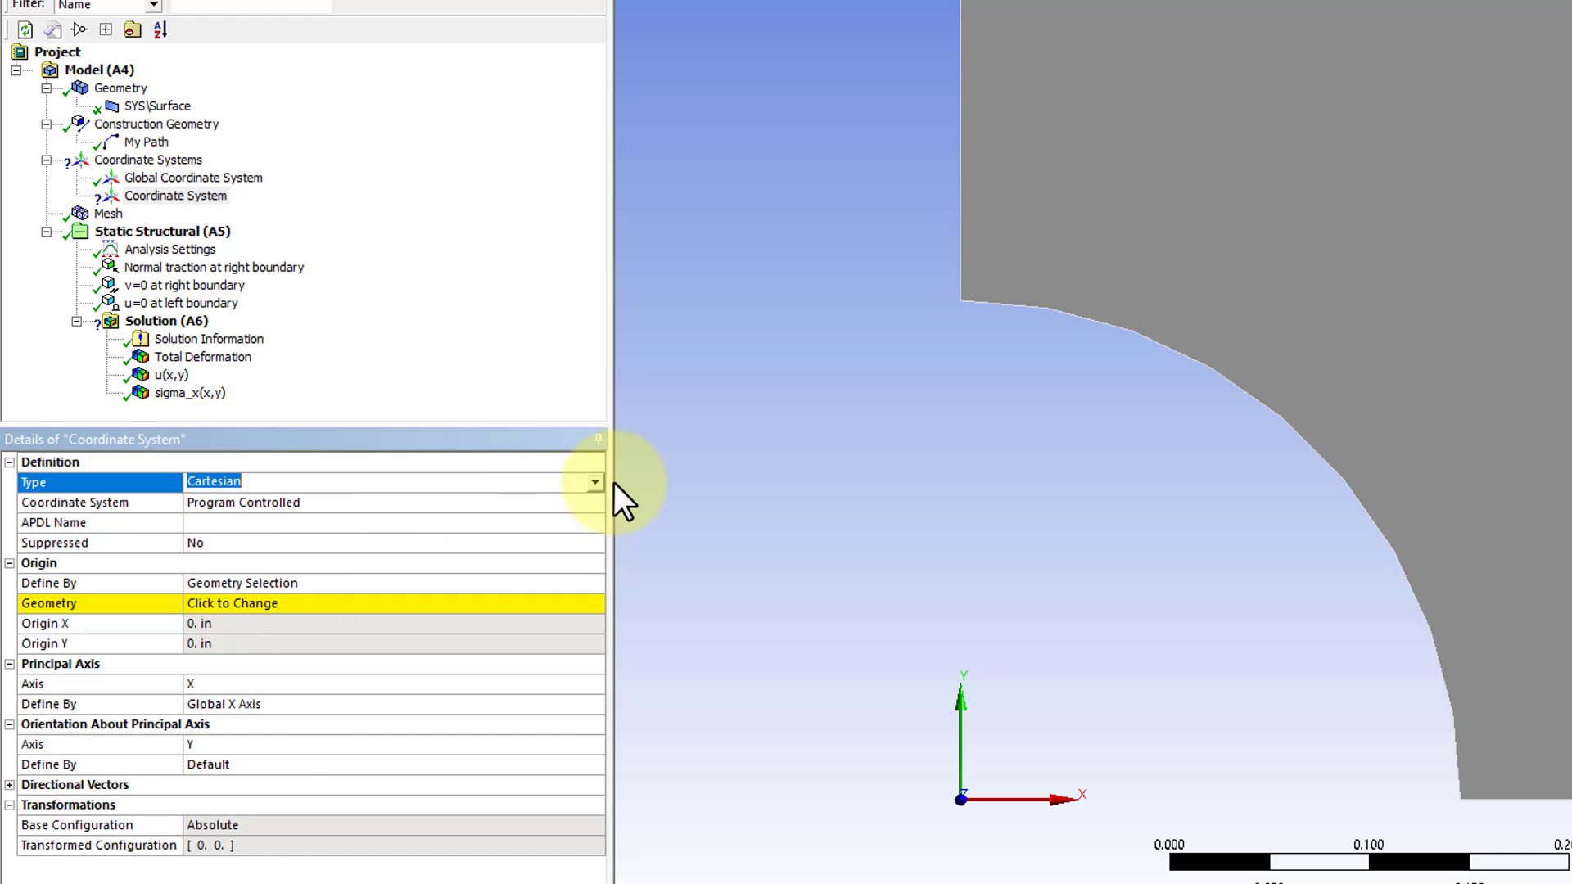
pyautogui.click(595, 484)
pyautogui.click(547, 512)
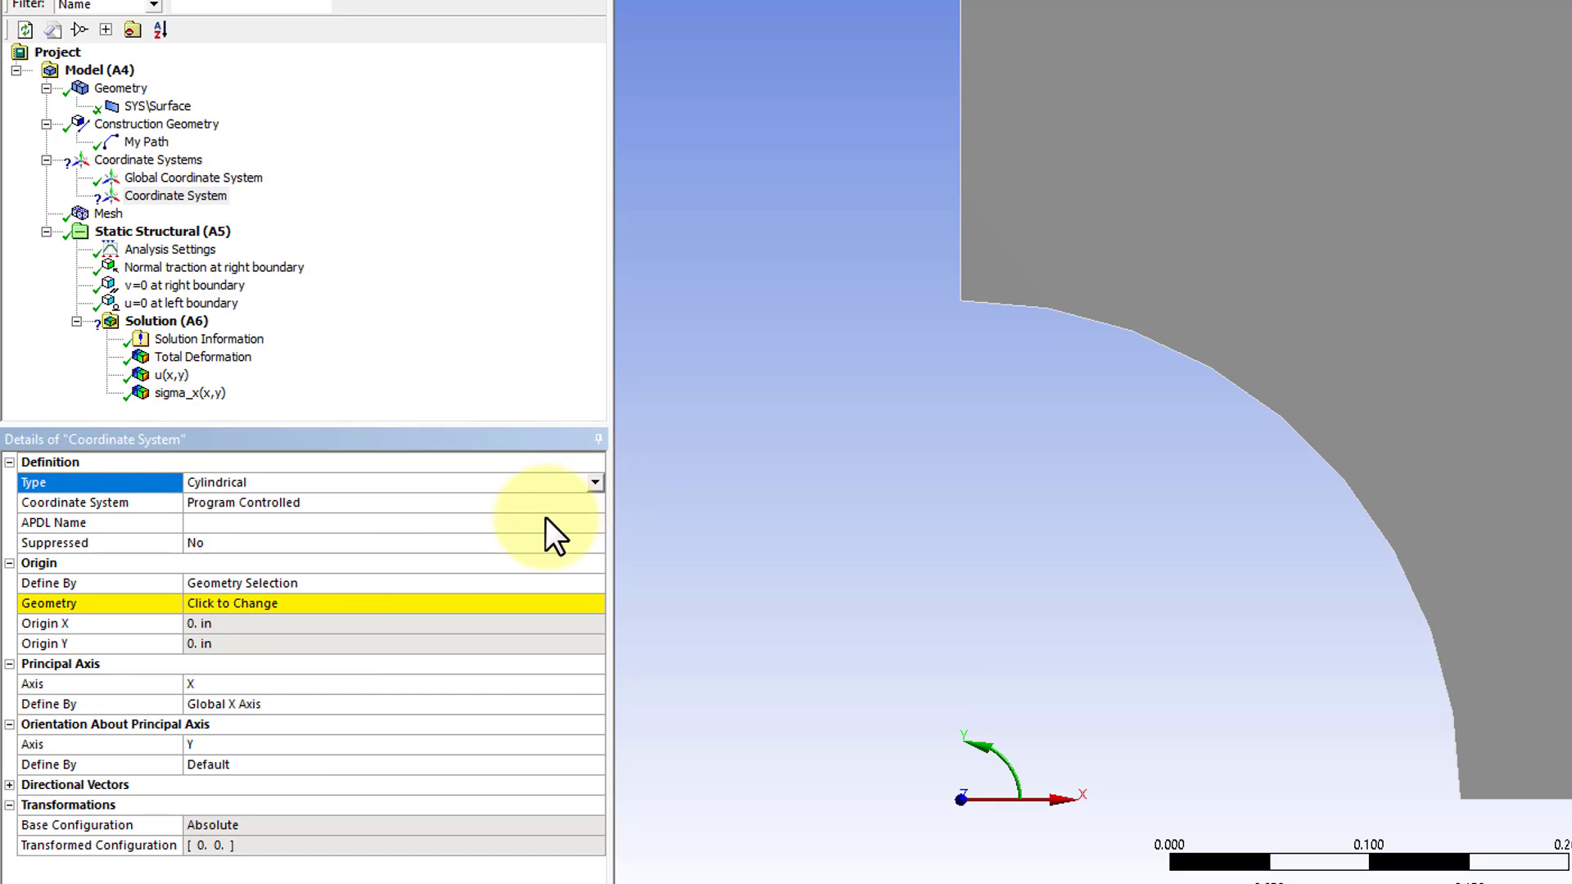
pyautogui.click(332, 584)
pyautogui.click(596, 583)
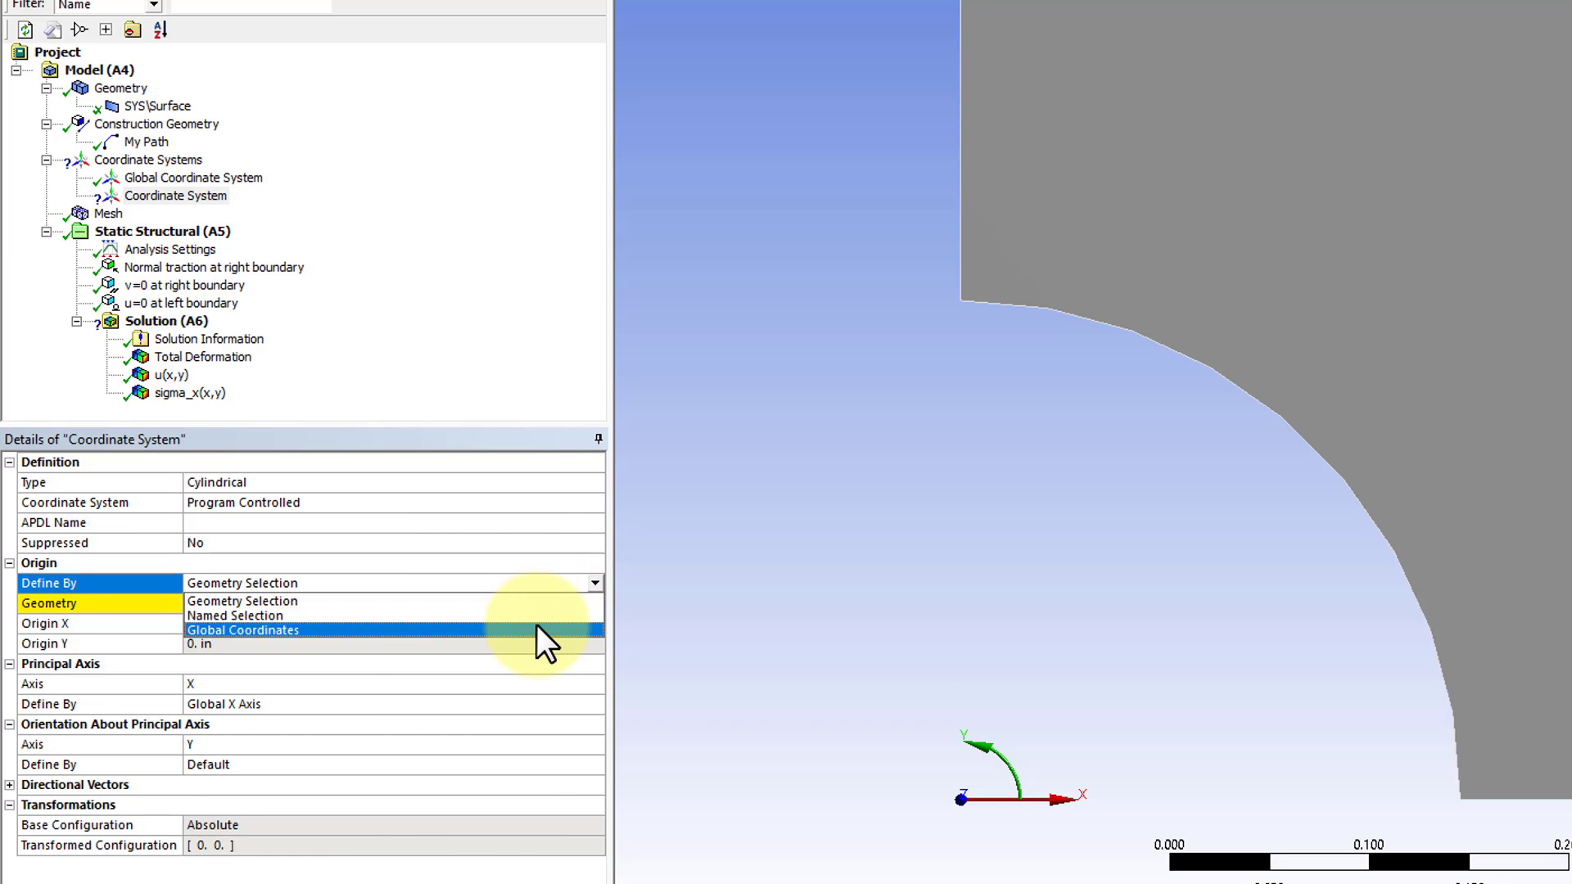
pyautogui.click(537, 630)
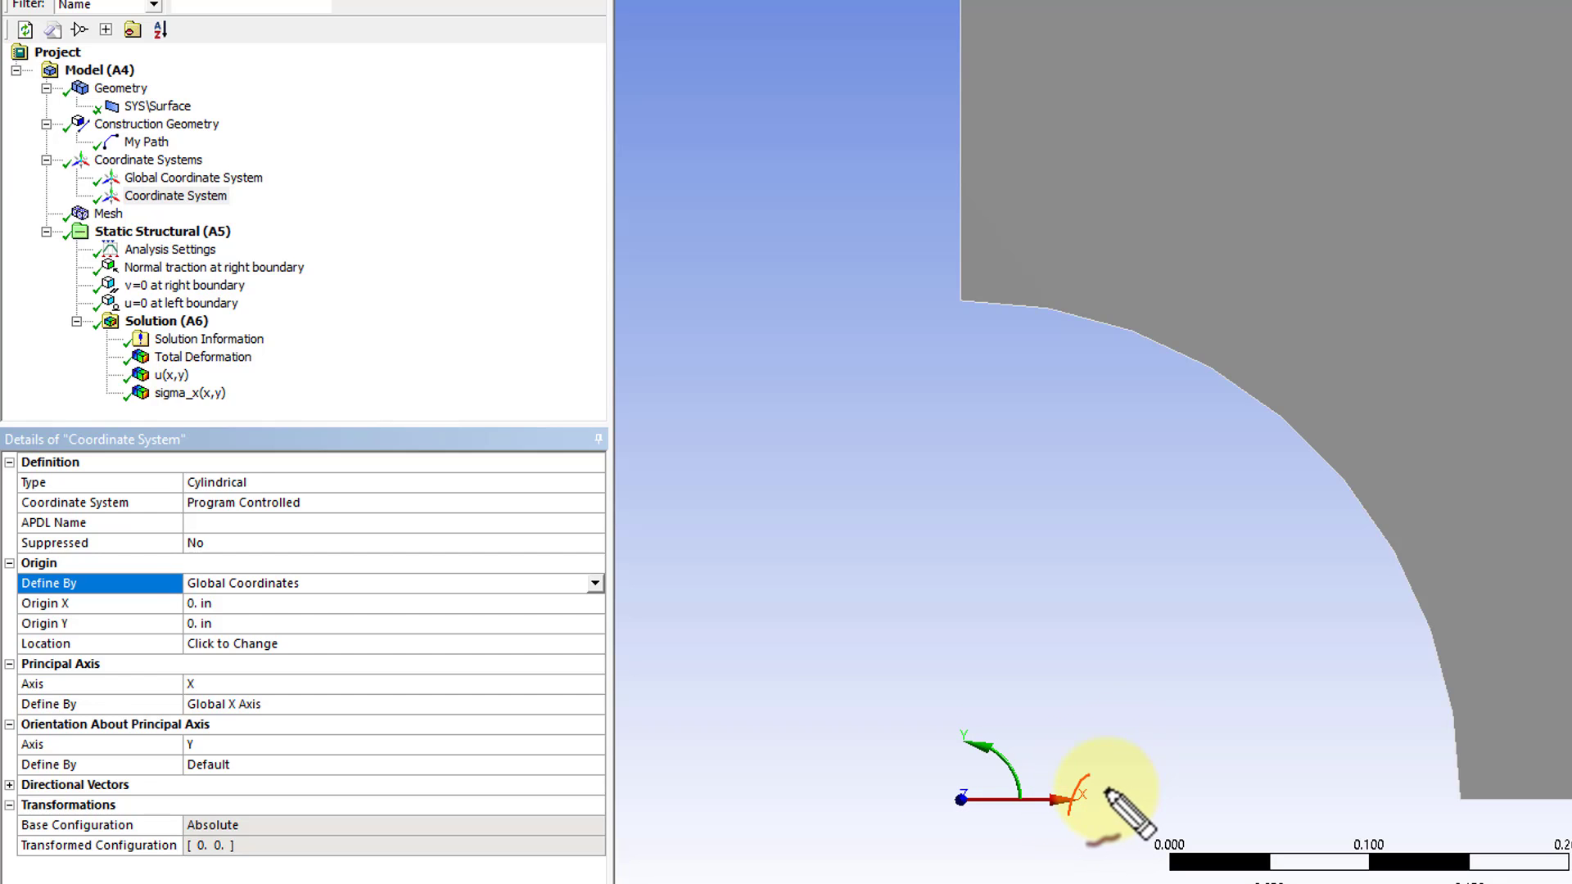
pyautogui.moveTo(1105, 783); pyautogui.dragTo(1116, 798)
pyautogui.moveTo(1130, 773); pyautogui.dragTo(1115, 809)
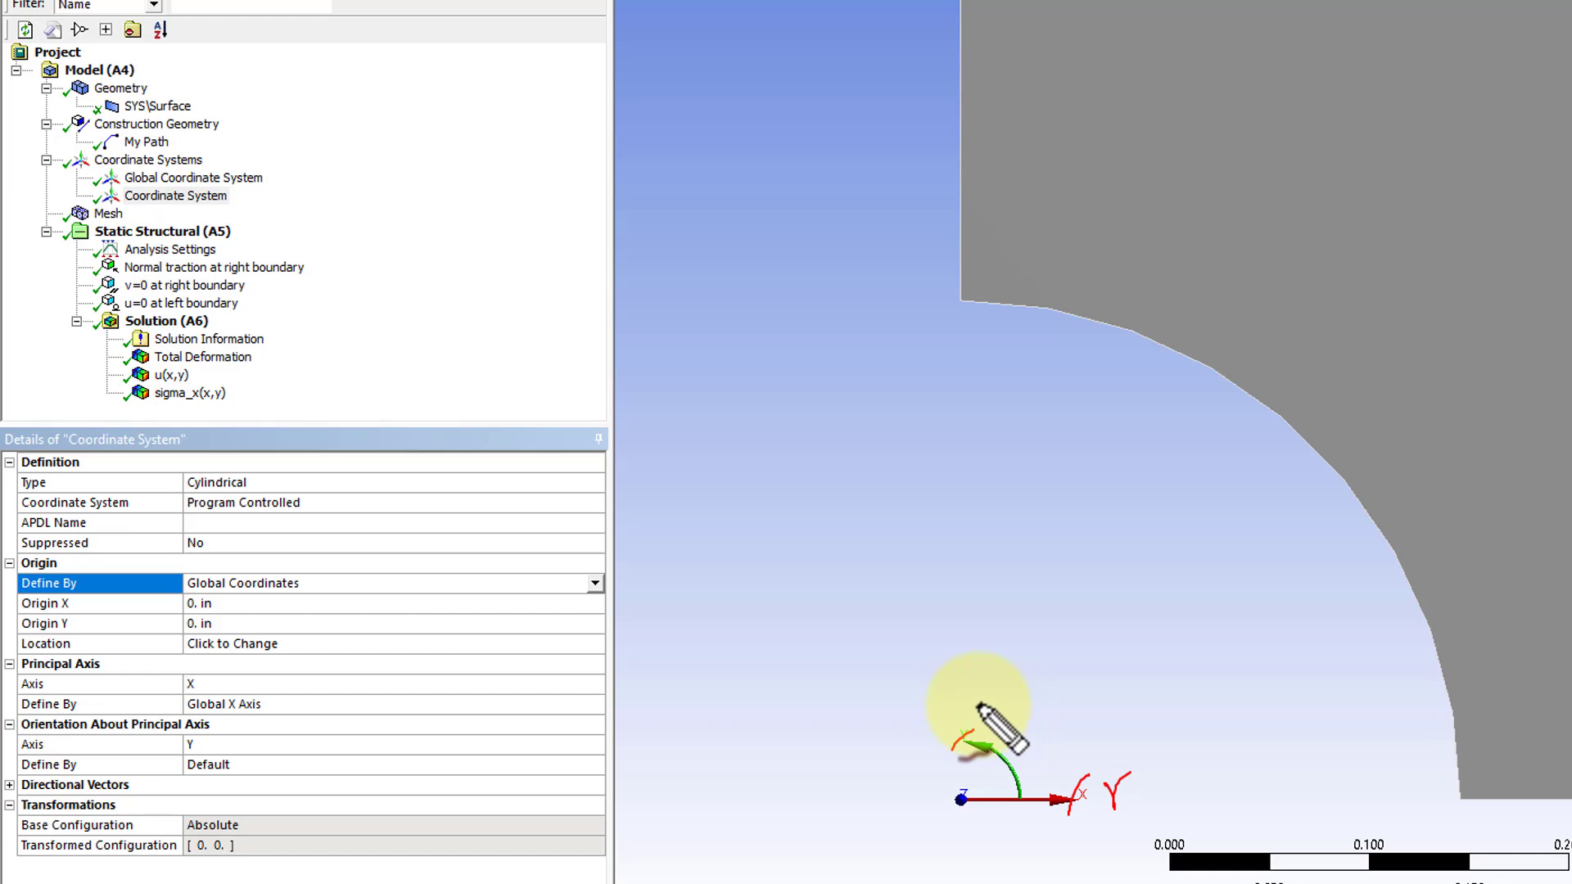
pyautogui.moveTo(977, 704); pyautogui.dragTo(1022, 696)
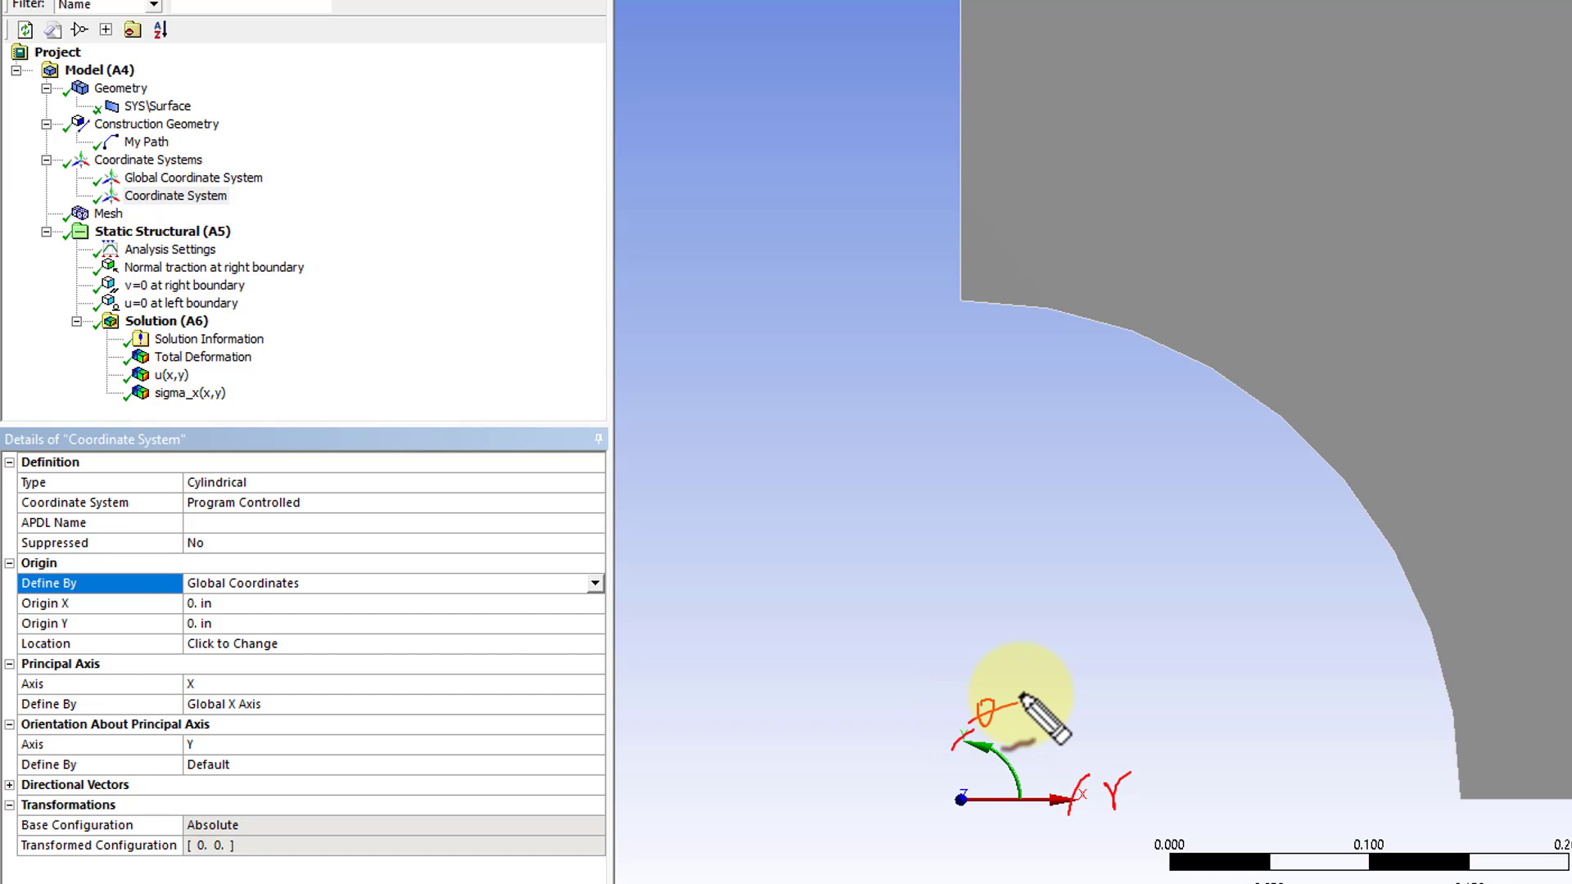
pyautogui.press('Escape')
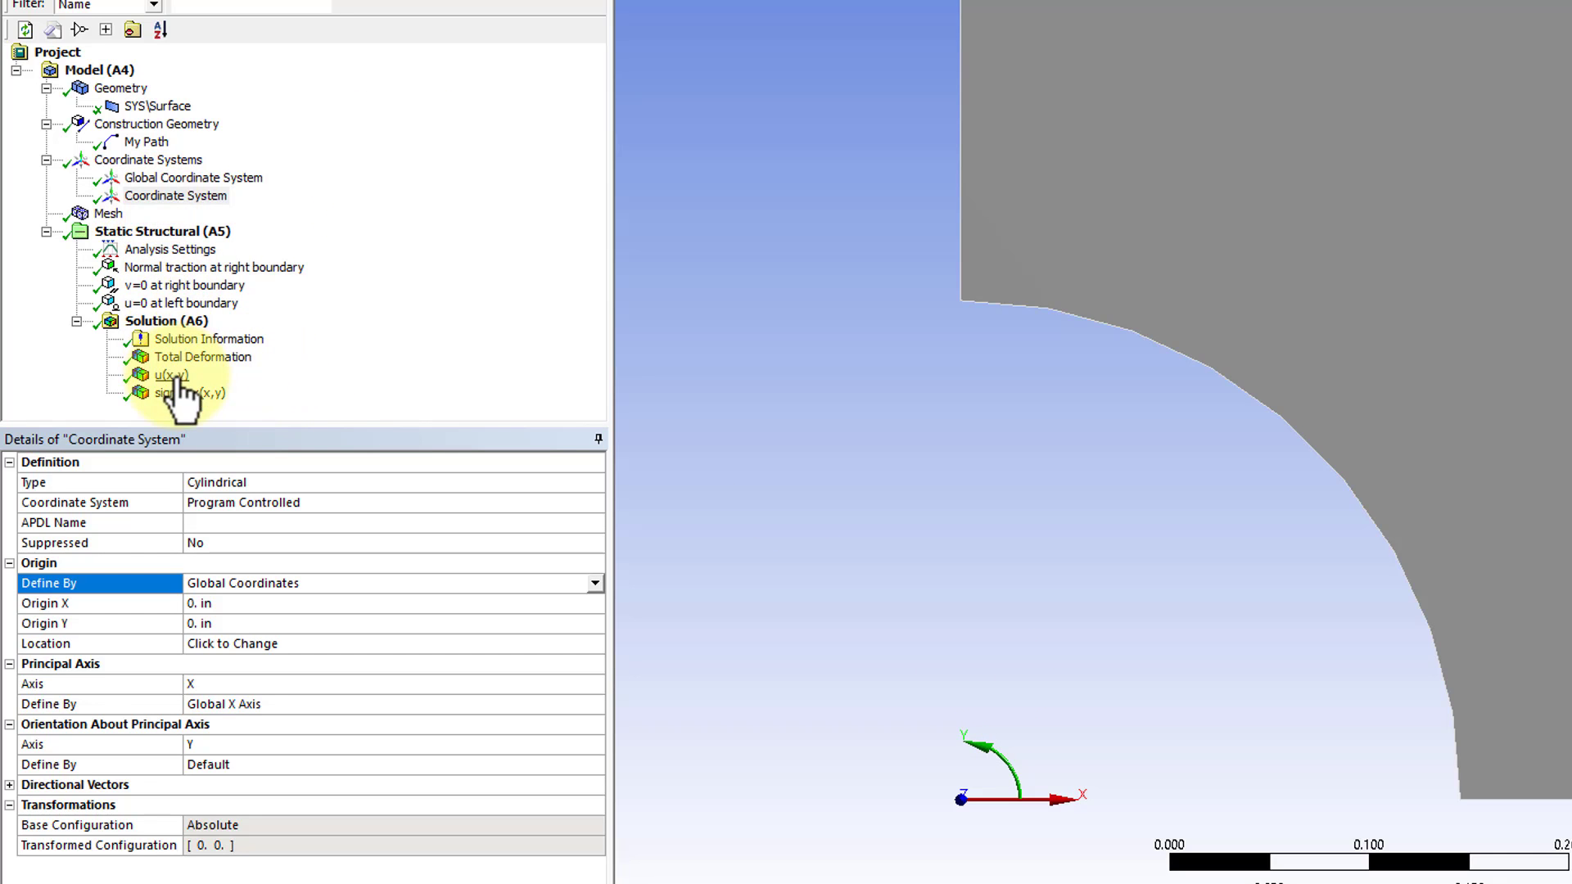
# - Set My Path's Path Coordinate System to the new cylindrical Coordinate System
pyautogui.click(141, 143)
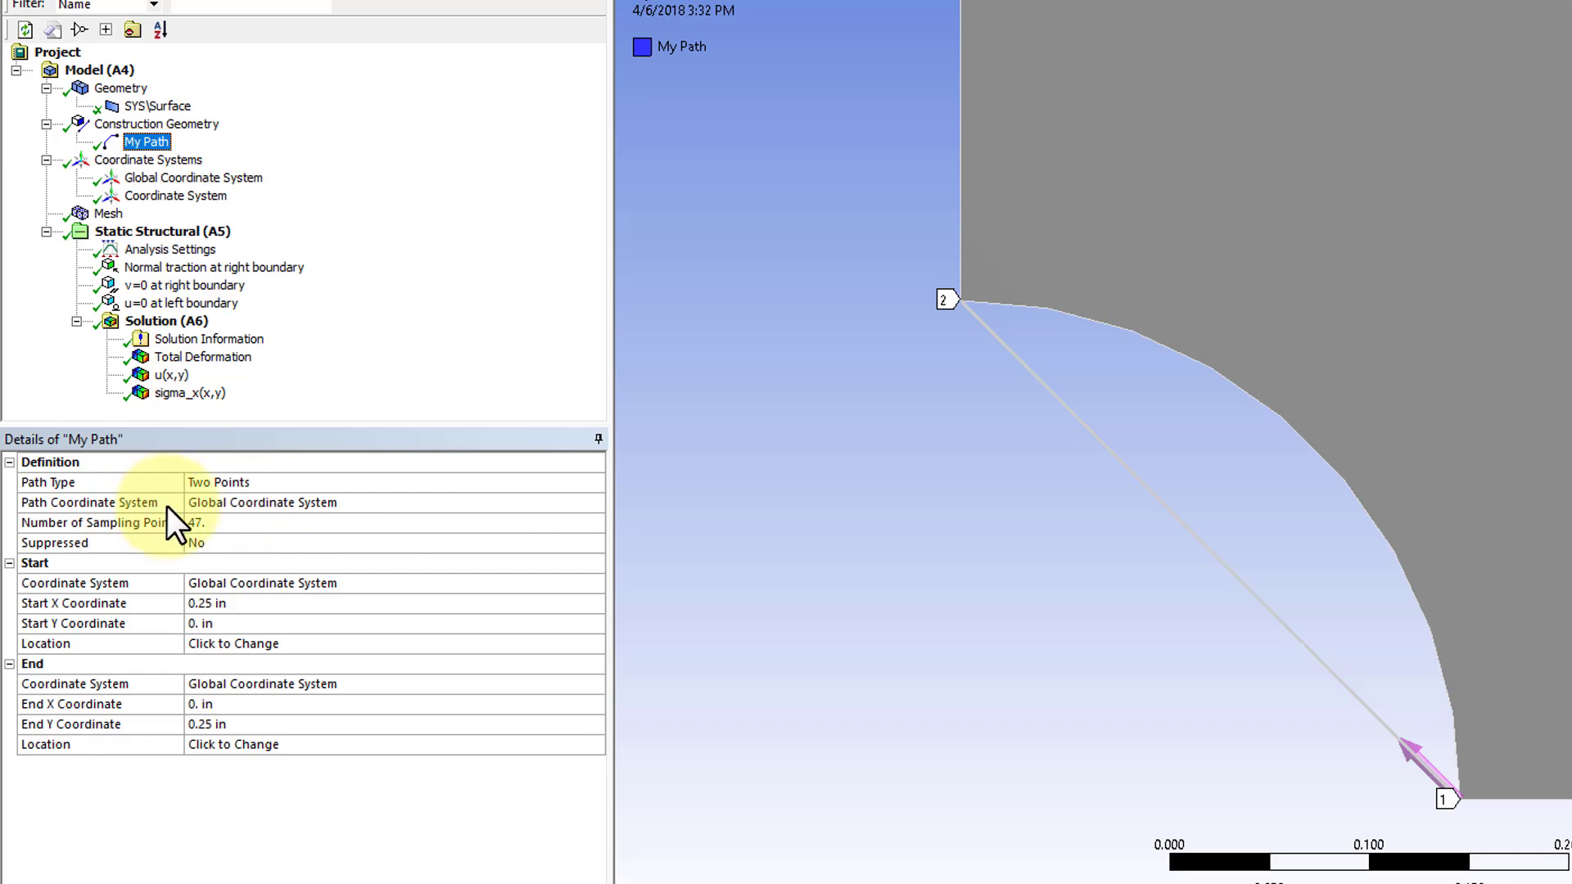
pyautogui.click(410, 503)
pyautogui.click(595, 503)
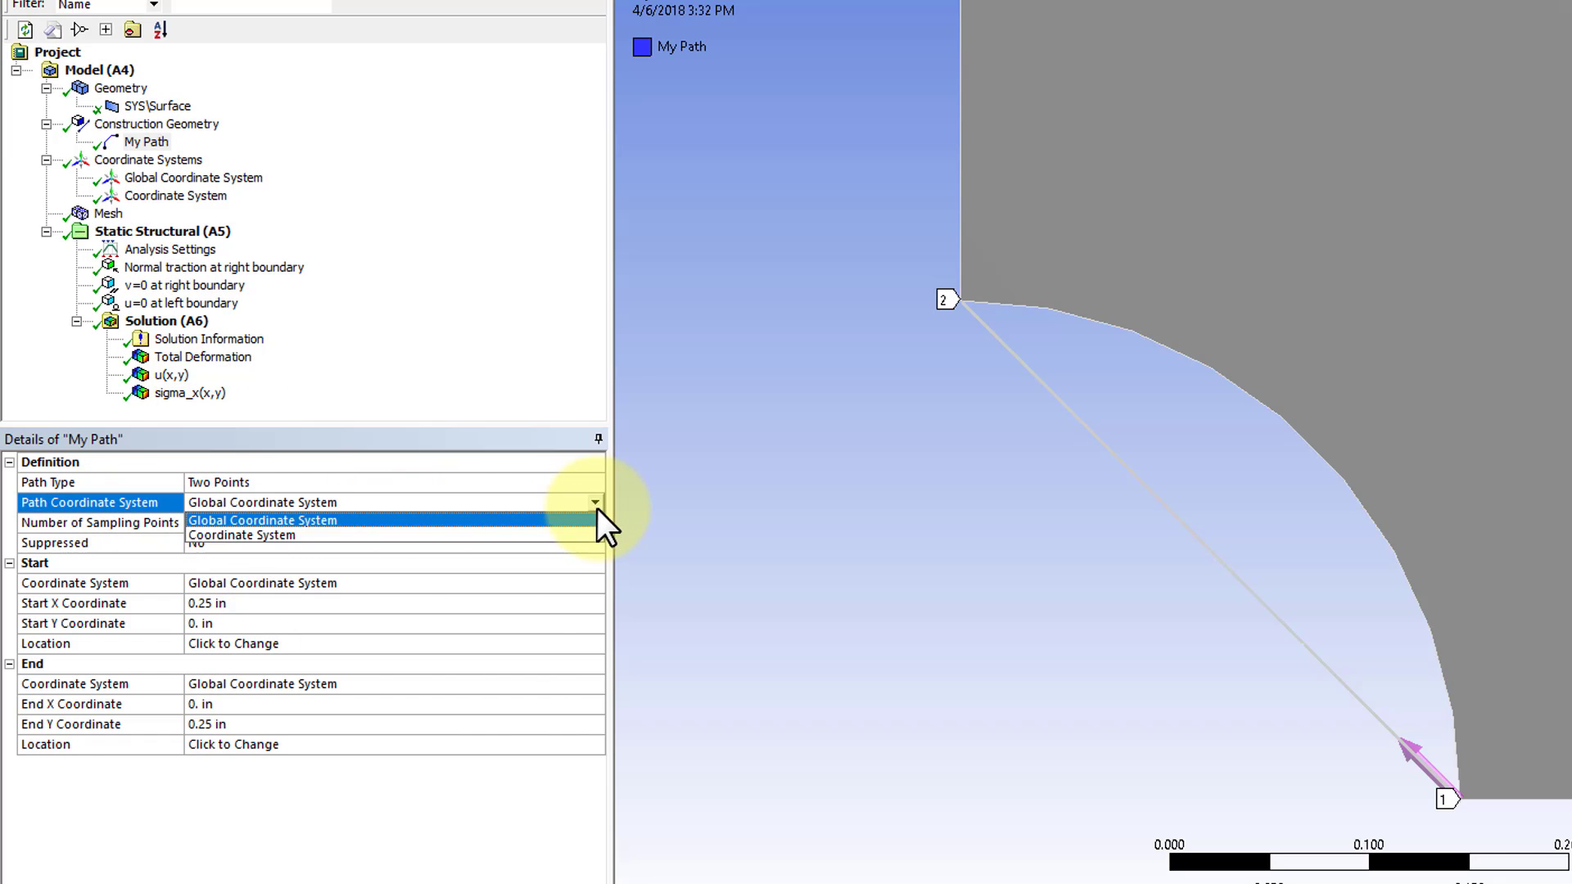
pyautogui.click(539, 536)
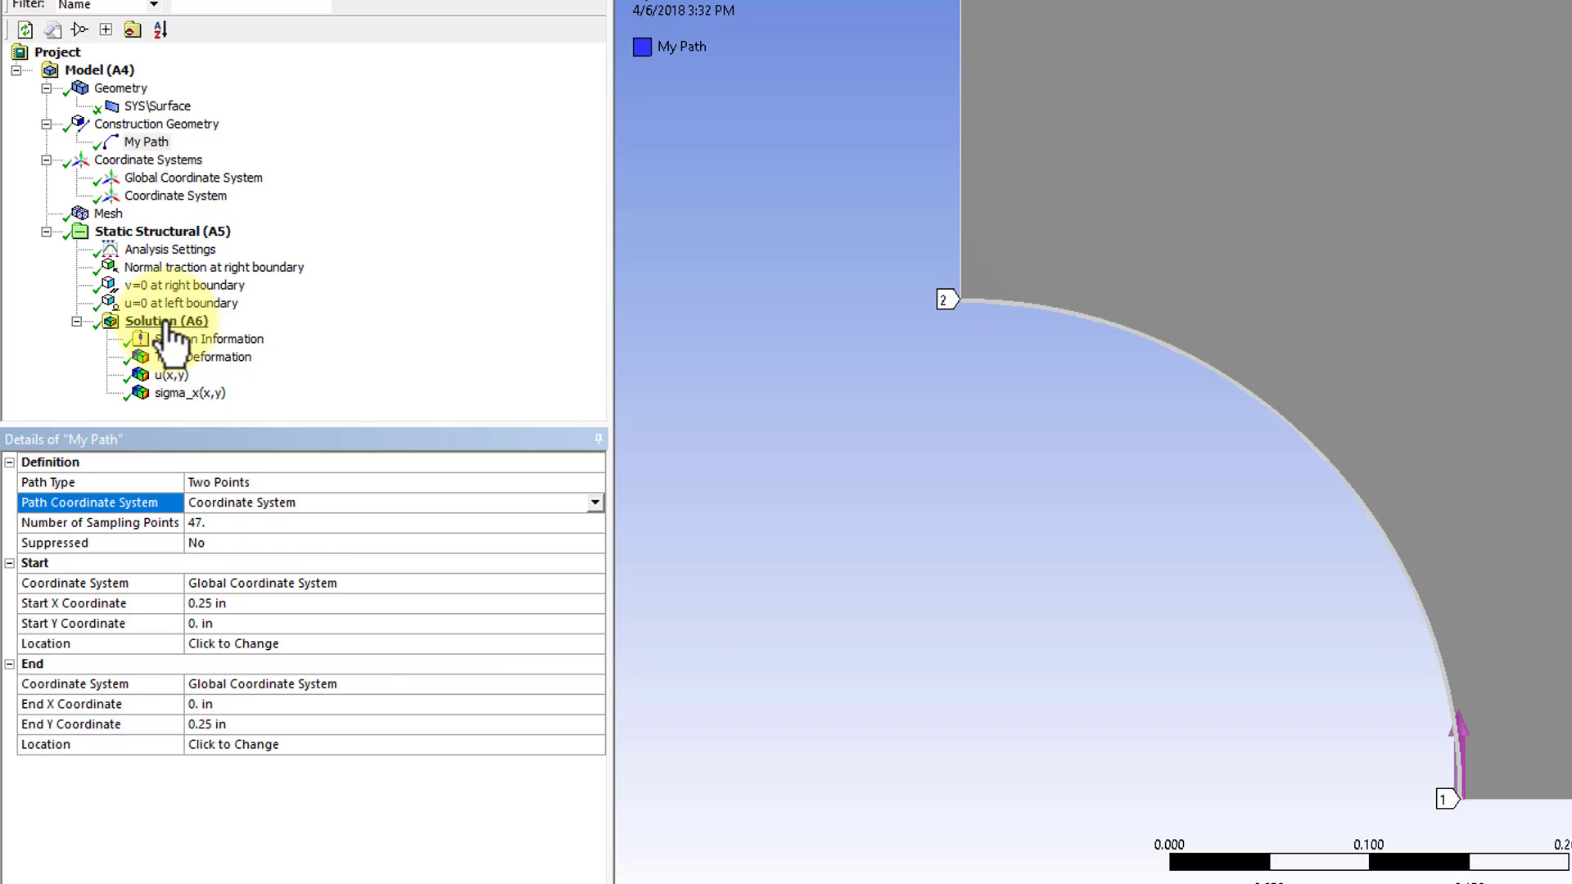
# - Add a Normal stress result under Solution (A6) and name it 'sigma_theta along hole'
pyautogui.click(167, 322)
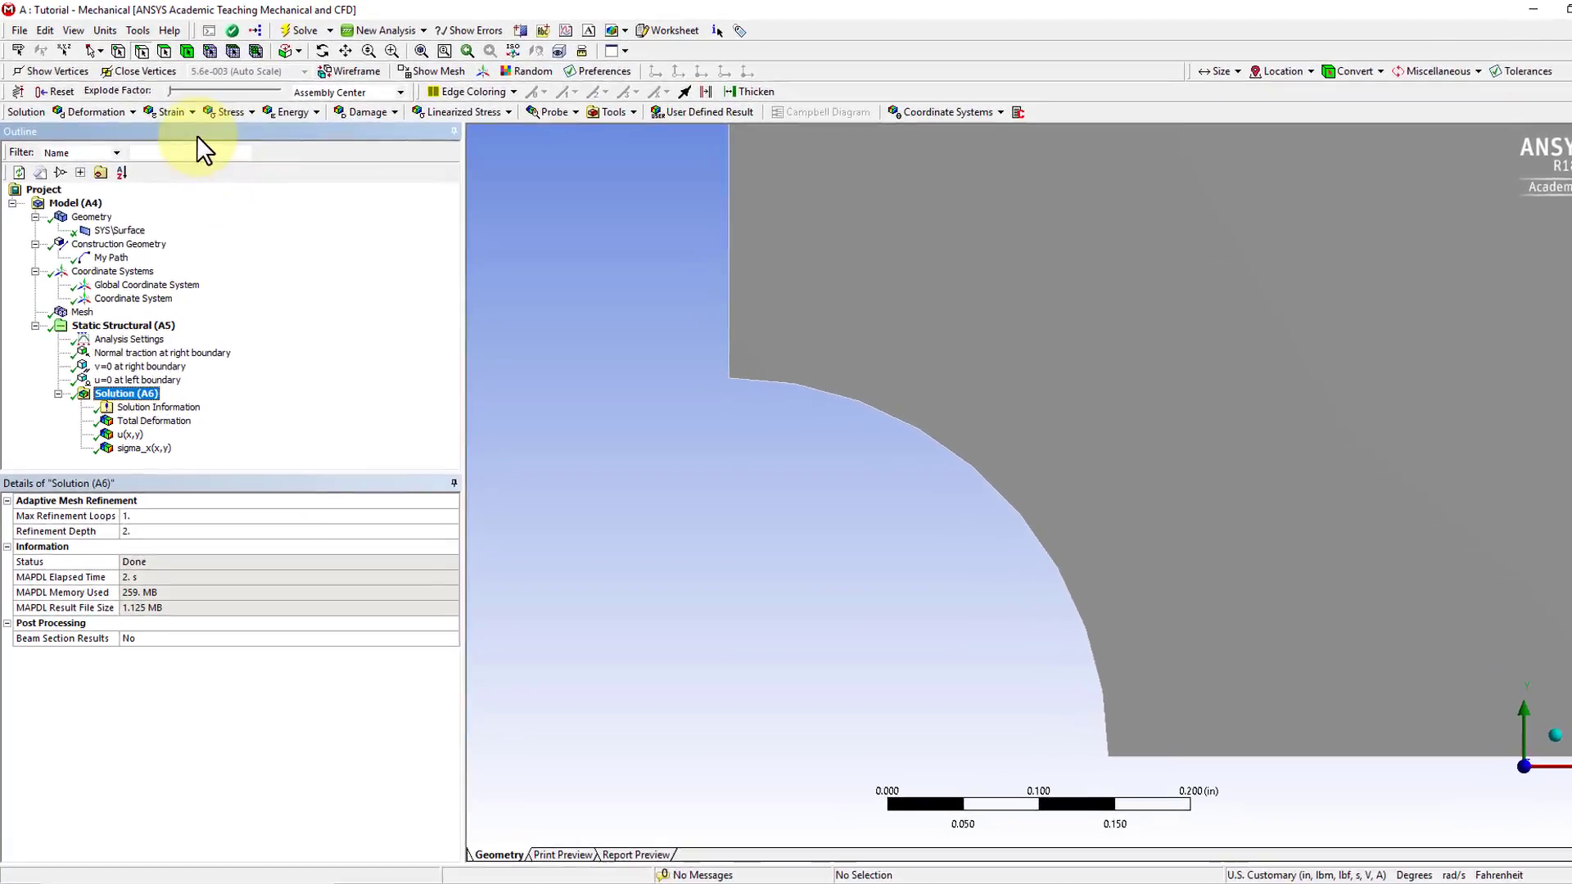
pyautogui.click(250, 112)
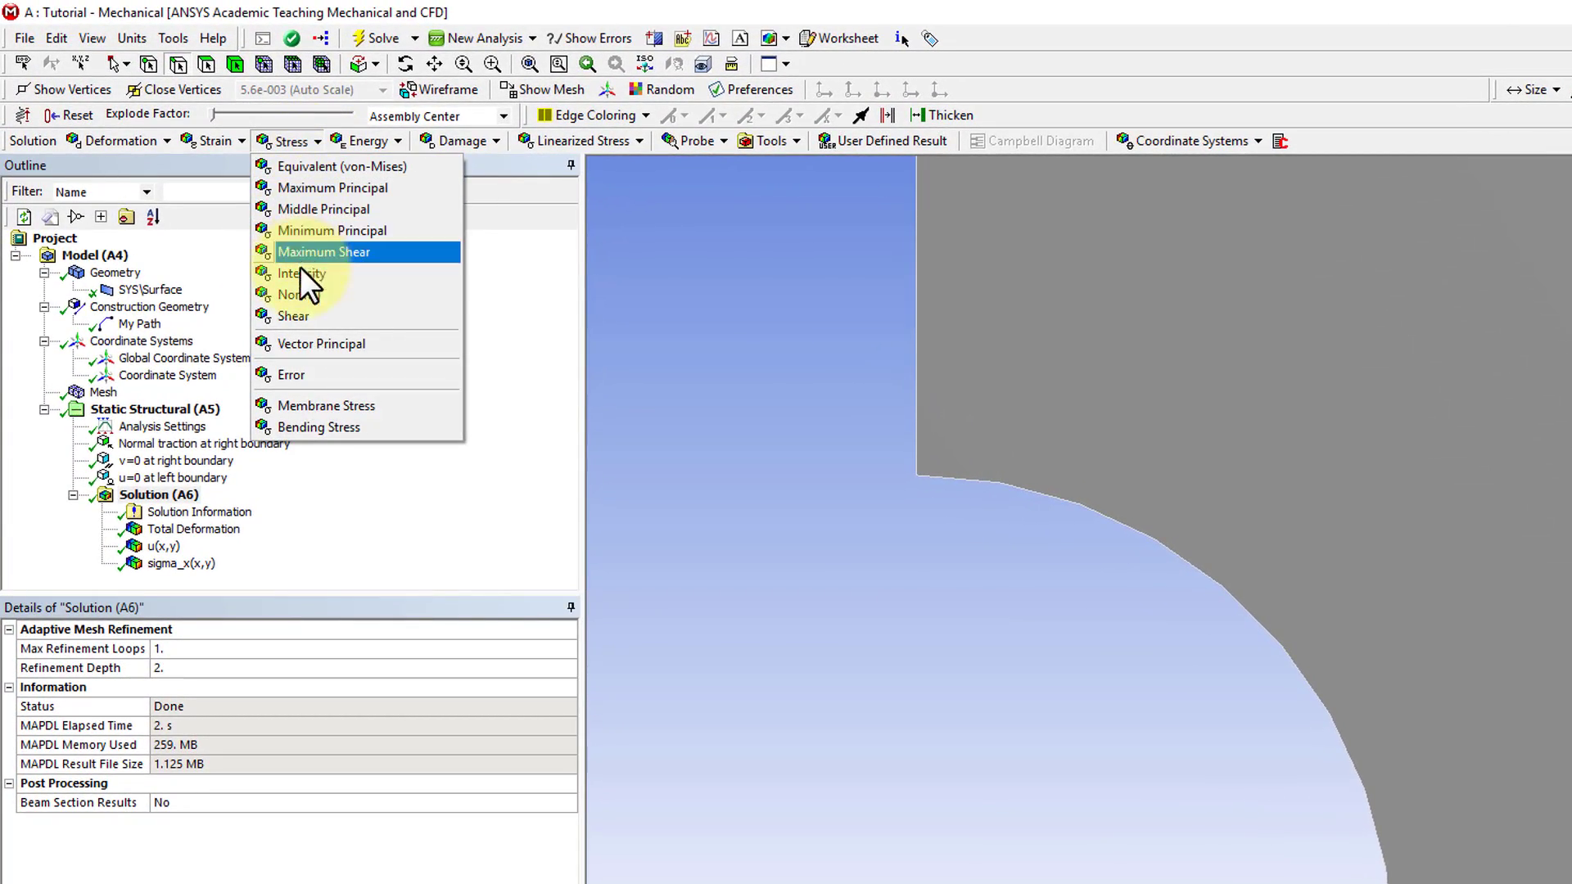
pyautogui.click(298, 293)
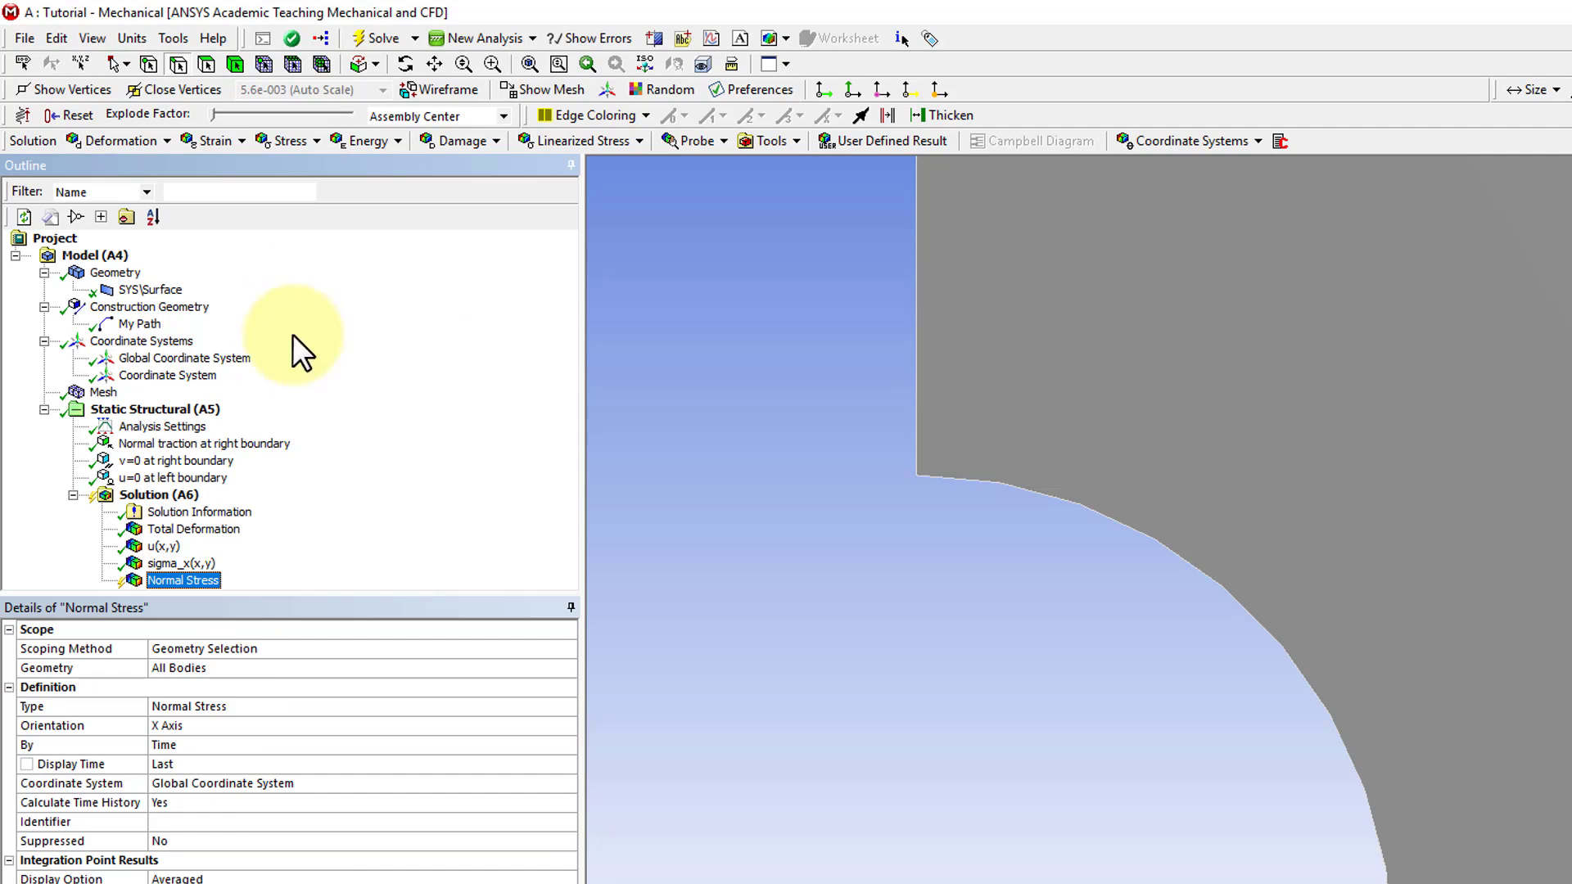
pyautogui.rightClick(195, 583)
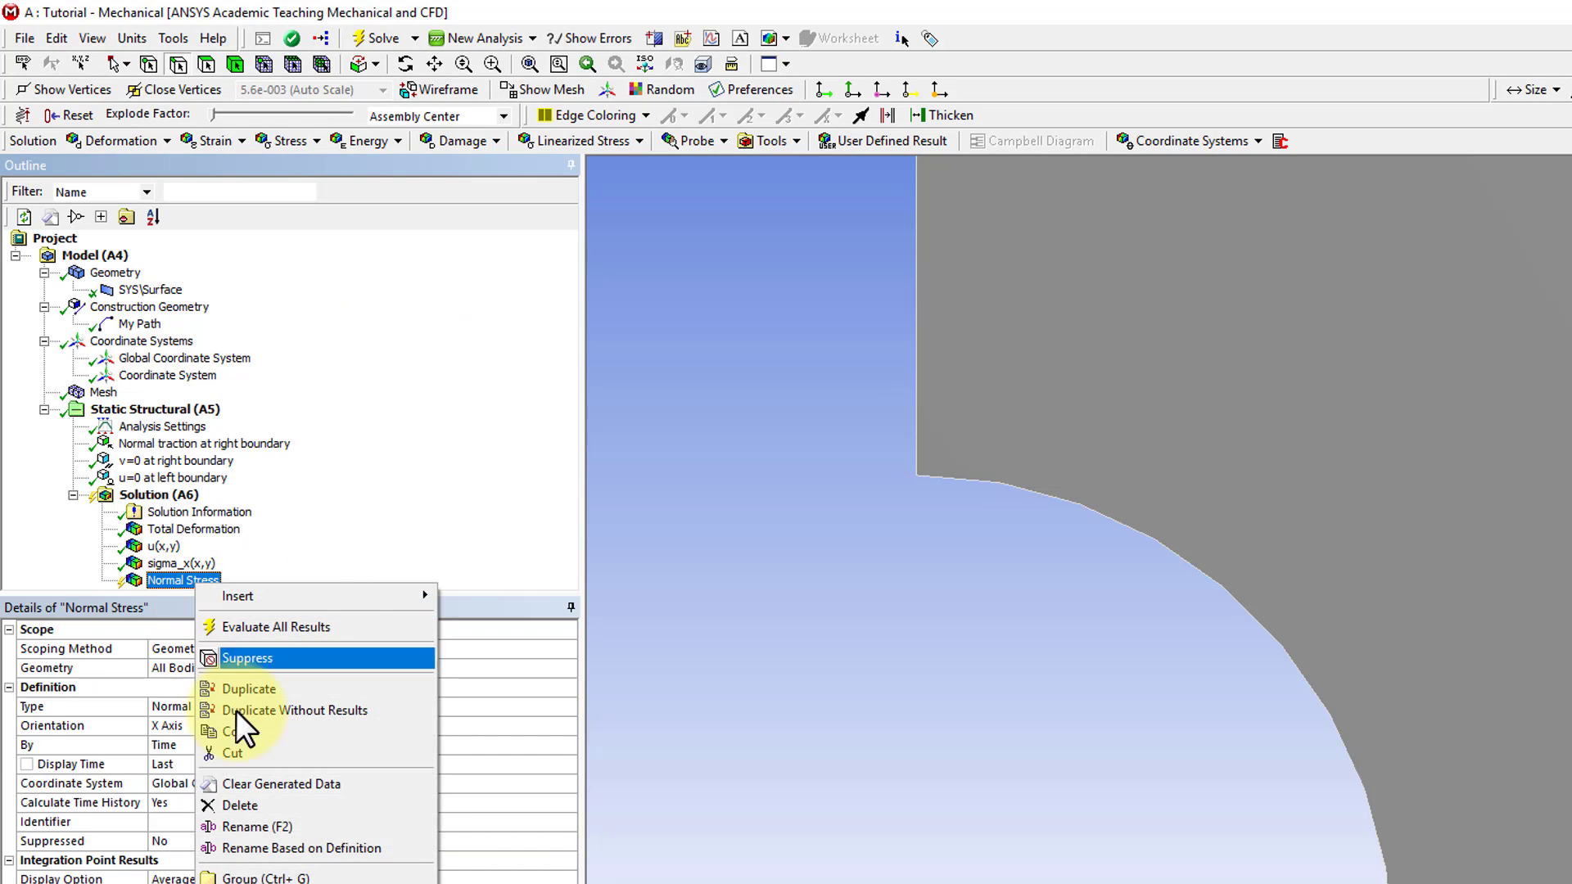
pyautogui.click(261, 825)
pyautogui.write('sig')
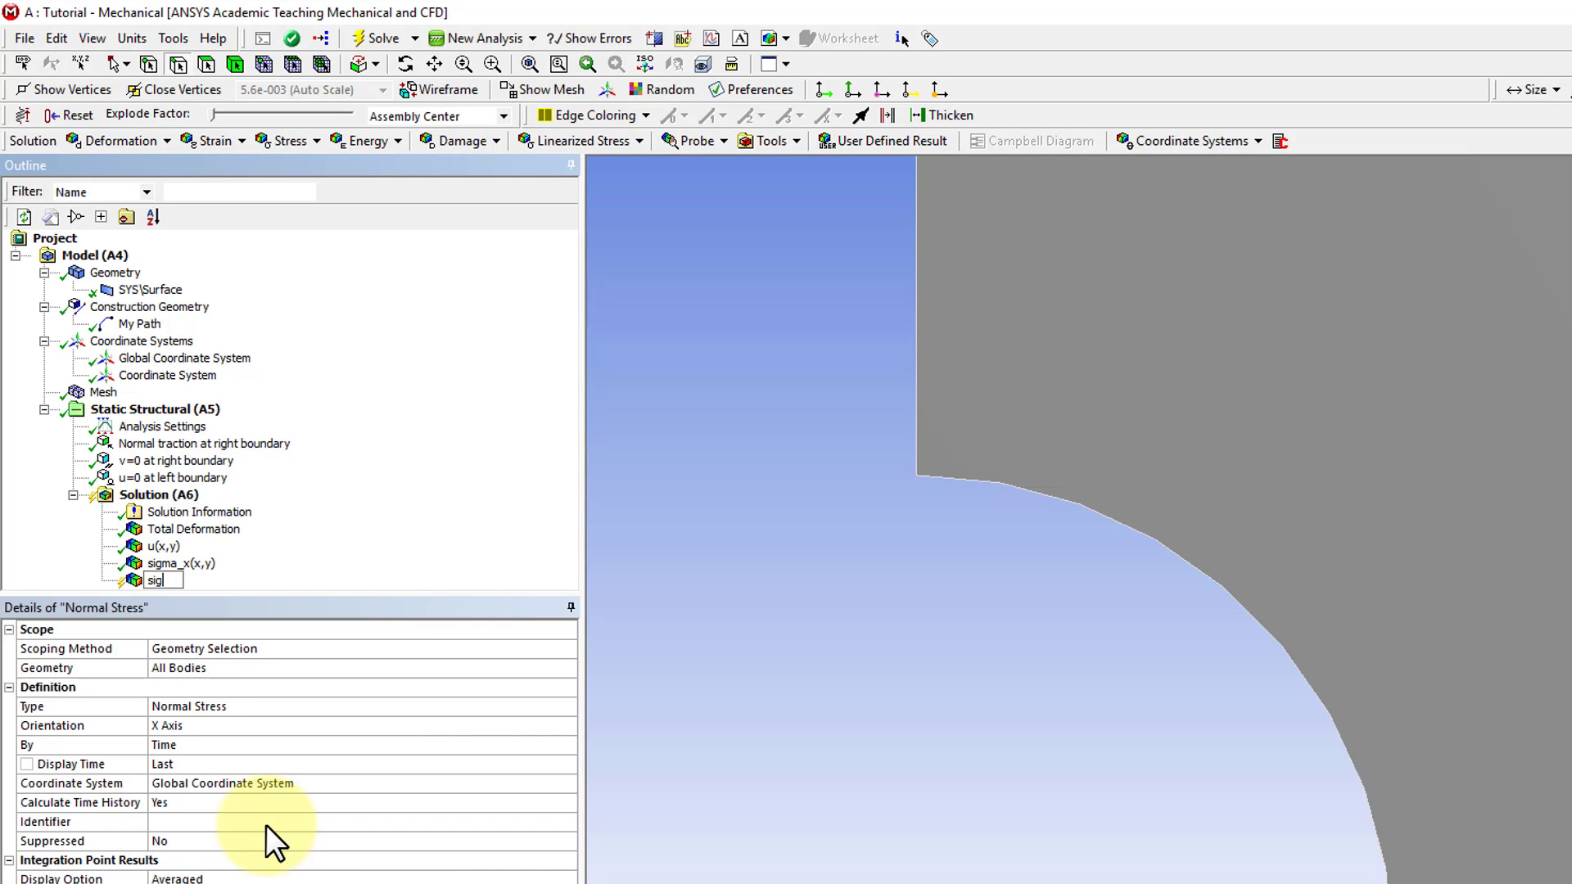
pyautogui.write('ma_theta alonmg')
pyautogui.press('BackSpace')
pyautogui.press('BackSpace')
pyautogui.press('BackSpace')
pyautogui.write('g hole')
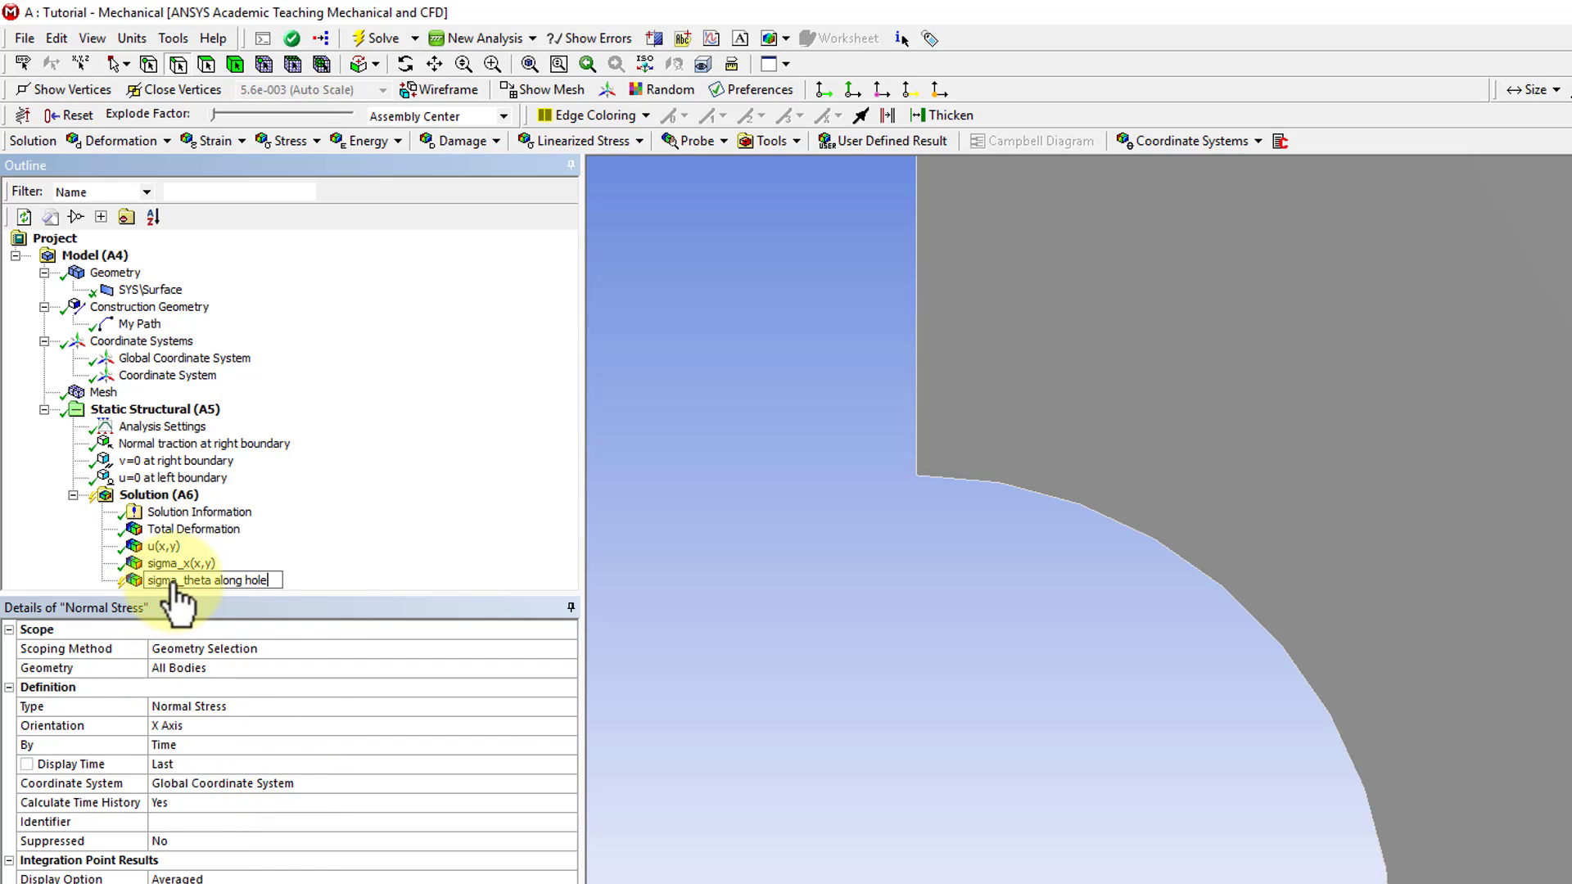
# - Scope the sigma_theta along hole result to Path 'My Path' and use the local Coordinate System
pyautogui.click(320, 652)
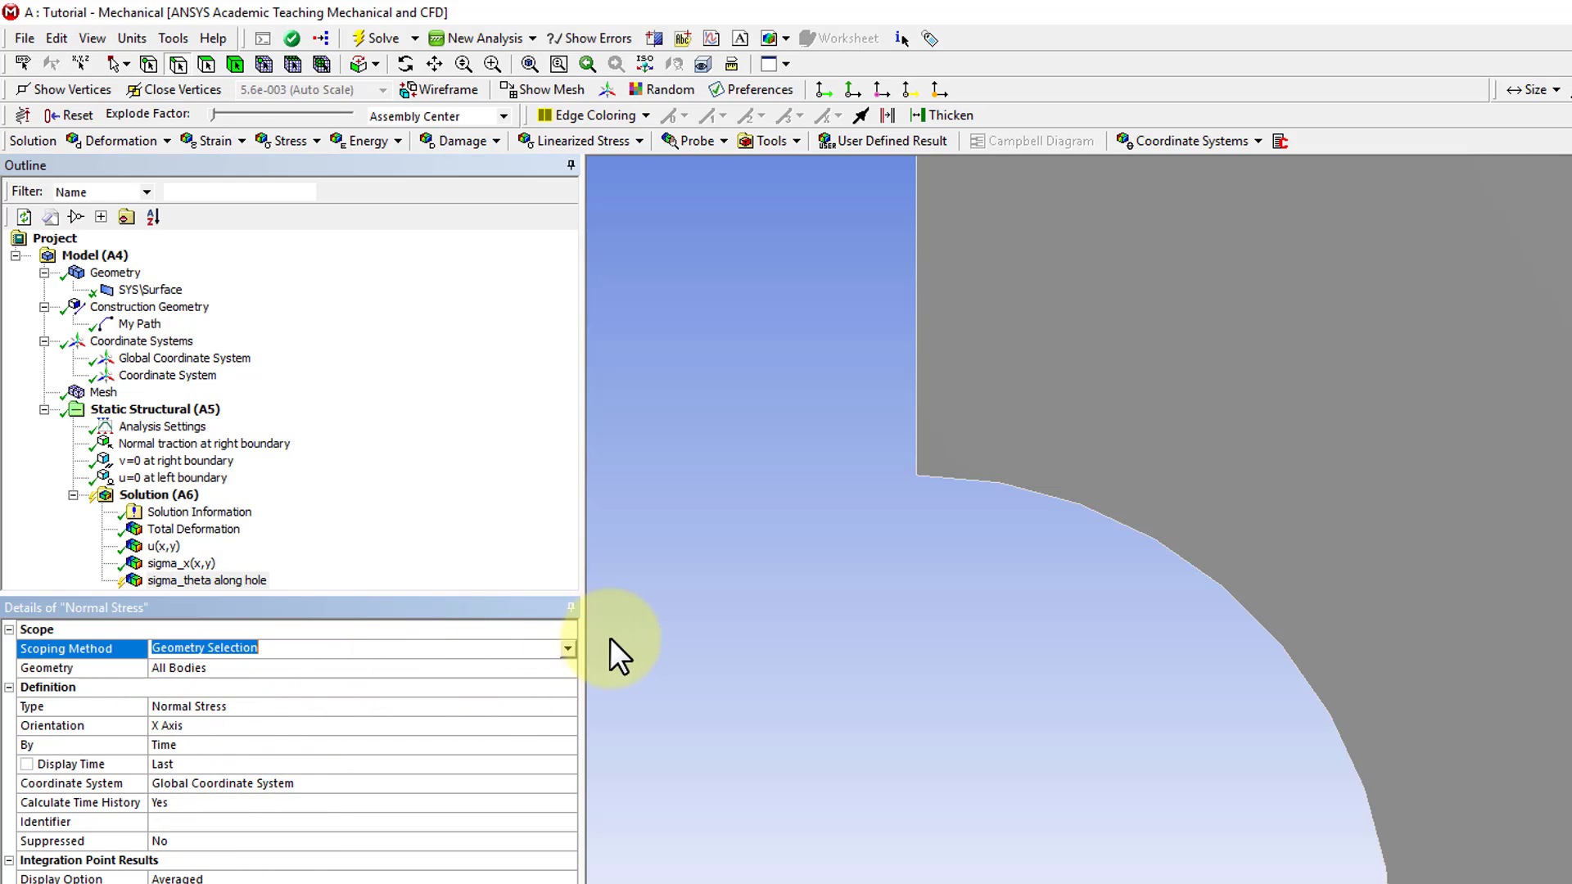
pyautogui.click(564, 648)
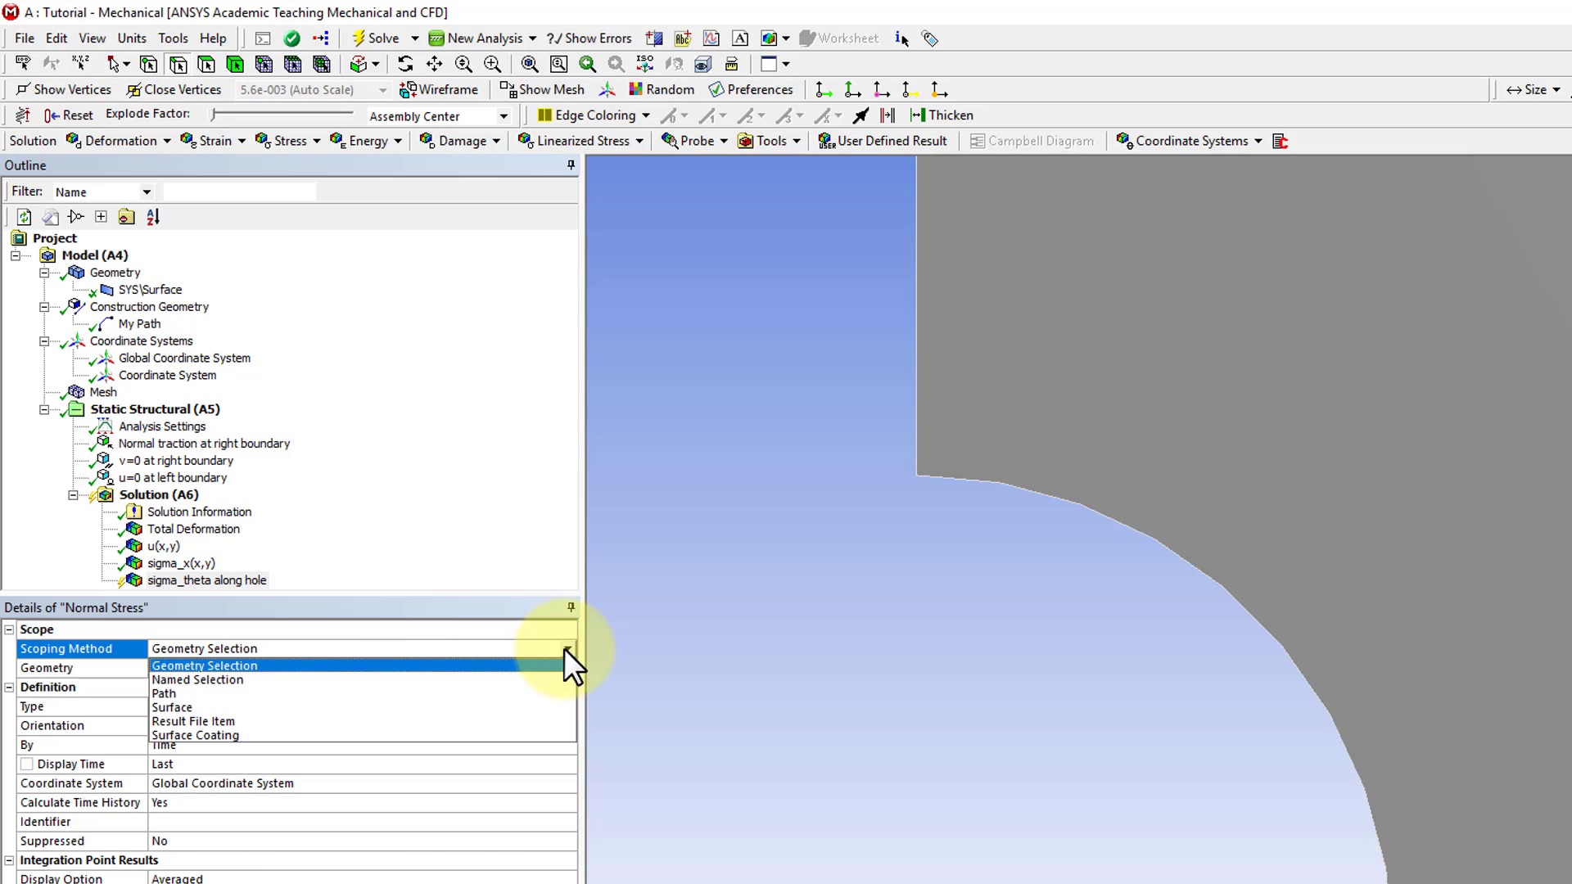
pyautogui.click(517, 690)
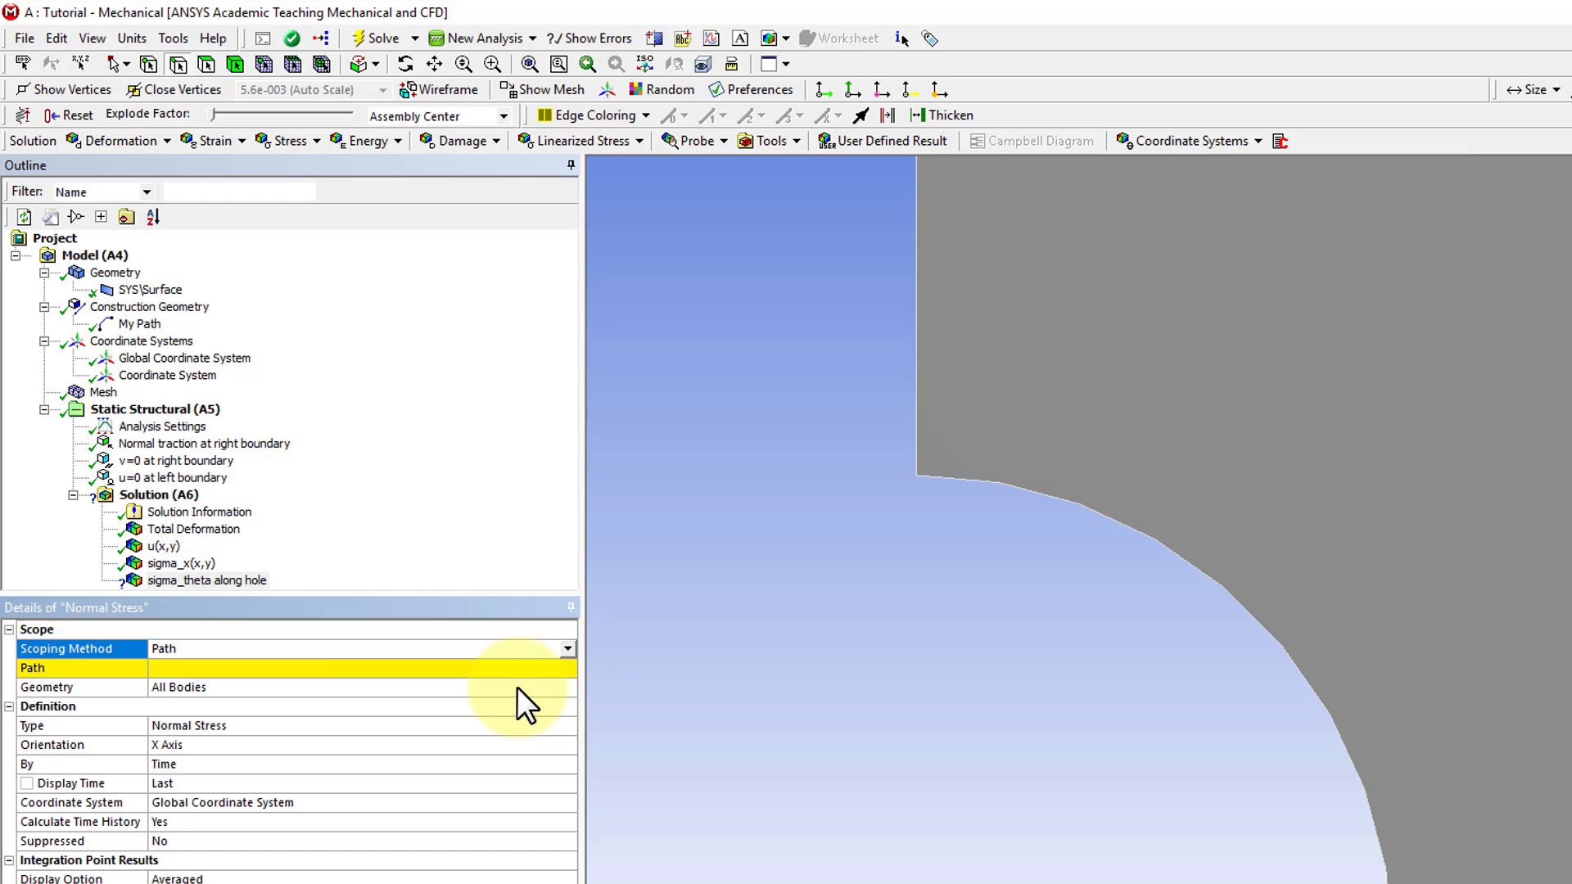
pyautogui.click(243, 671)
pyautogui.click(572, 670)
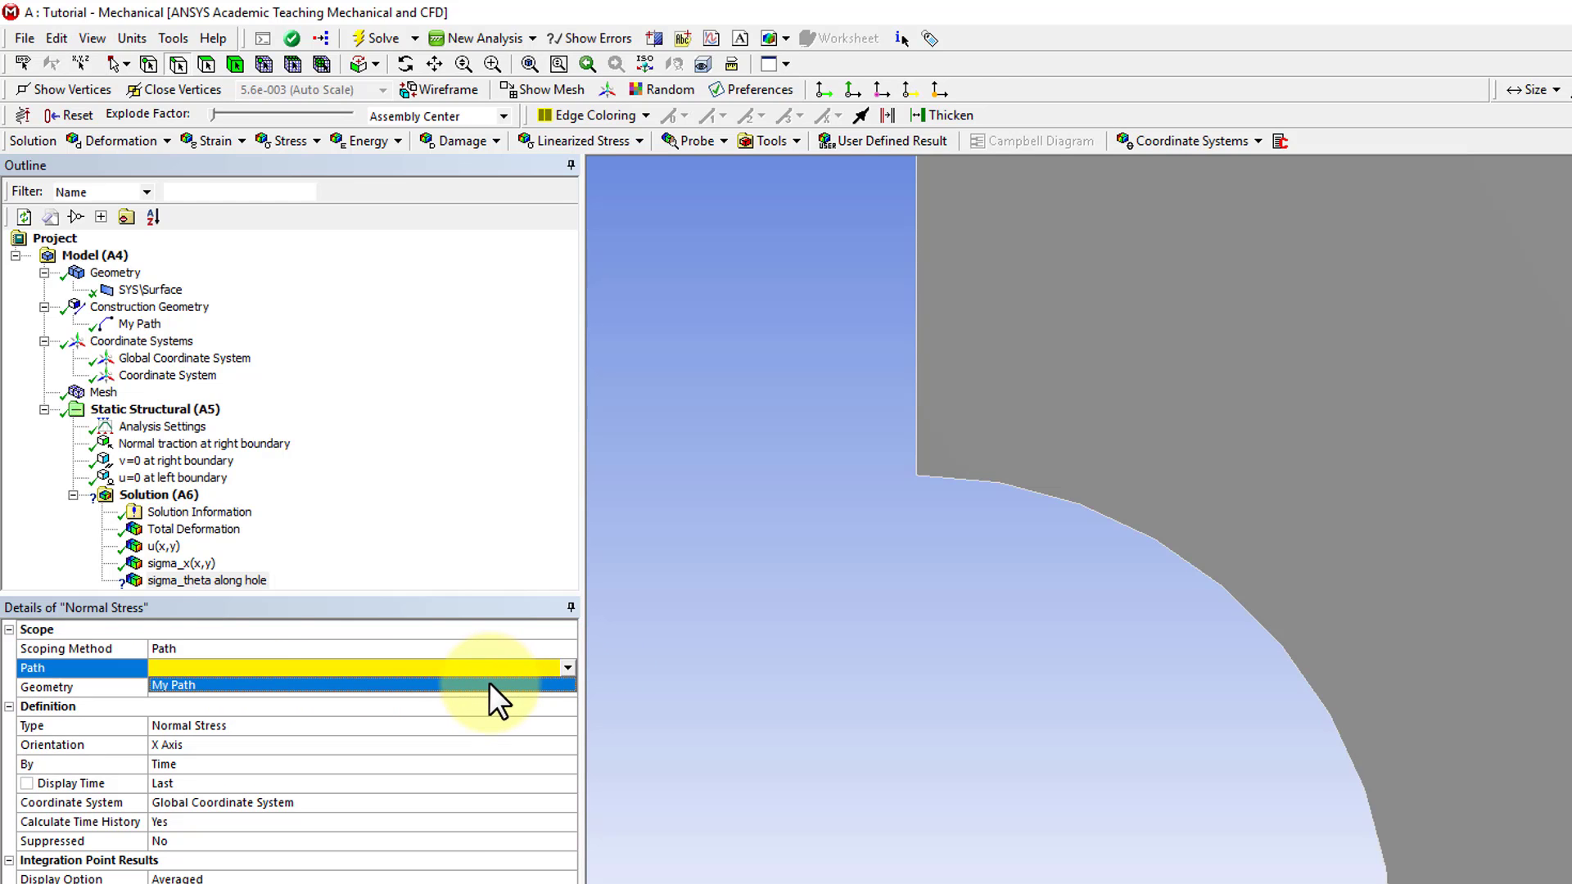
pyautogui.click(489, 681)
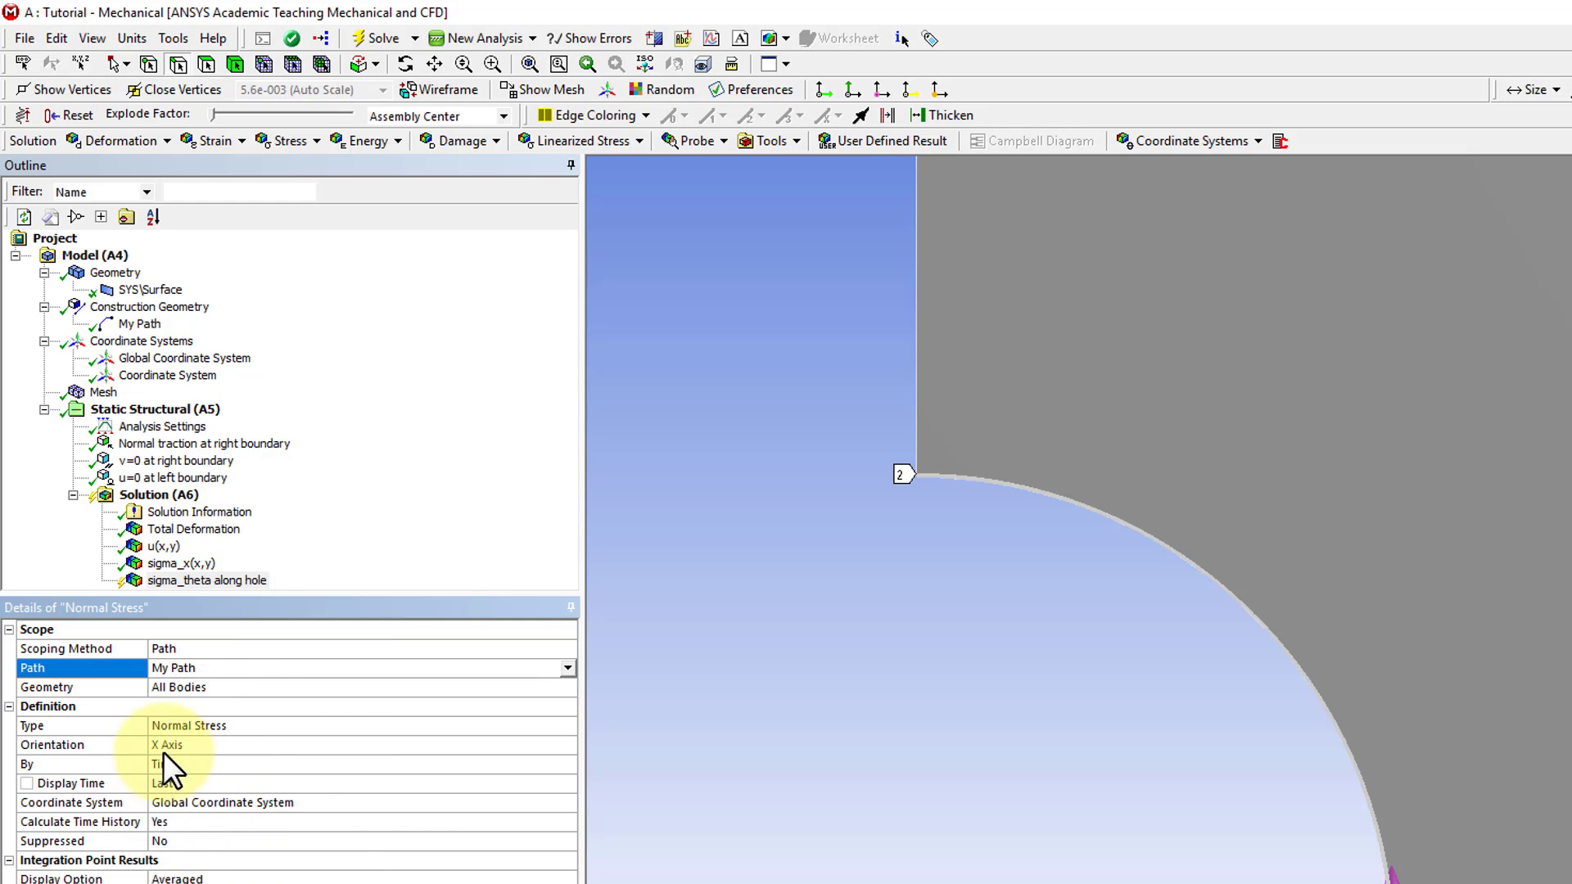
pyautogui.click(311, 804)
pyautogui.click(569, 804)
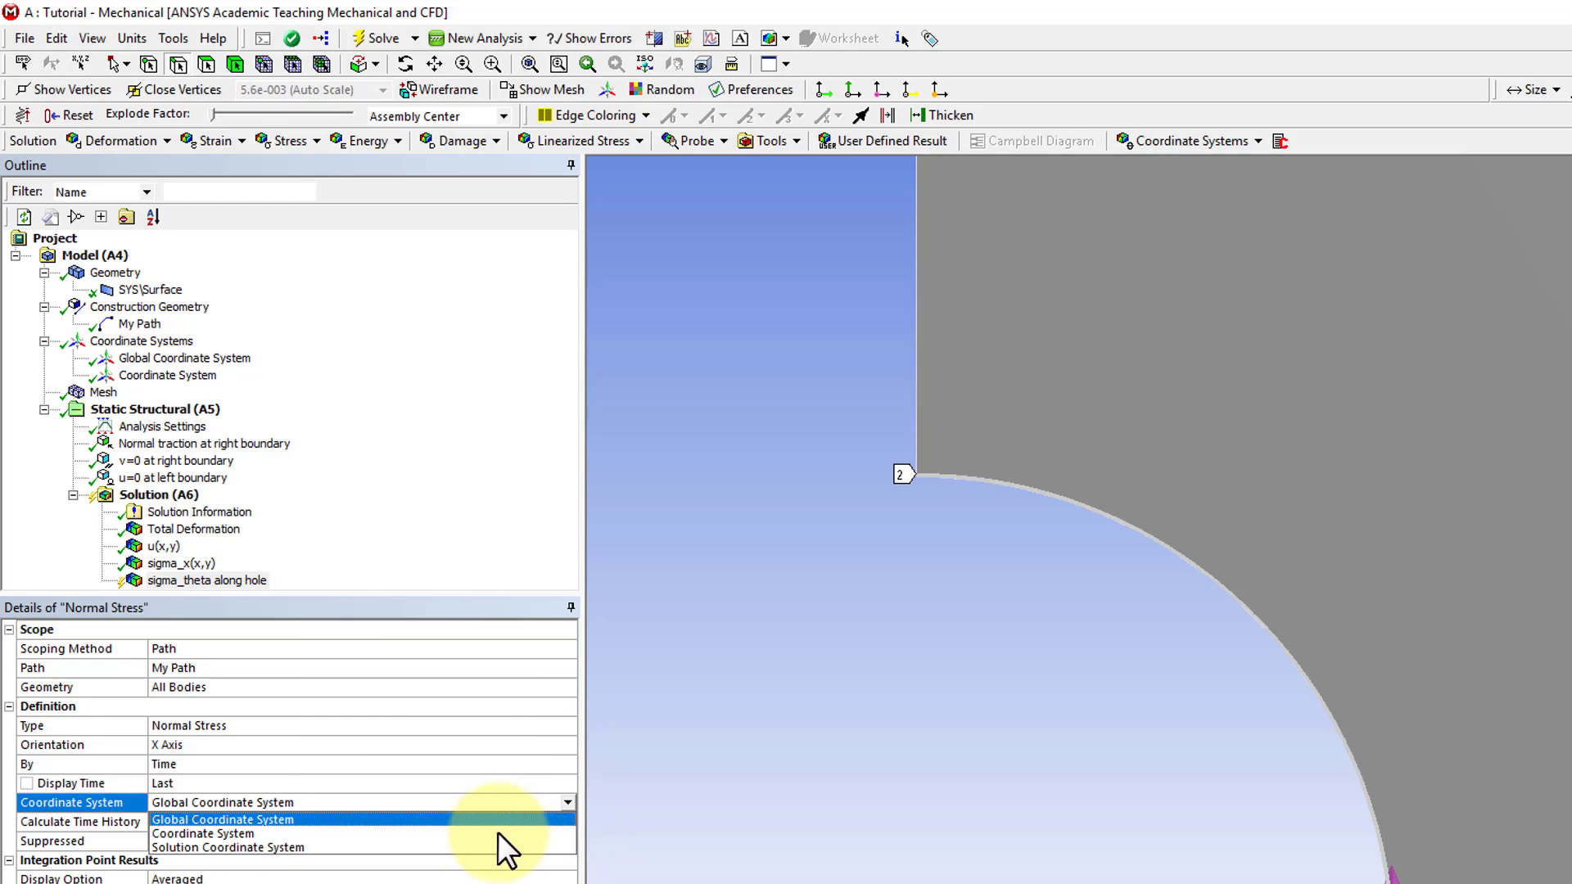
pyautogui.click(485, 835)
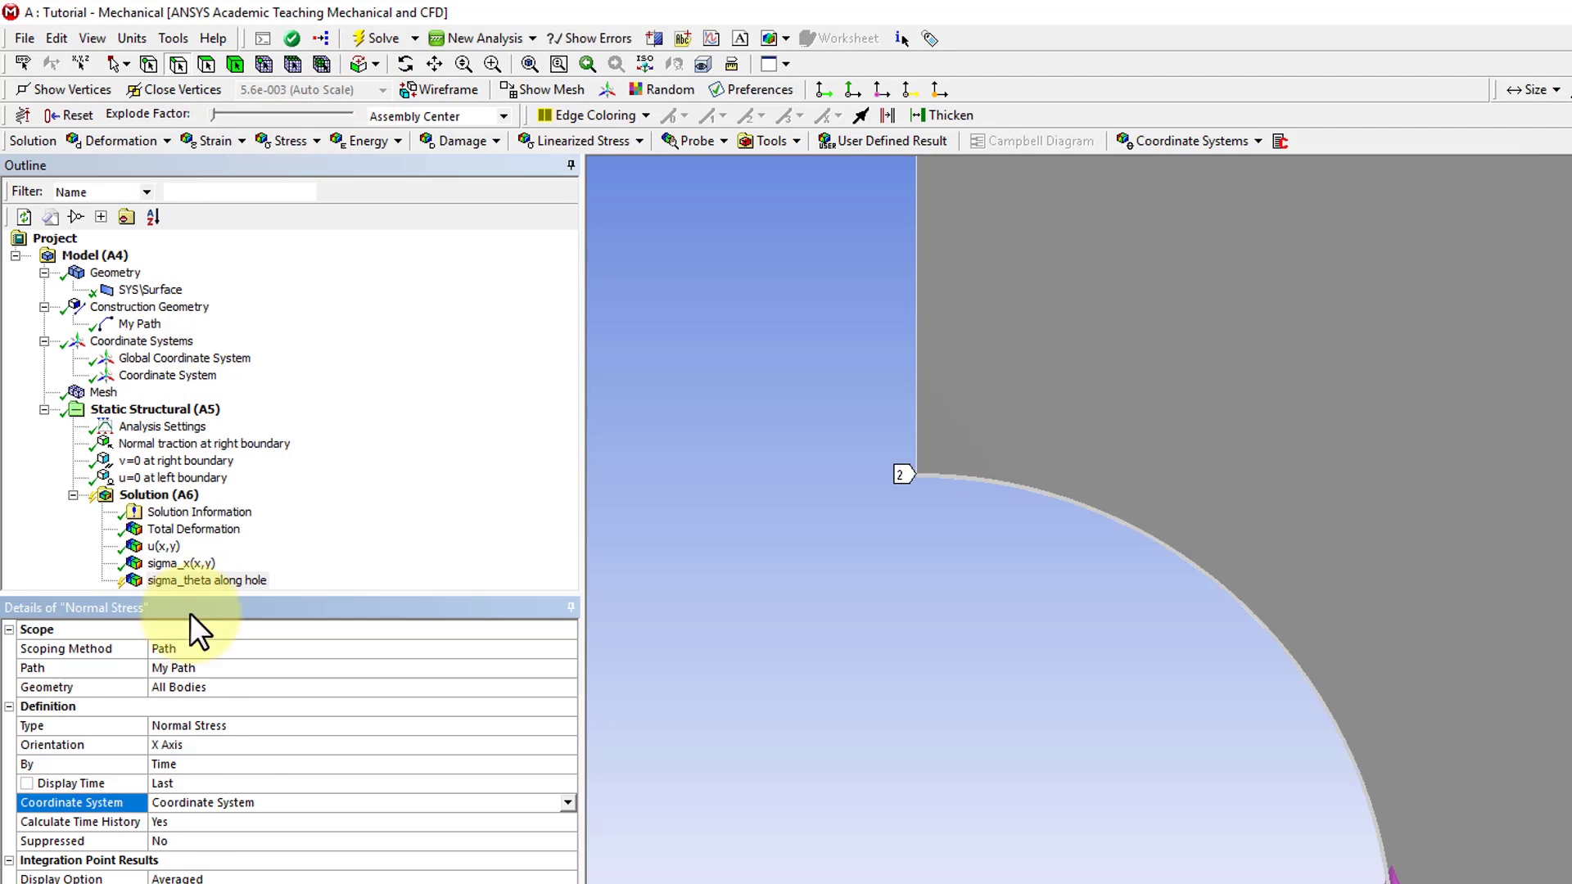
# - Evaluate sigma_theta along hole, giving -27.127 to 44.863 psi on the hole arc
pyautogui.rightClick(186, 583)
pyautogui.click(233, 622)
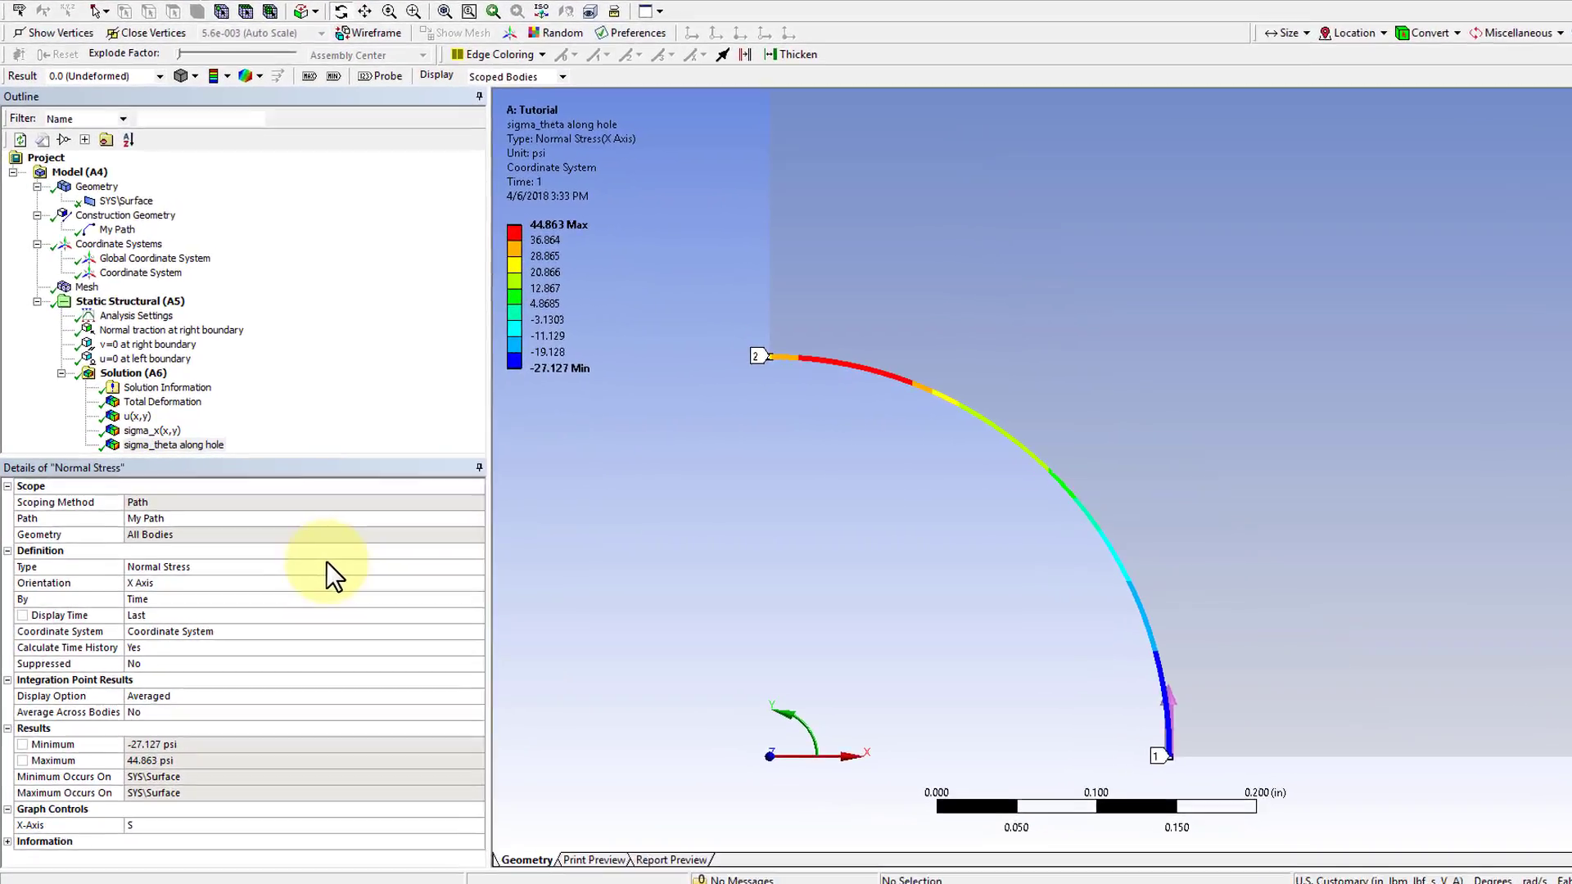
# - Set orientation to Y Axis and re-evaluate (-20601 to 60699 psi), then show the stress-versus-length graph
pyautogui.click(215, 622)
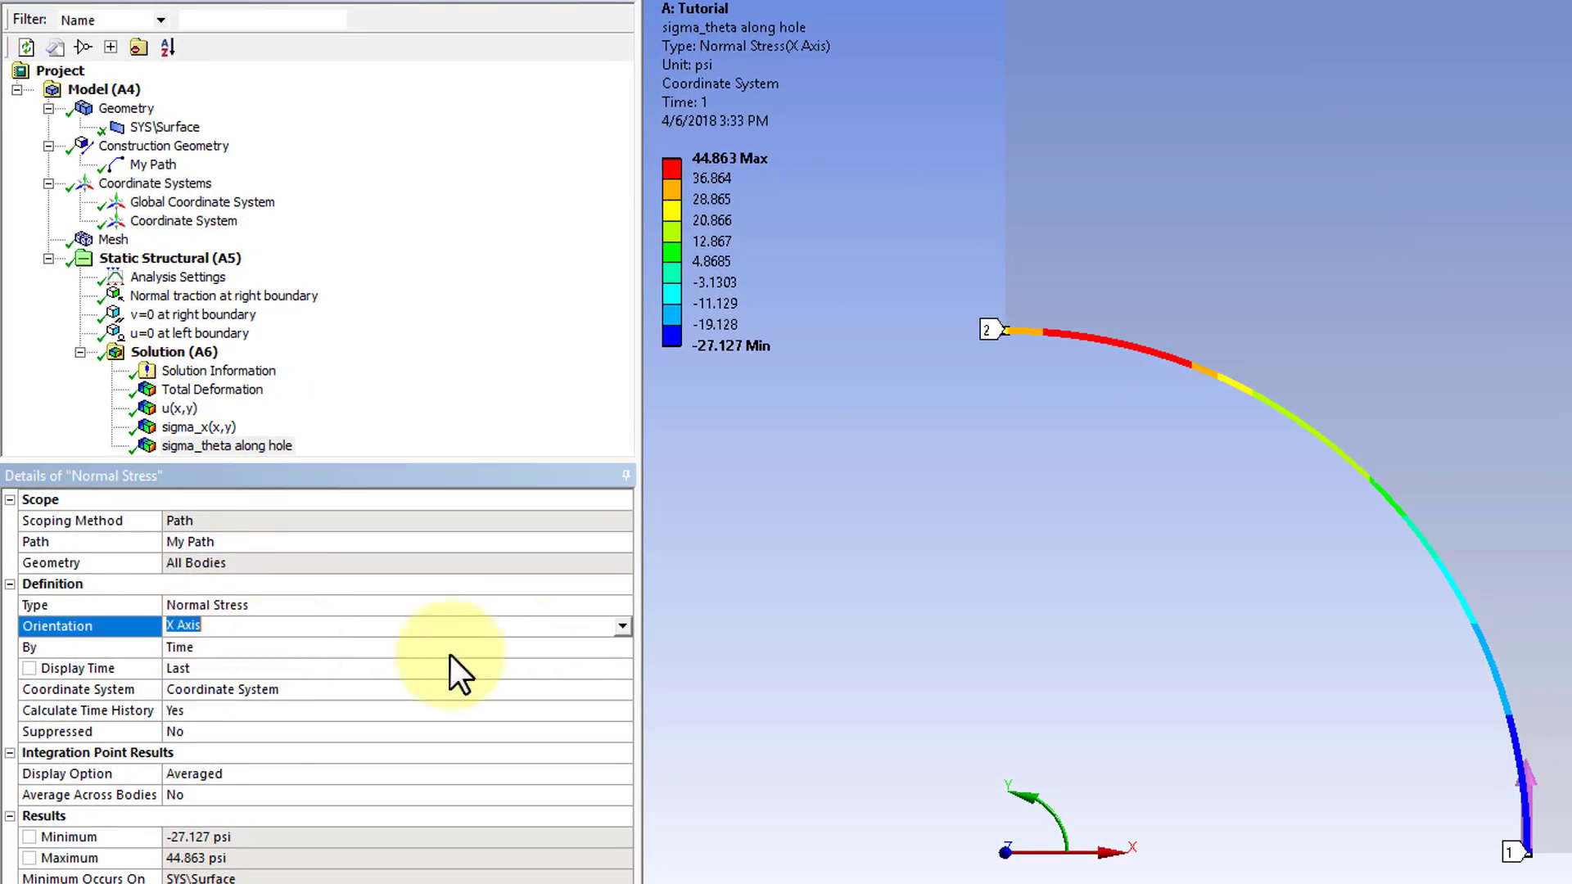
pyautogui.click(622, 627)
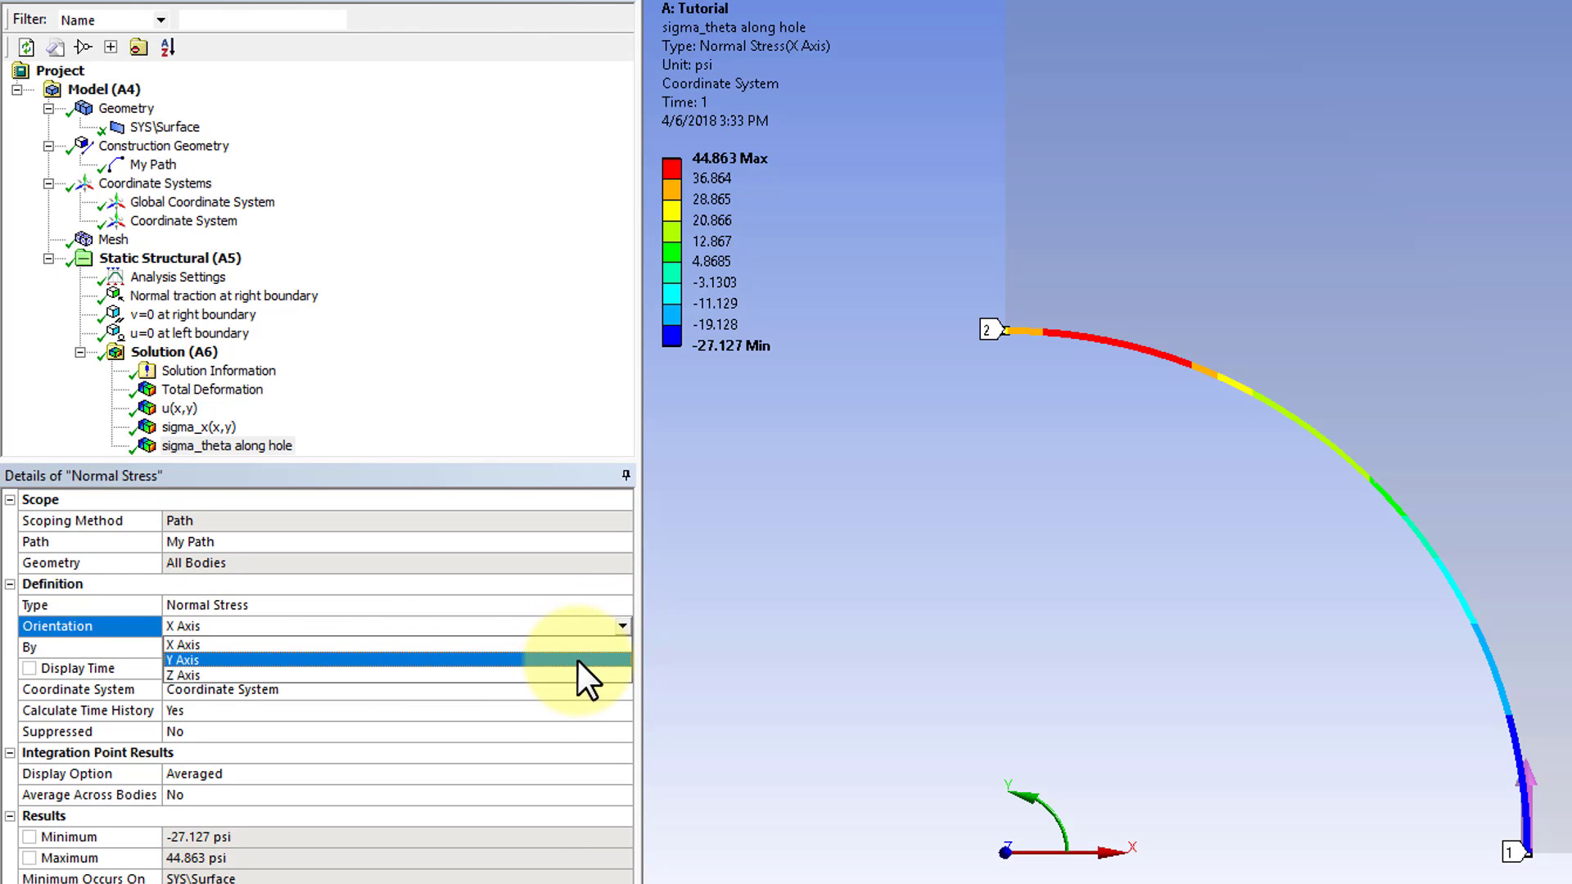
pyautogui.click(577, 660)
pyautogui.rightClick(211, 445)
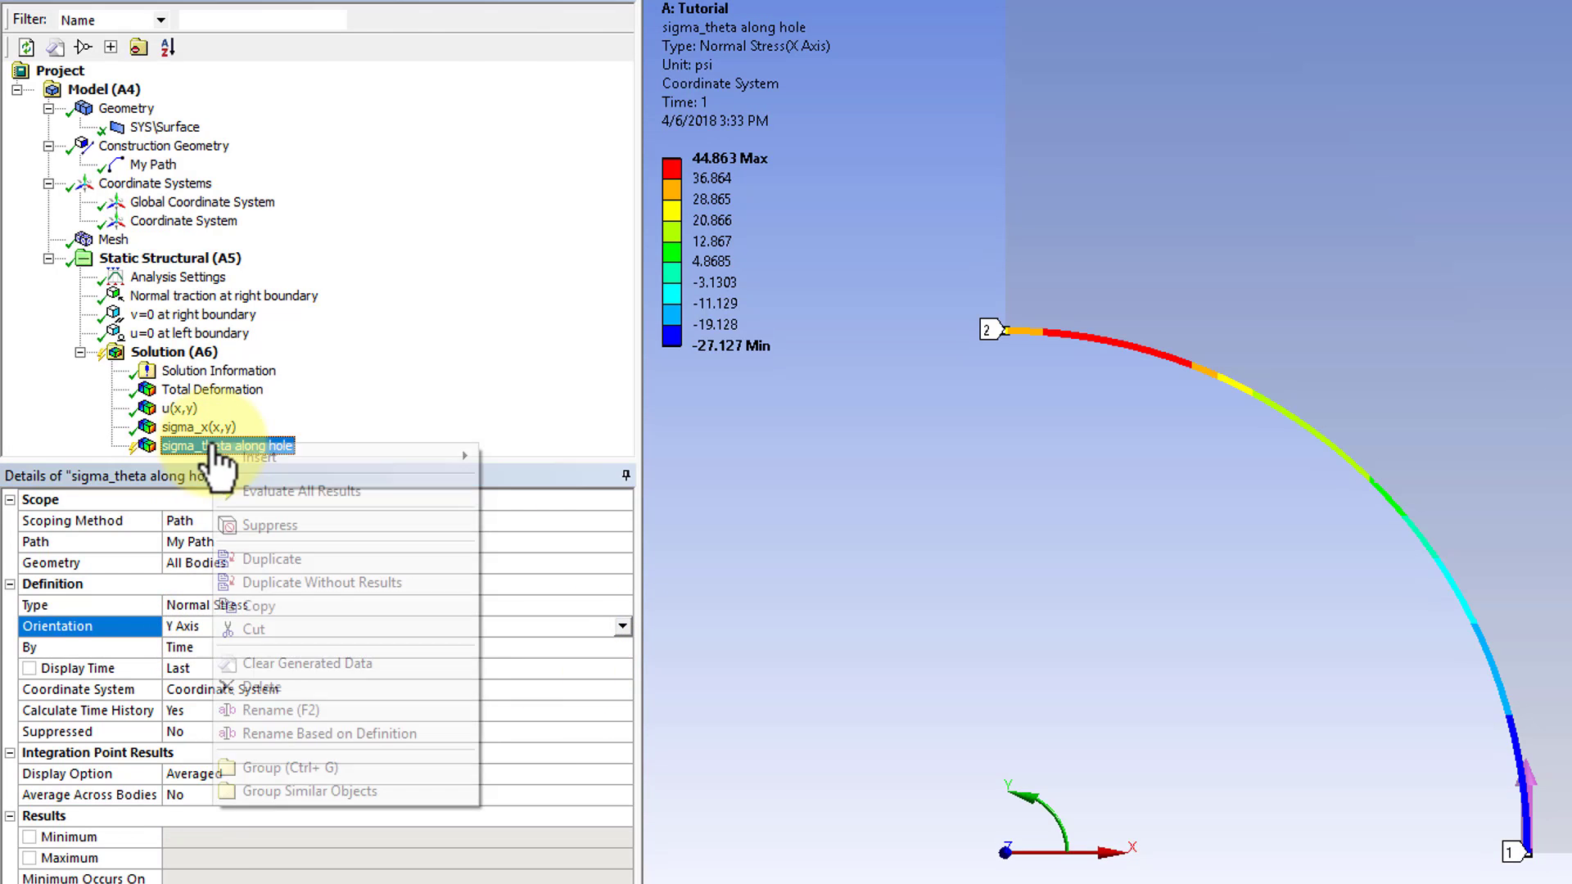
pyautogui.click(270, 488)
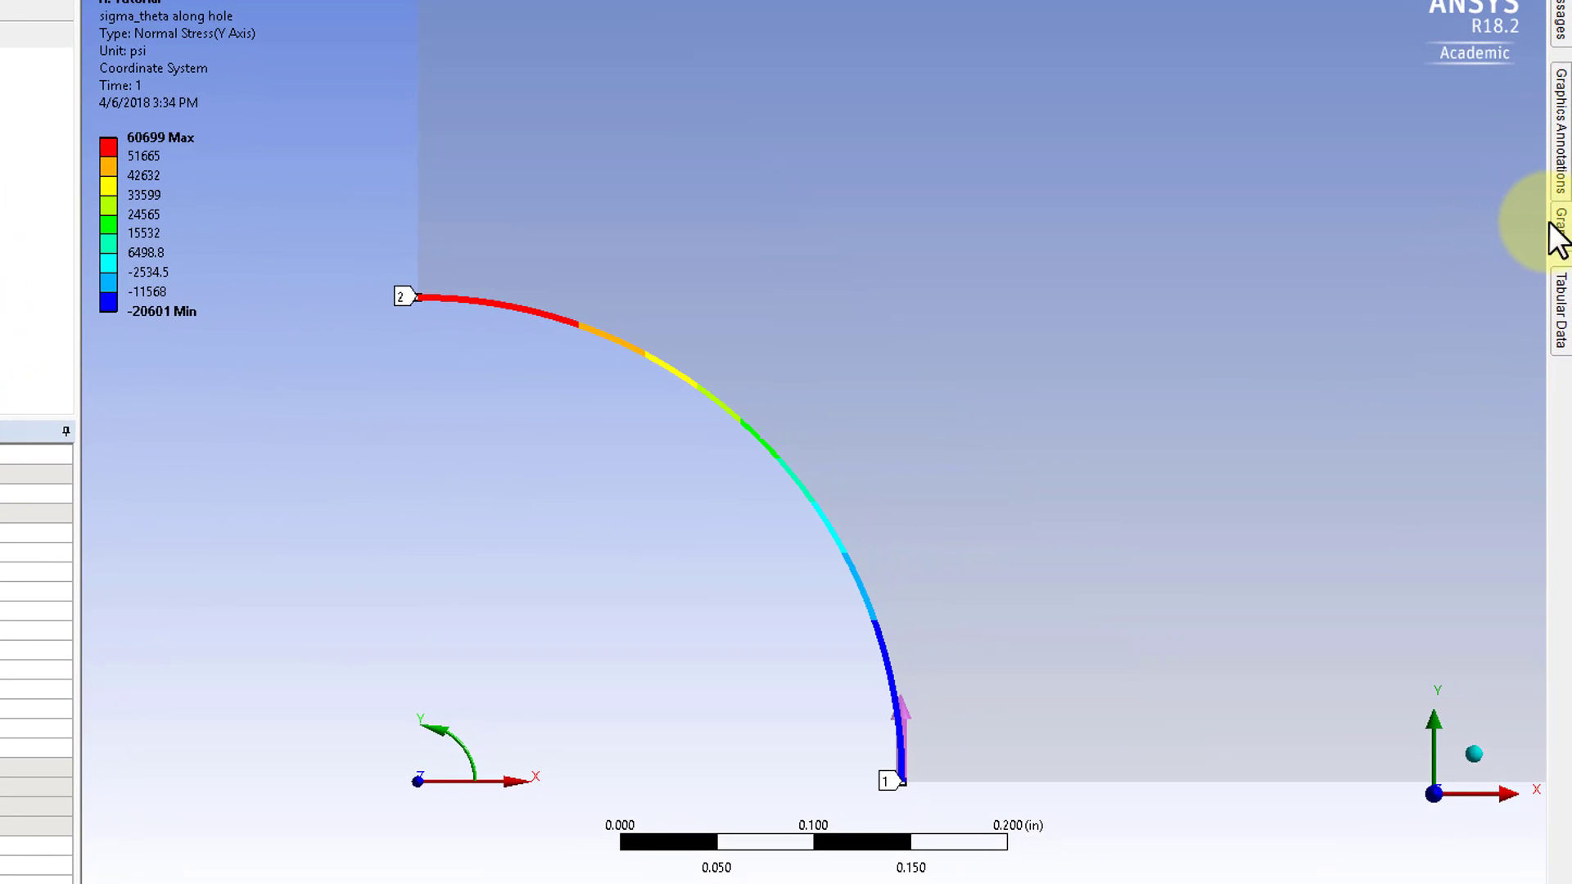
pyautogui.click(1562, 237)
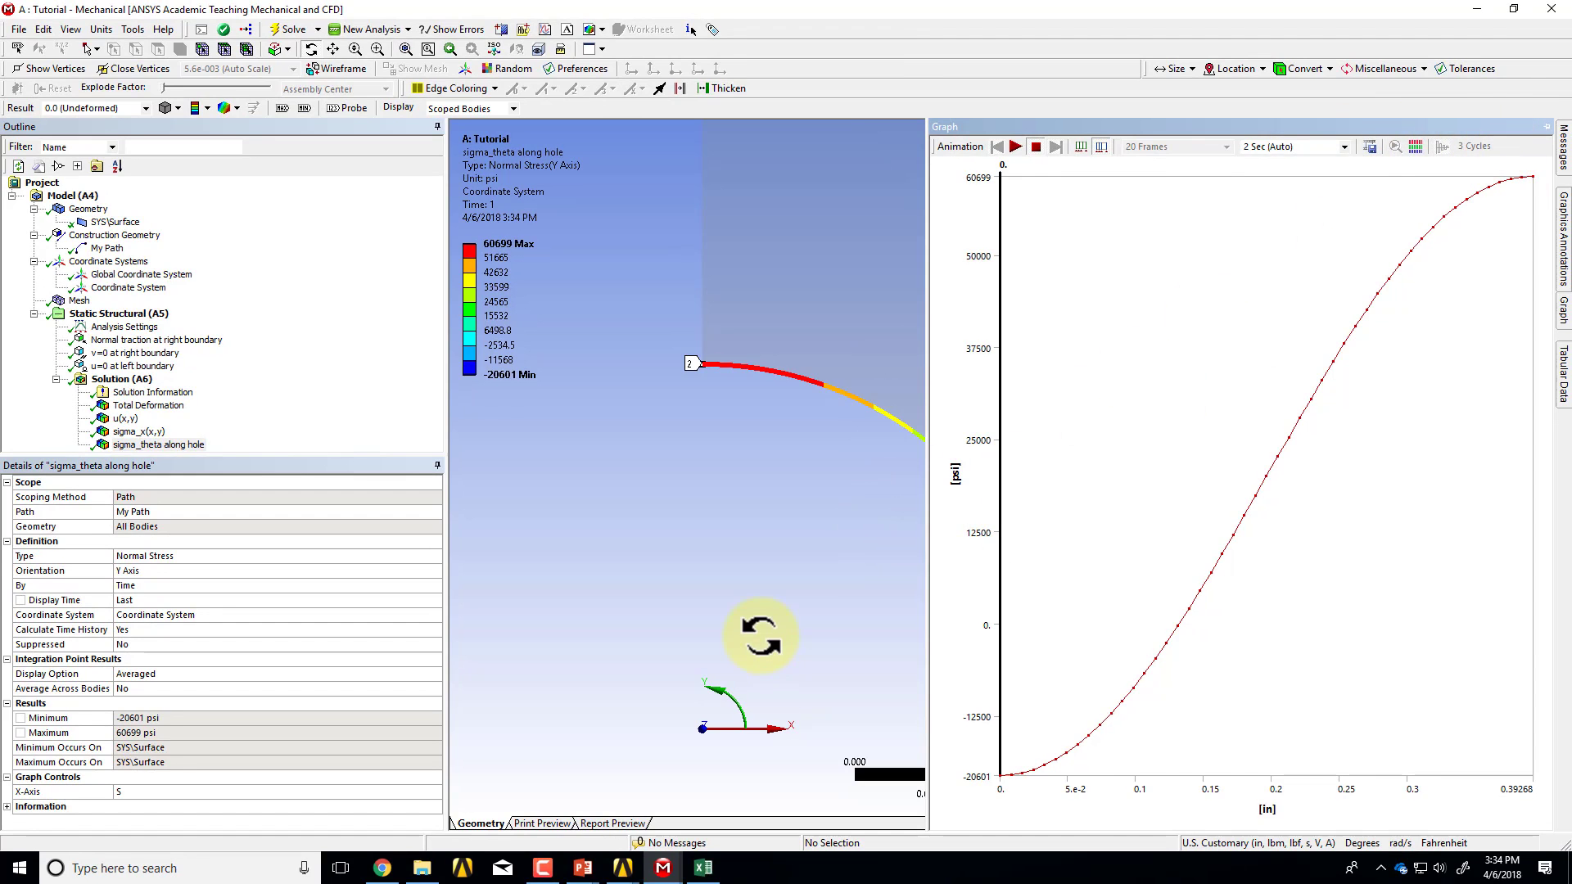
# - Rotate, fit and box-zoom the view so the hole arc path fills the screen
pyautogui.moveTo(761, 637); pyautogui.dragTo(813, 604)
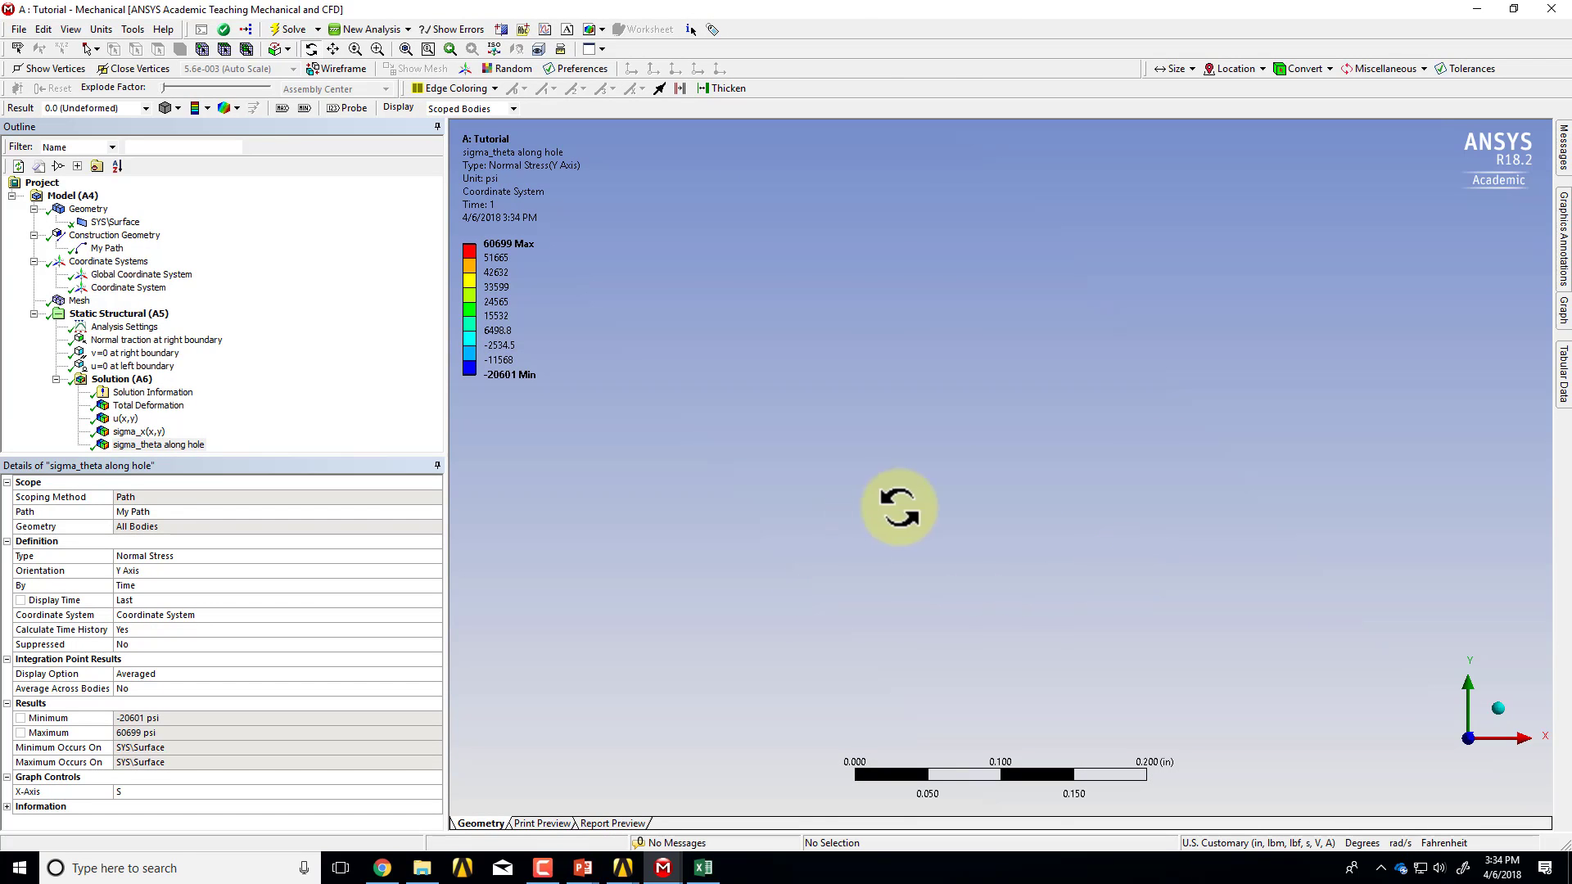
pyautogui.moveTo(899, 507); pyautogui.dragTo(562, 446)
pyautogui.click(405, 49)
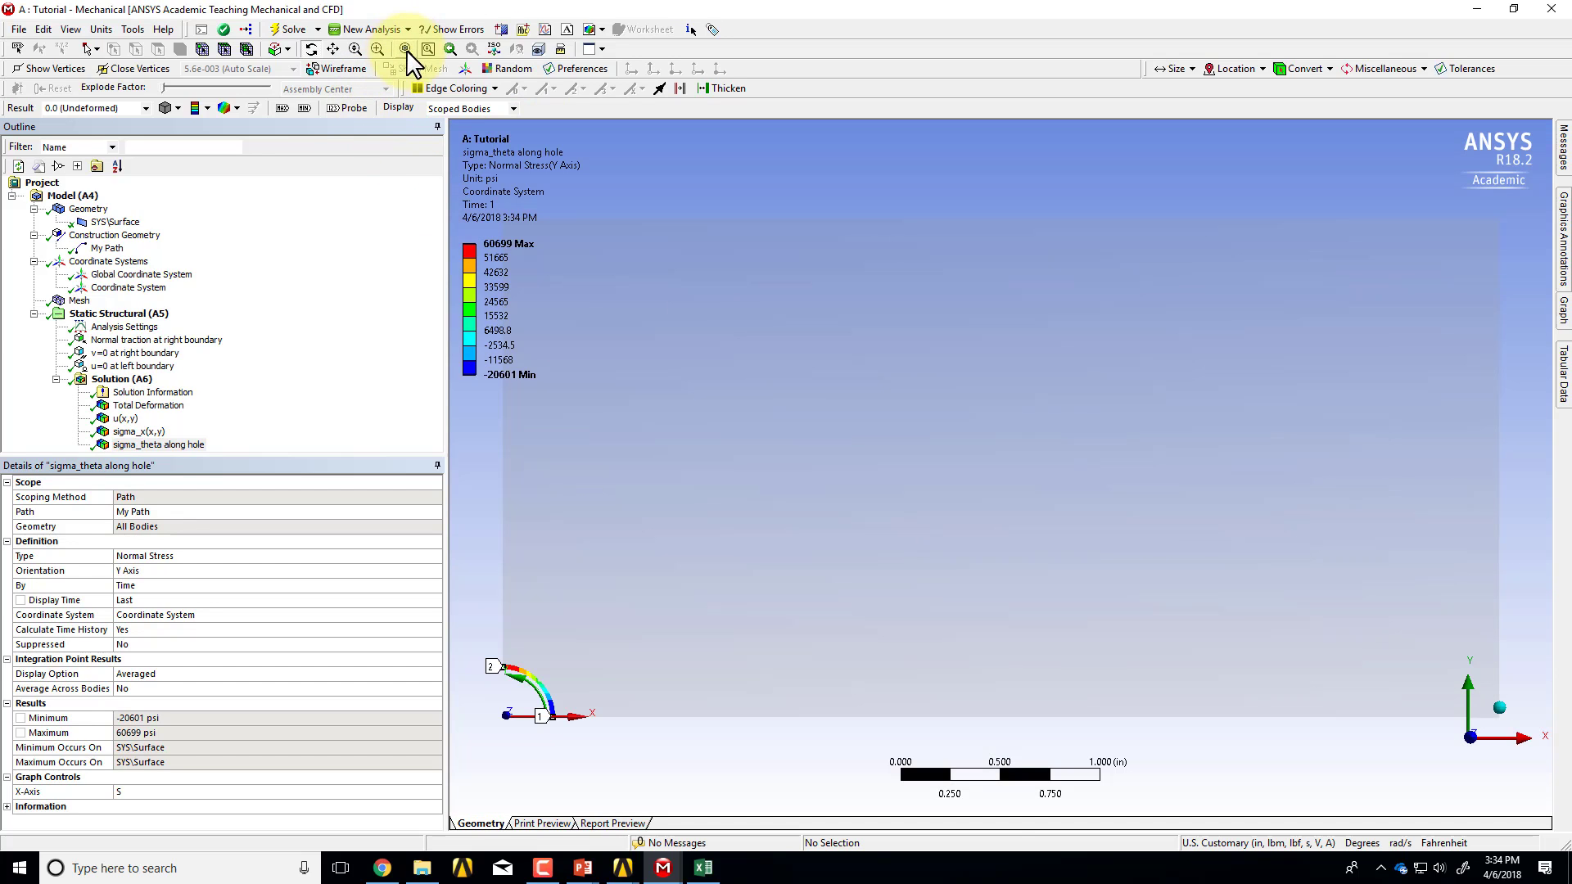
pyautogui.moveTo(485, 639); pyautogui.dragTo(604, 765, button='right')
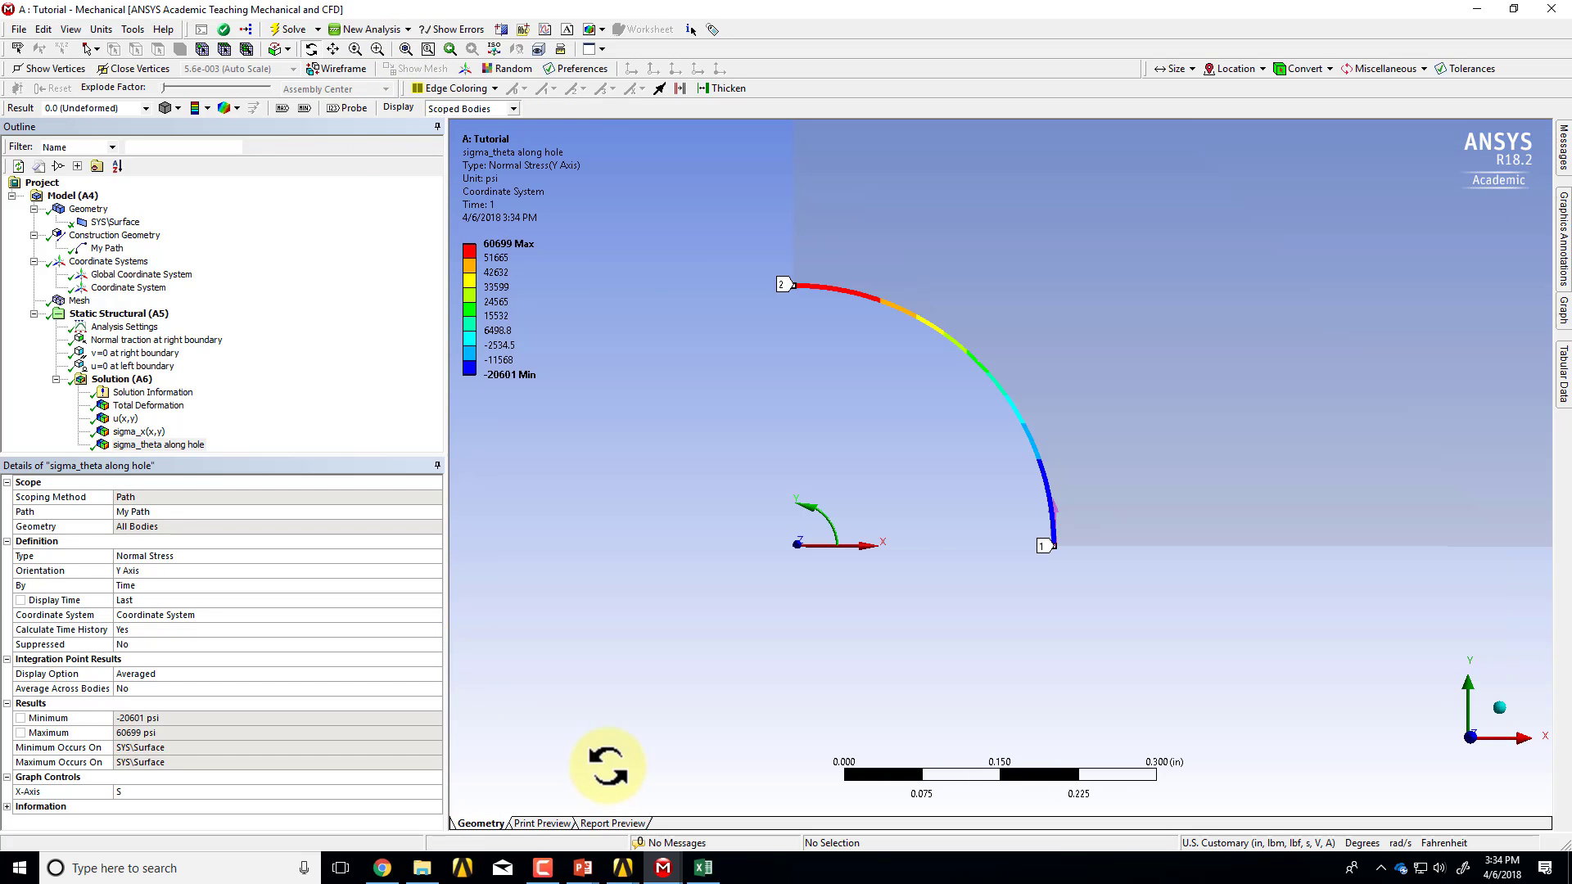
# - List the path's length and sigma_theta values in the Tabular Data panel
pyautogui.click(1564, 316)
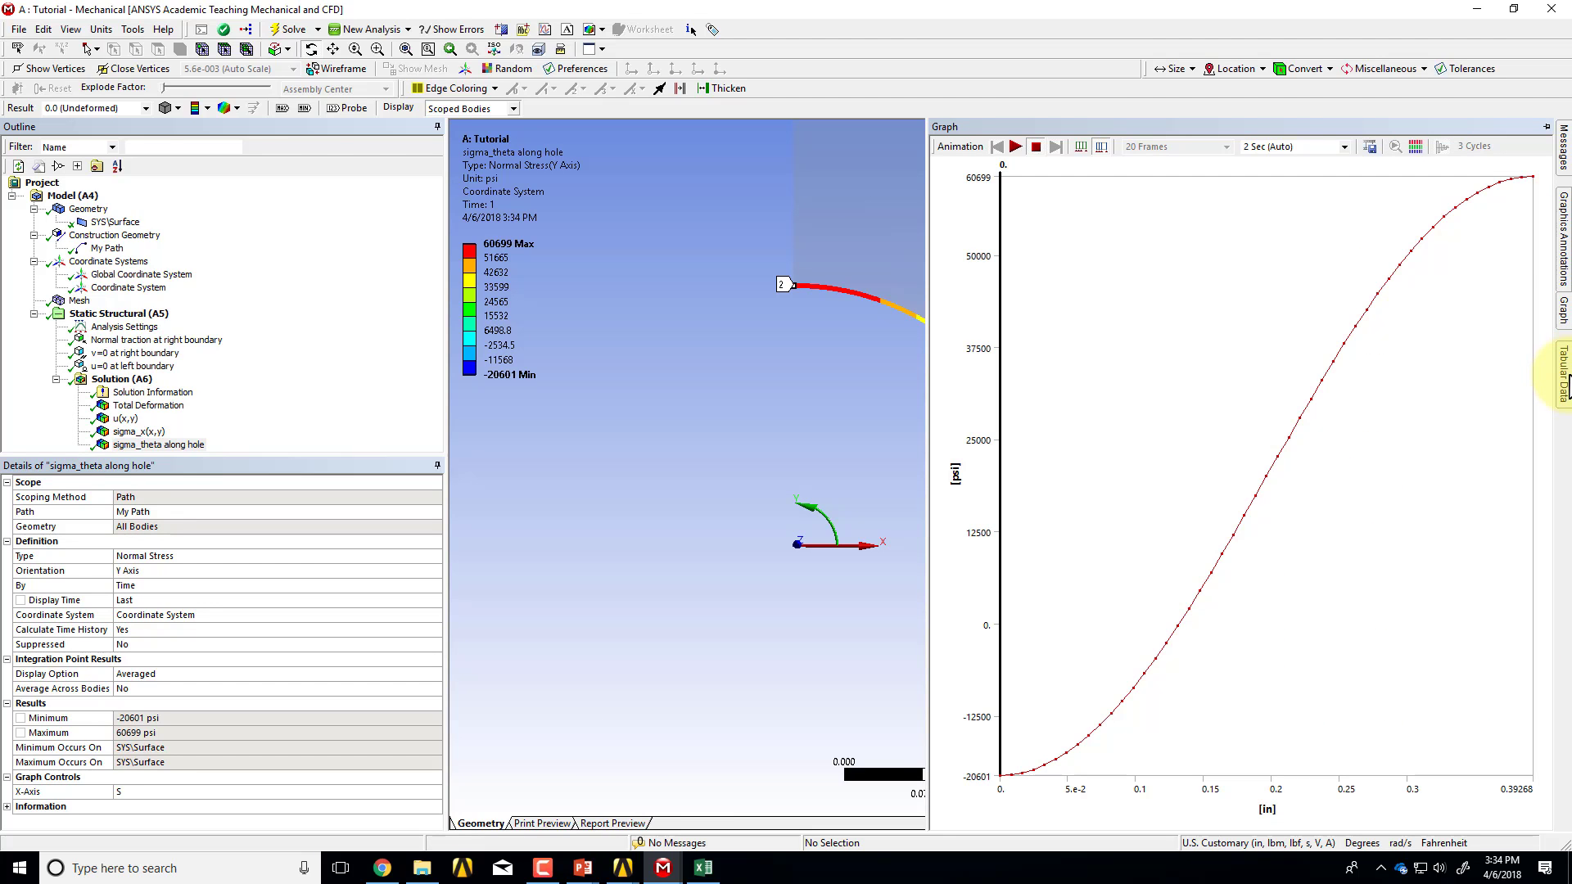
pyautogui.click(1564, 385)
pyautogui.click(1563, 316)
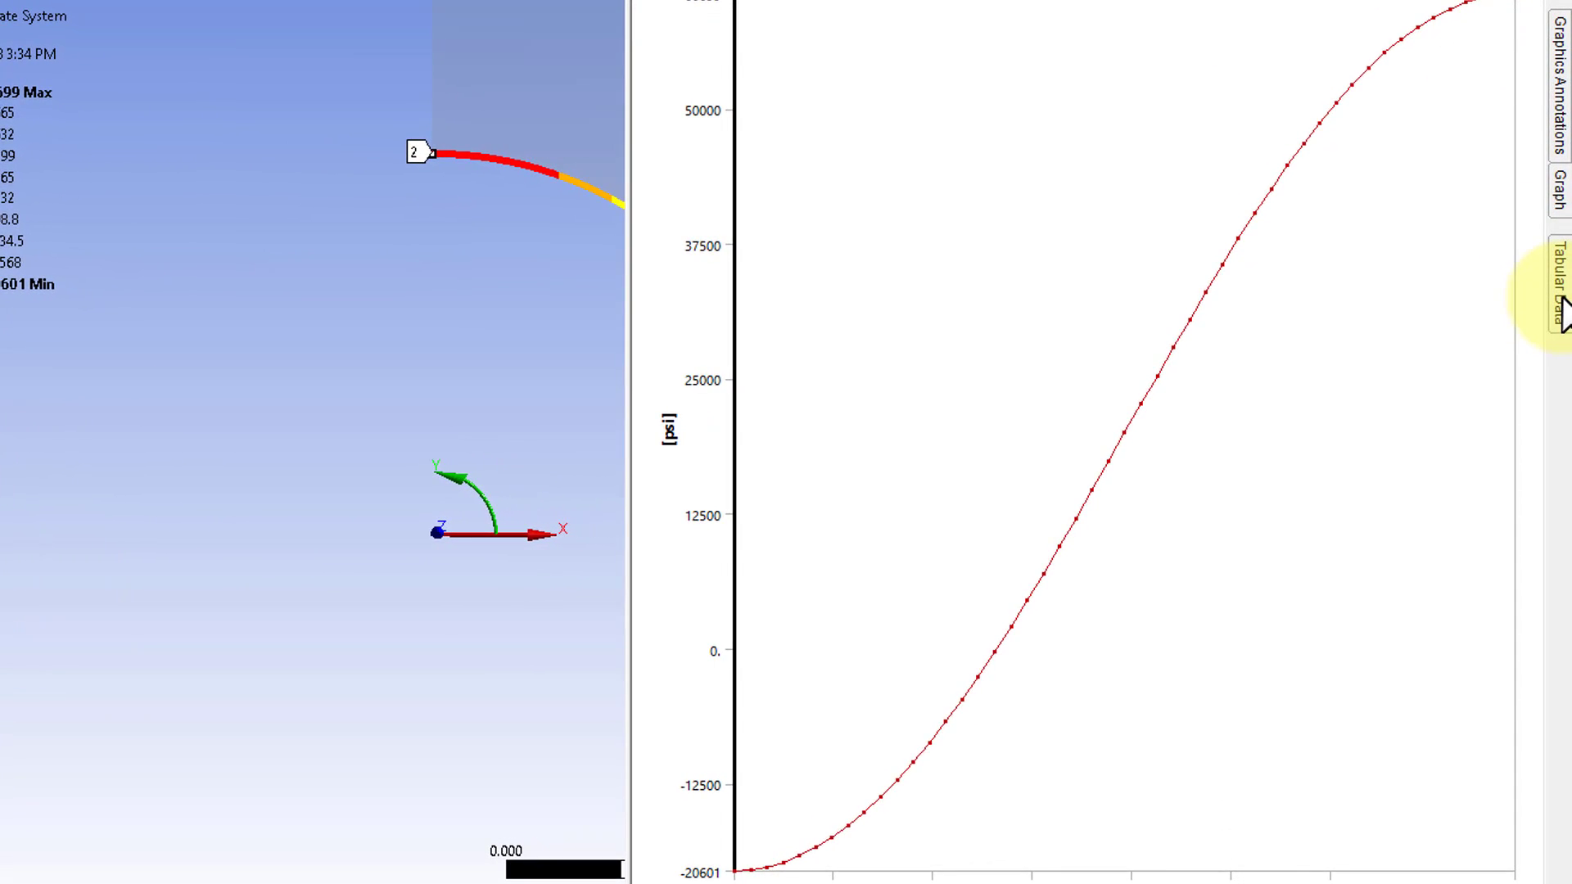
pyautogui.click(1563, 315)
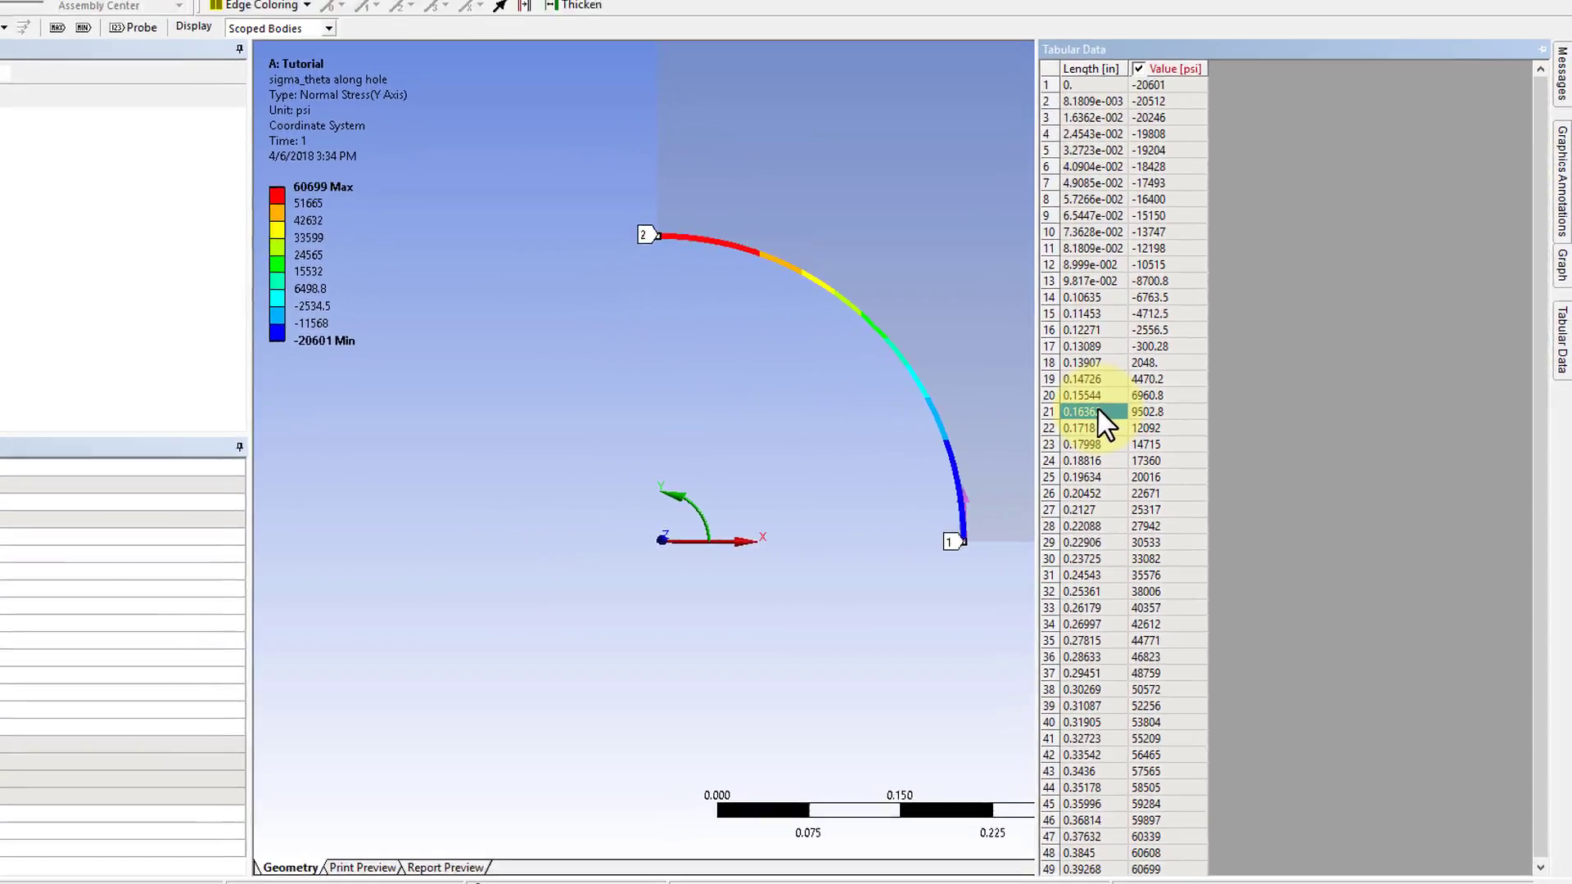
# - Copy all tabular stress values and switch to the blank Excel workbook Book1
pyautogui.hotkey('ctrl', 'a')
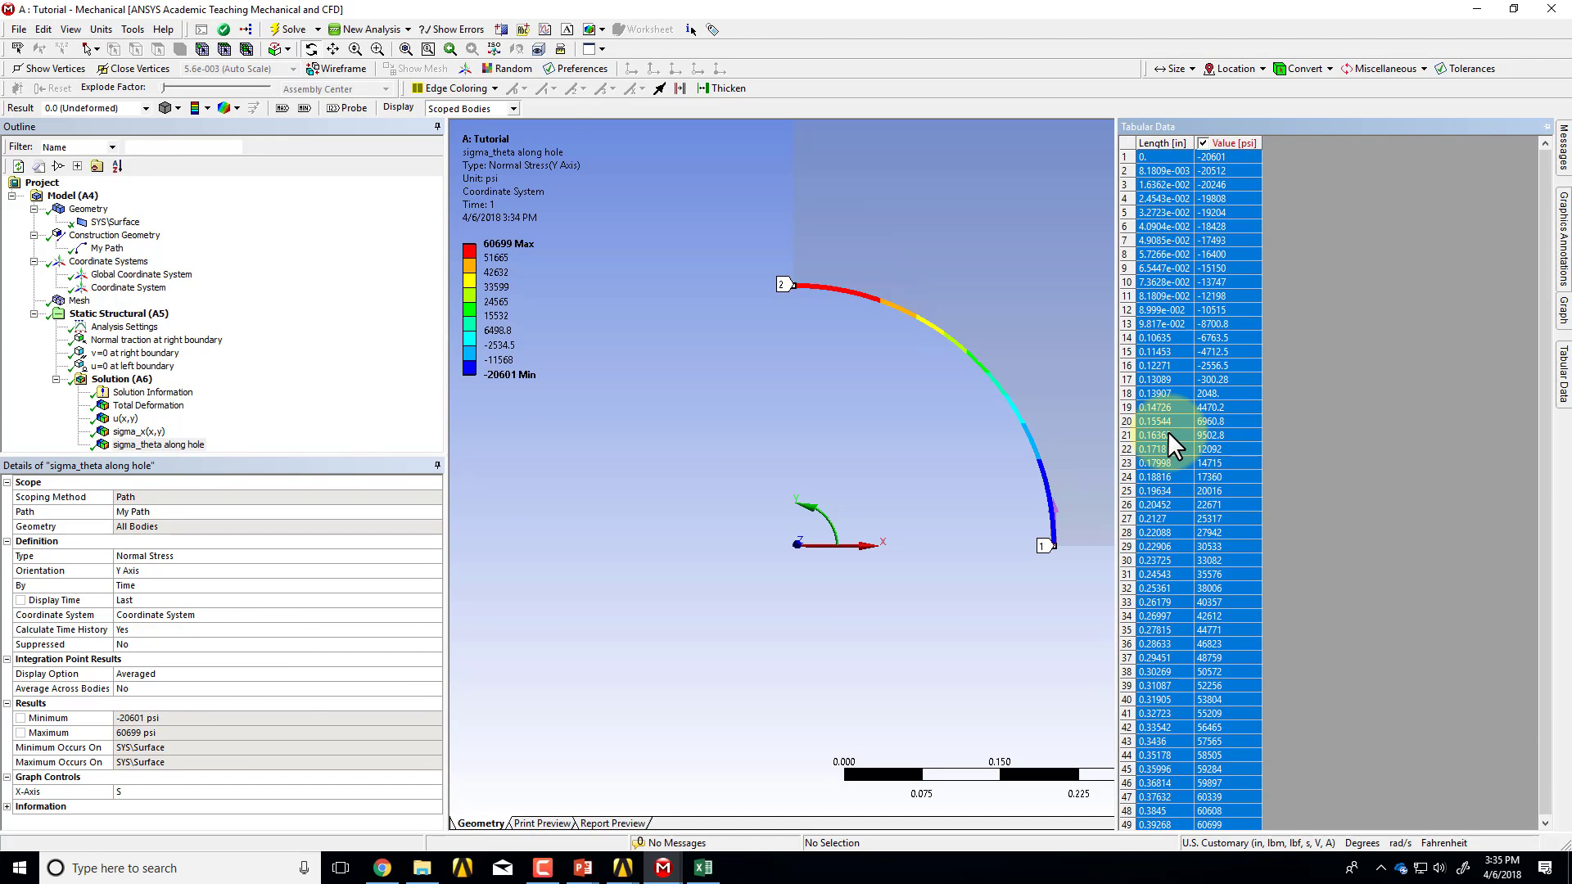
pyautogui.hotkey('alt', 'Tab')
pyautogui.press('Tab')
pyautogui.press('Tab')
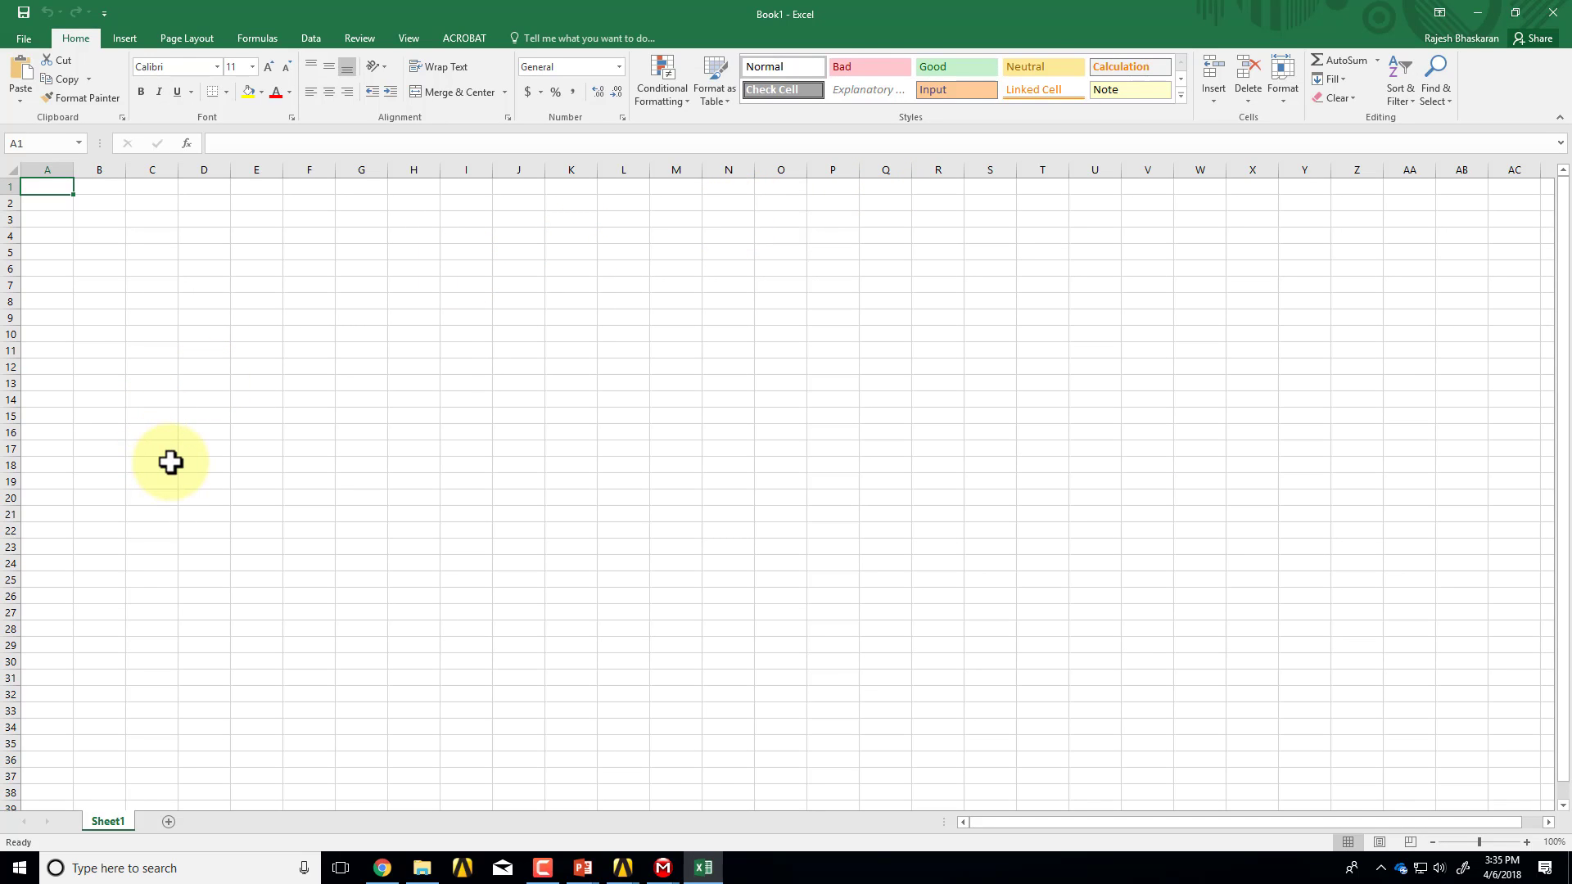
# - Paste the 49 rows of path length and stress into columns A–B, then return to Mechanical
pyautogui.hotkey('ctrl', 'v')
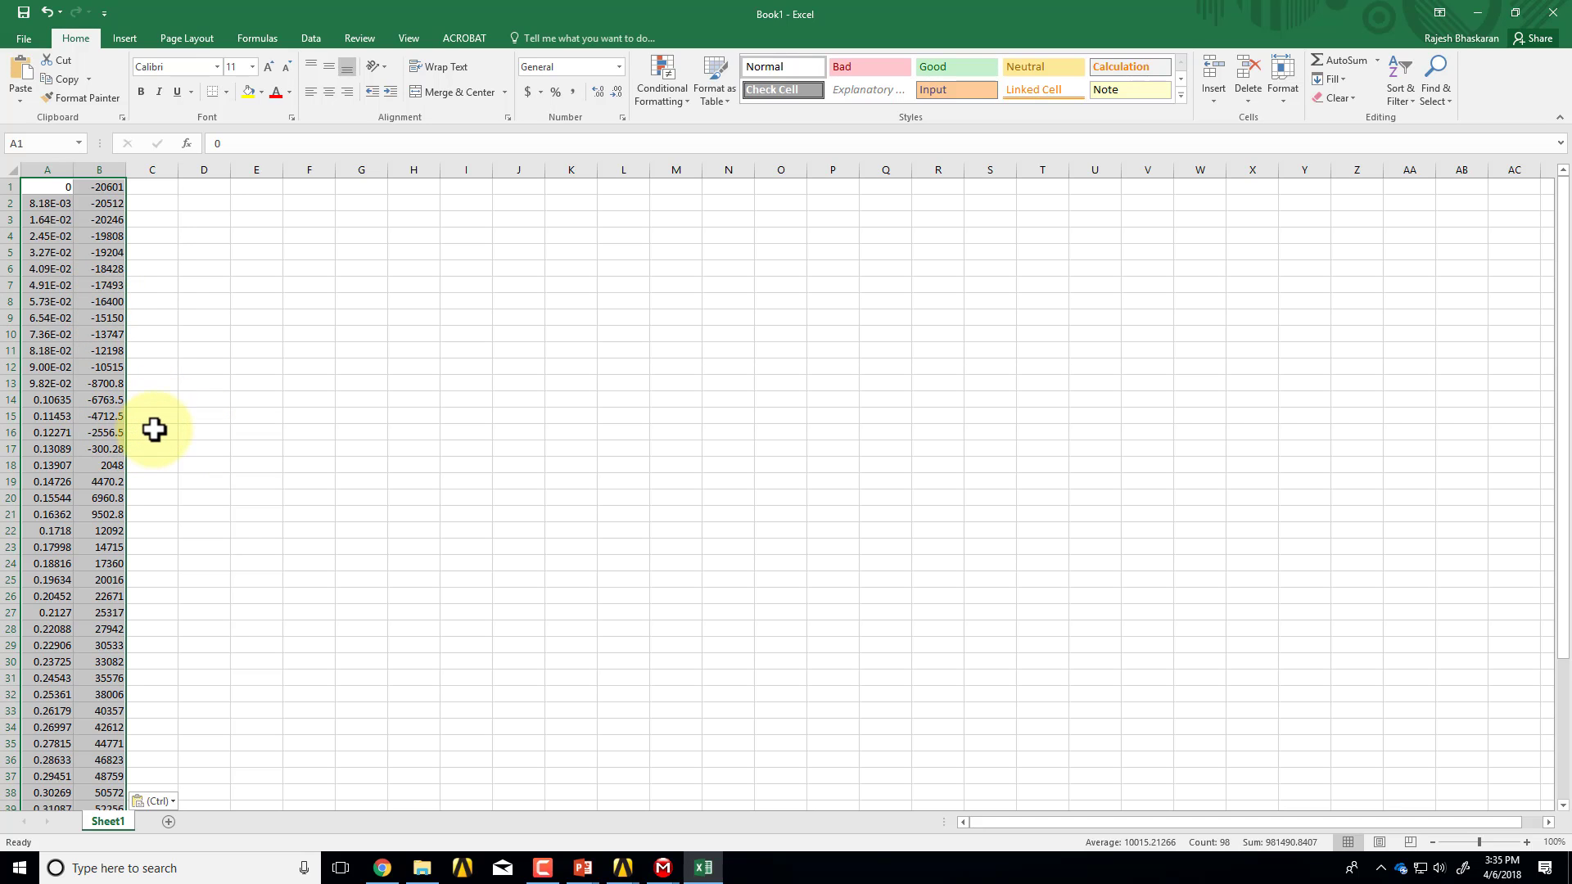
pyautogui.hotkey('alt', 'Tab')
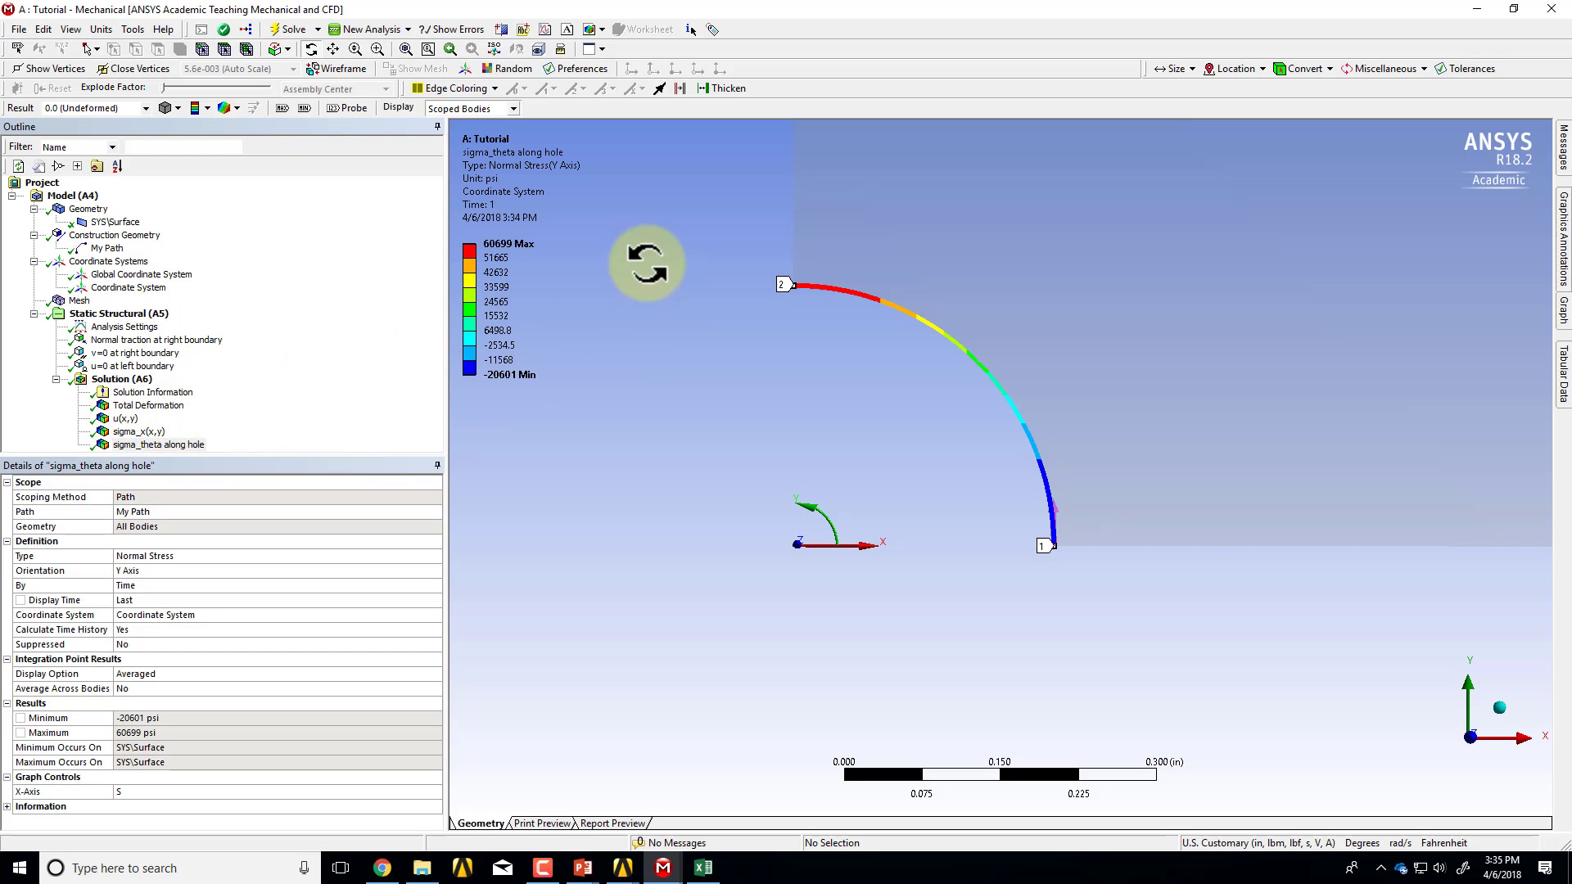
# - Save the project with File > Save Project
pyautogui.scroll(-2, 864, 466)
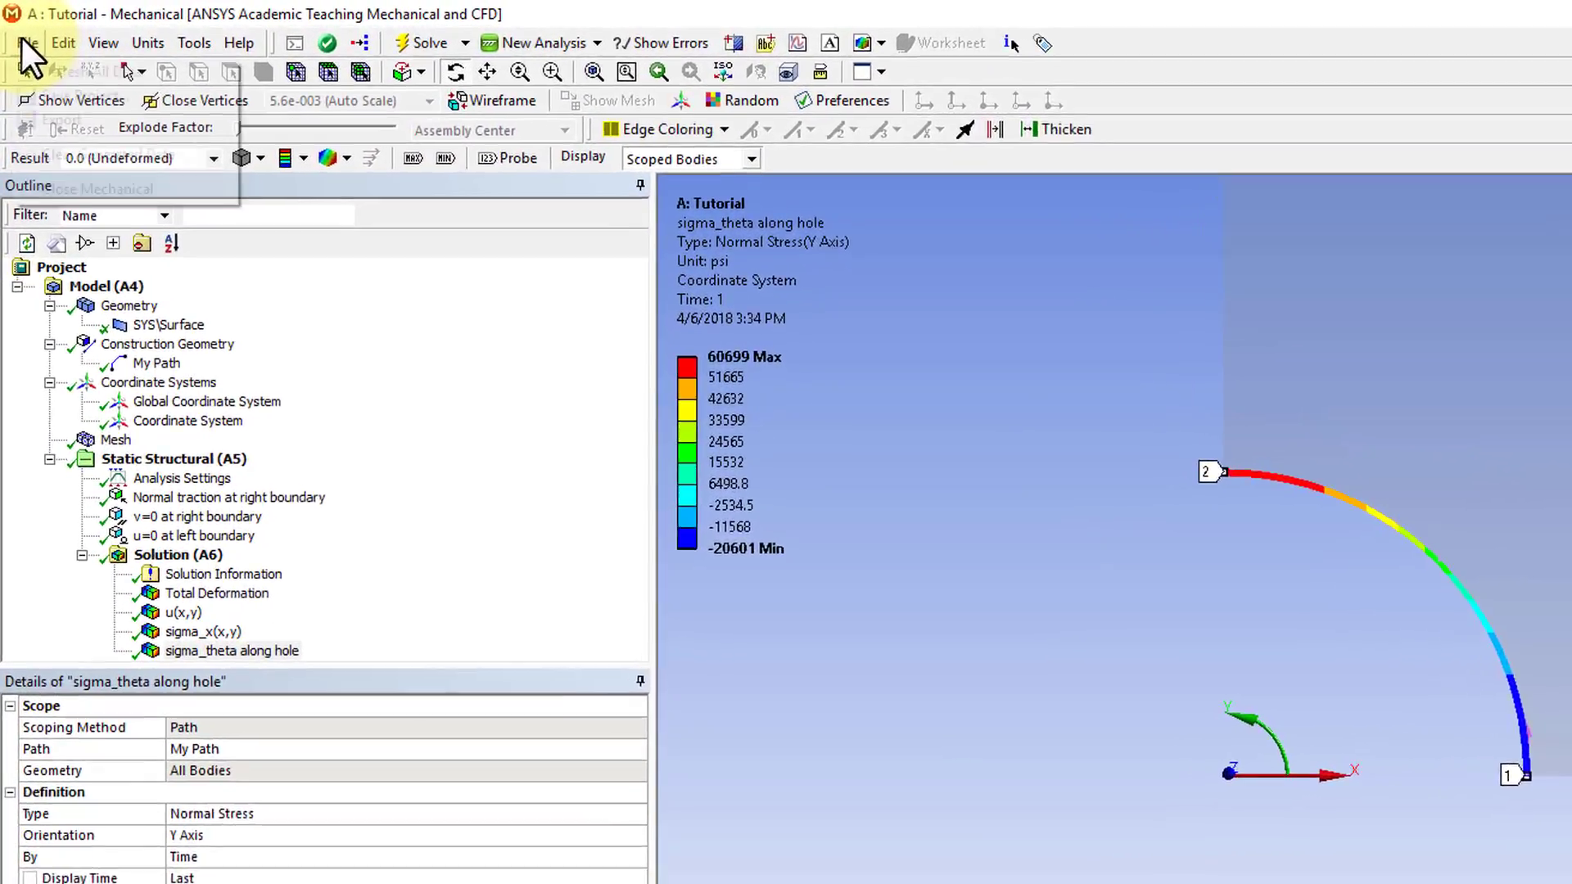
pyautogui.click(18, 29)
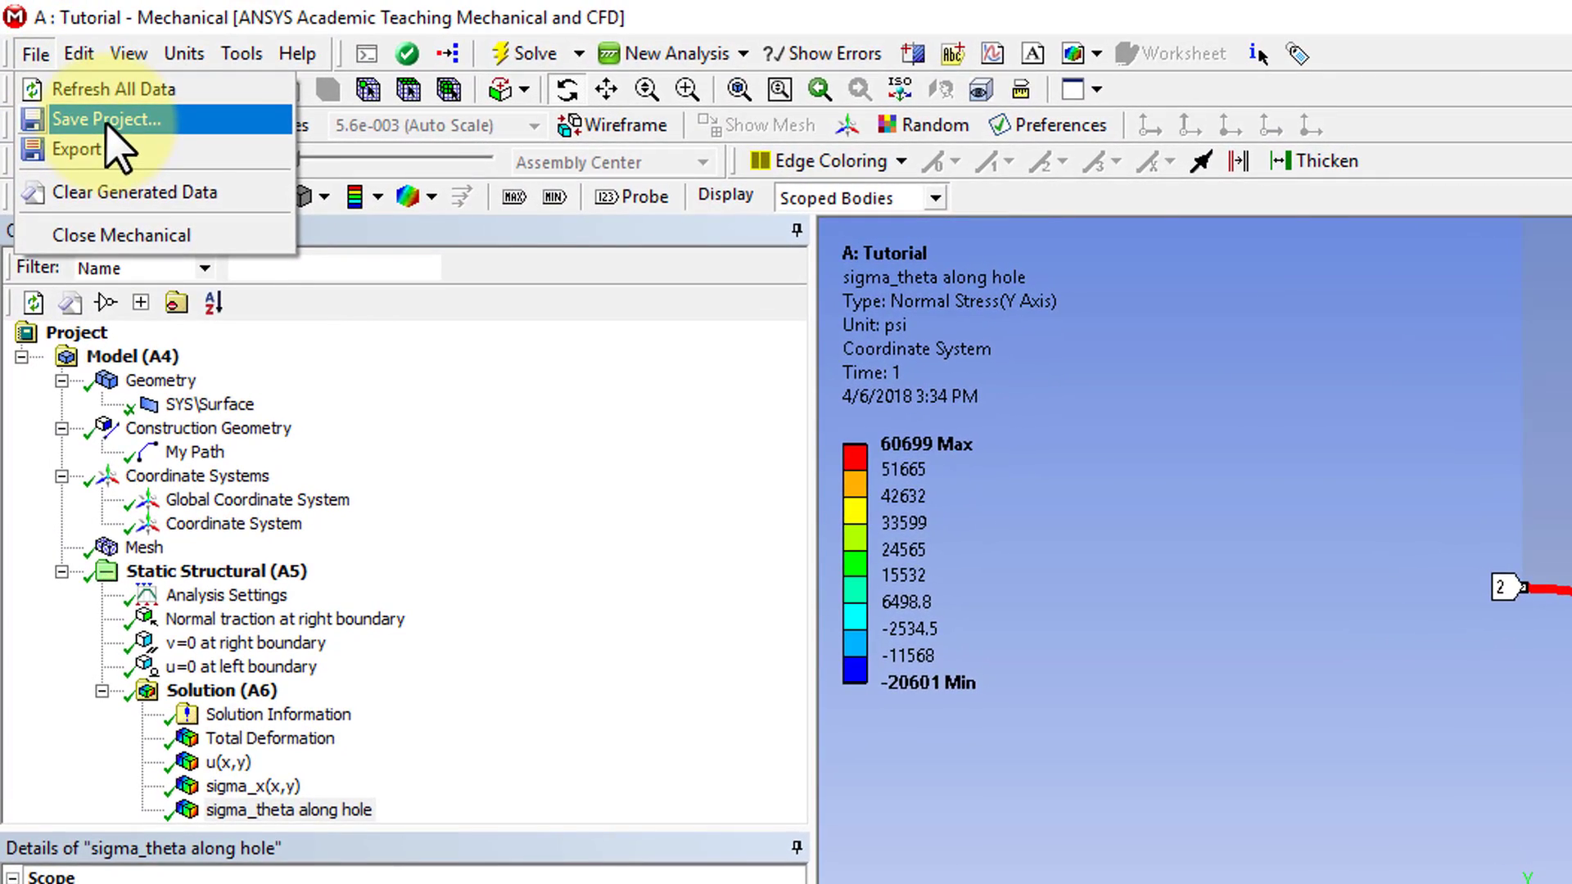
pyautogui.click(107, 123)
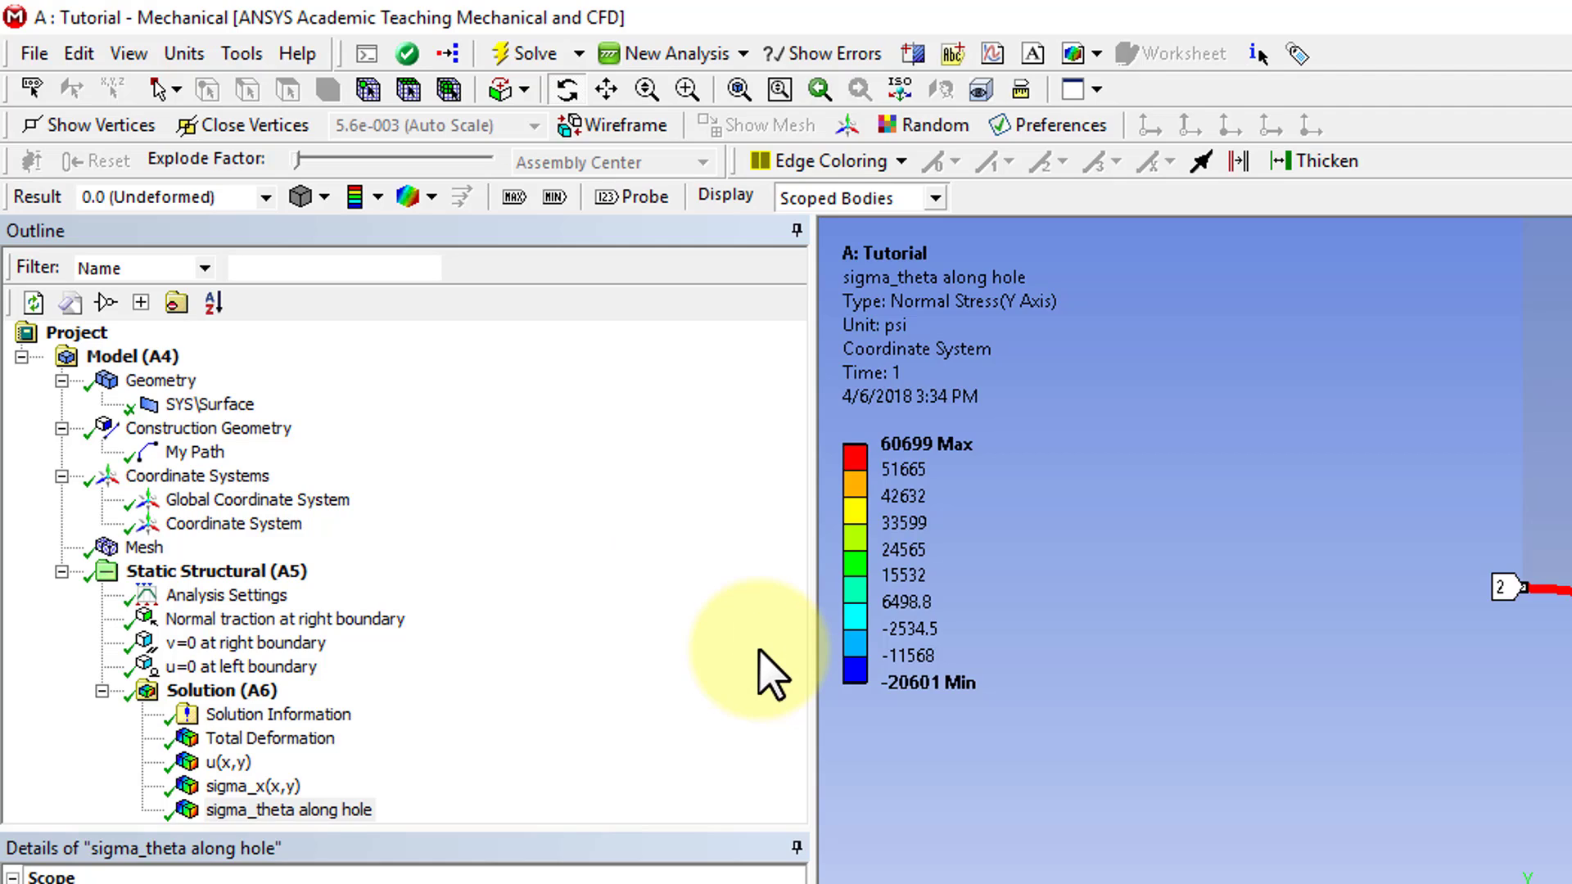